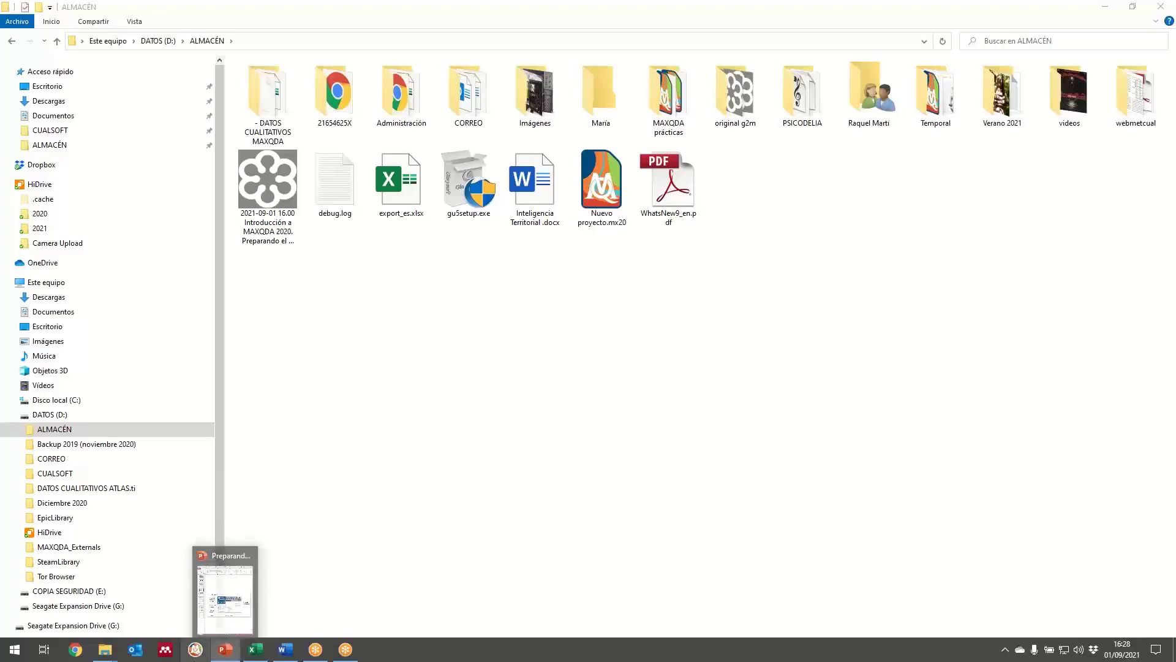
Step: Launch MAXQDA 2020 and open the recent project Nuevo proyecto.mx20 as the user Usuario
{"action": "left_click", "coordinate": [196, 651]}
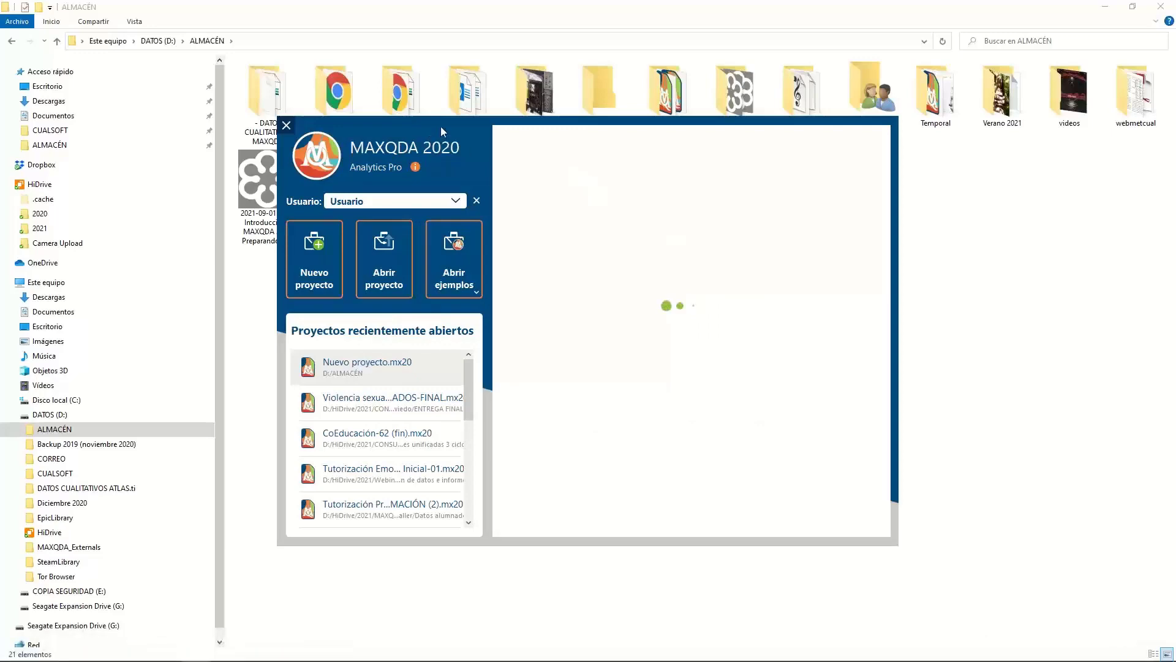
{"action": "left_click_drag", "start_coordinate": [440, 125], "coordinate": [417, 105]}
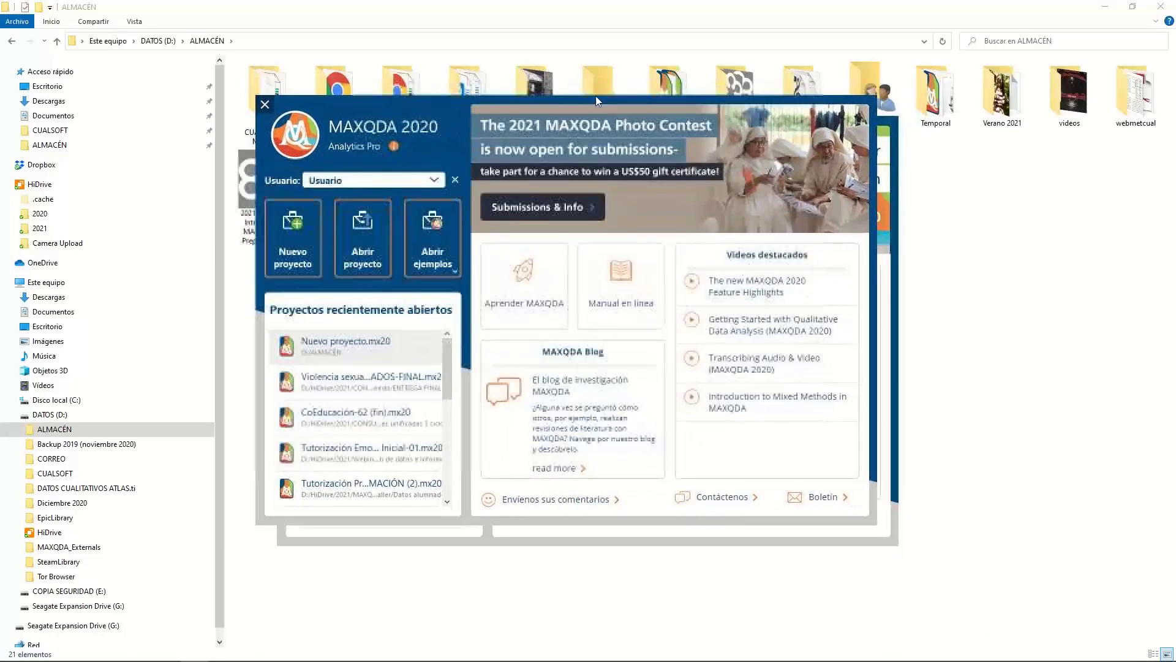
{"action": "left_click", "coordinate": [265, 104]}
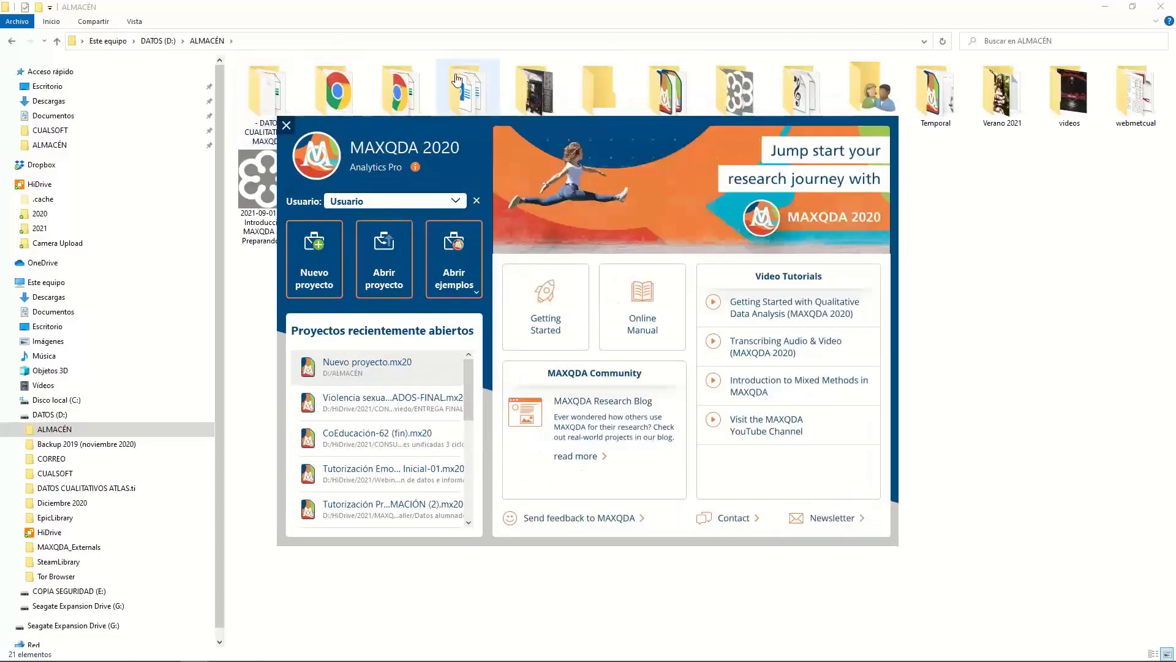
{"action": "left_click_drag", "start_coordinate": [467, 123], "coordinate": [445, 105]}
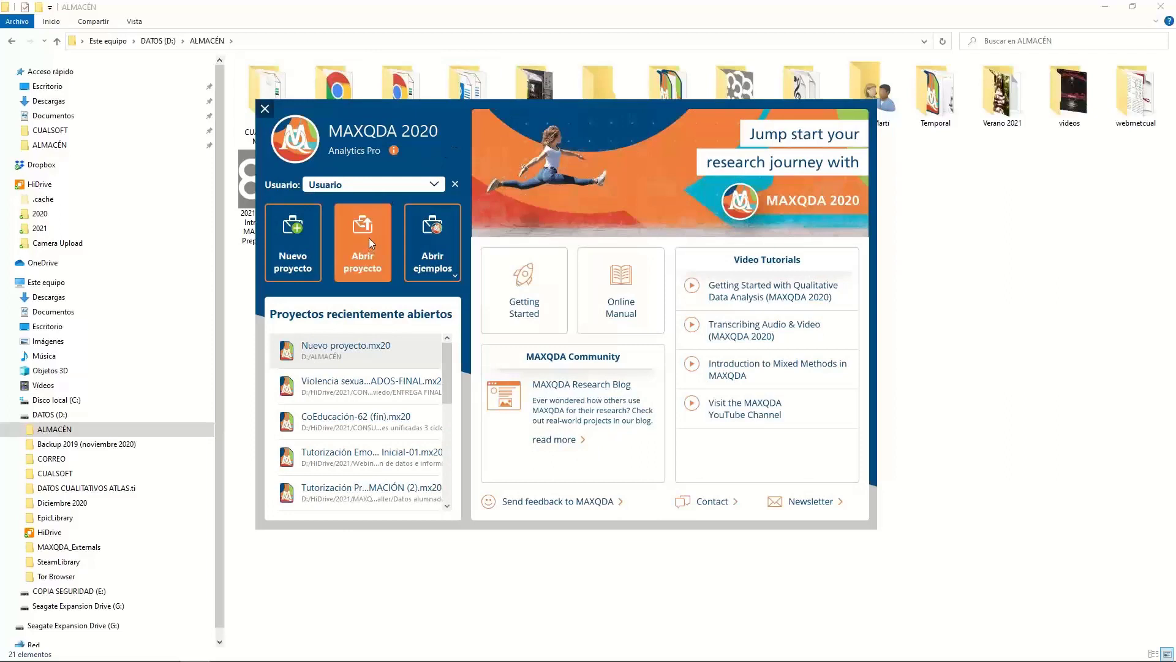
{"action": "left_click", "coordinate": [438, 181]}
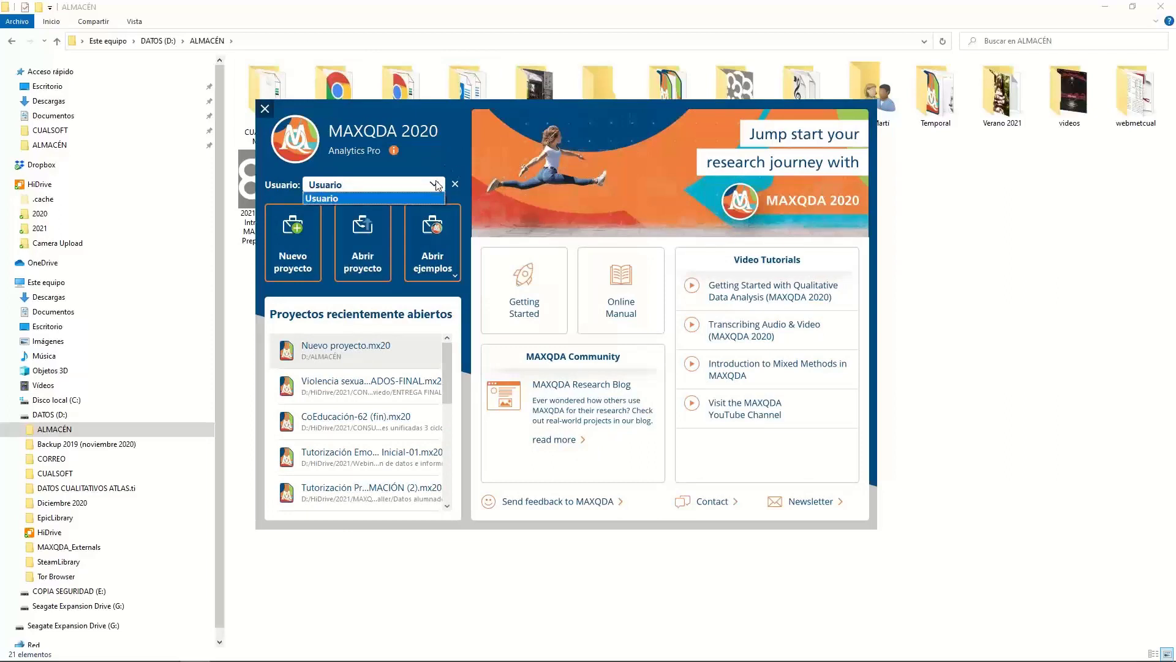
{"action": "left_click", "coordinate": [372, 182]}
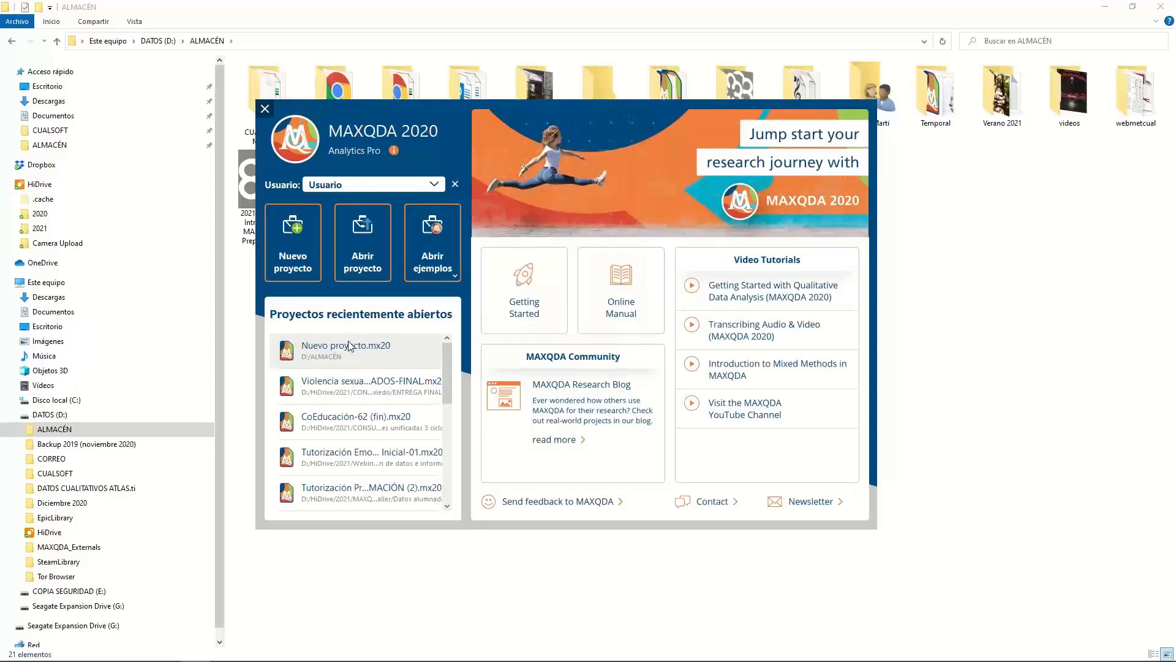
{"action": "mouse_move", "coordinate": [445, 381]}
{"action": "left_mouse_down"}
{"action": "mouse_move", "coordinate": [461, 470]}
{"action": "mouse_move", "coordinate": [447, 361]}
{"action": "left_mouse_up"}
{"action": "left_click", "coordinate": [341, 359]}
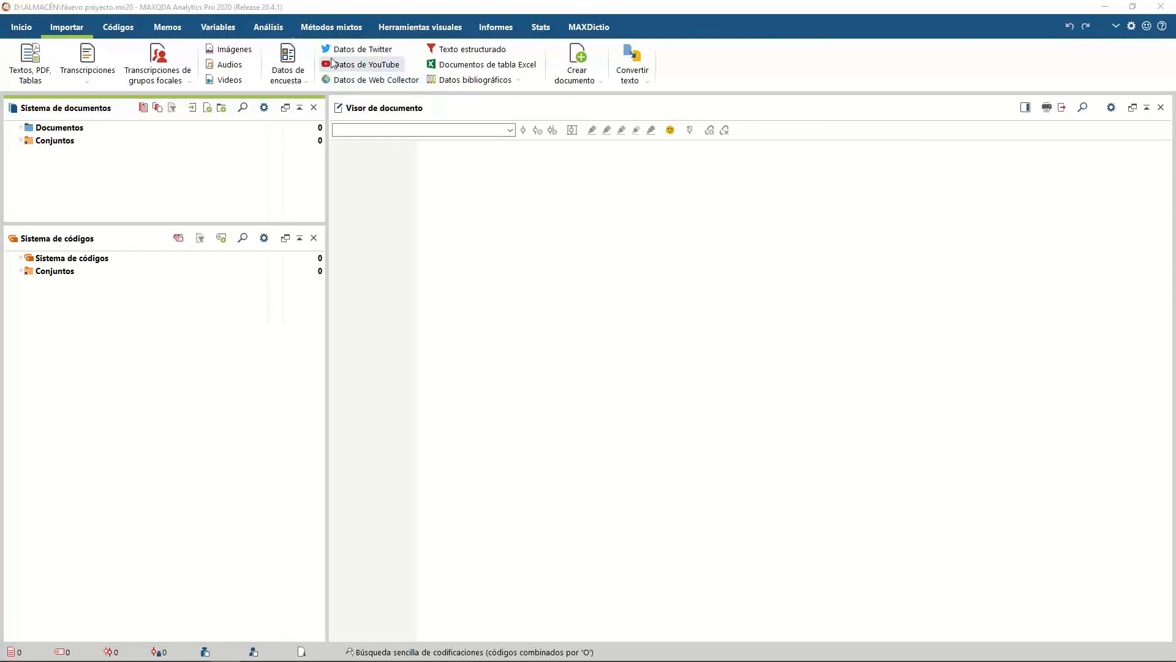
Step: Open the program preferences and browse the backup folder for external files without choosing another one
{"action": "left_click", "coordinate": [21, 27]}
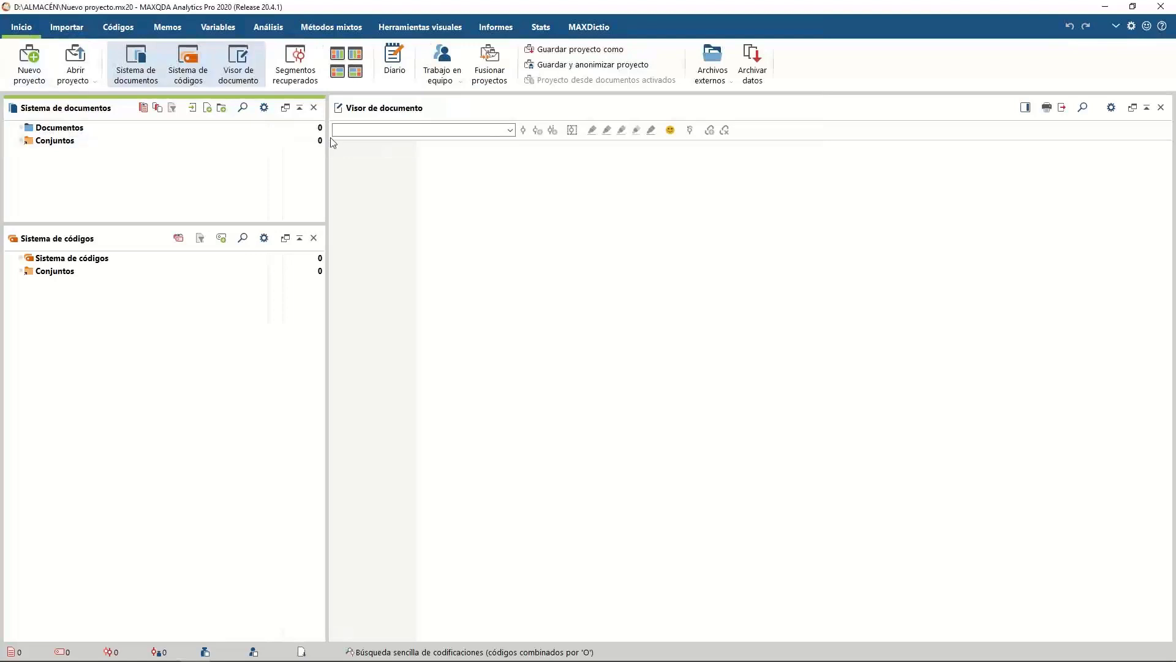
{"action": "left_click", "coordinate": [1133, 29]}
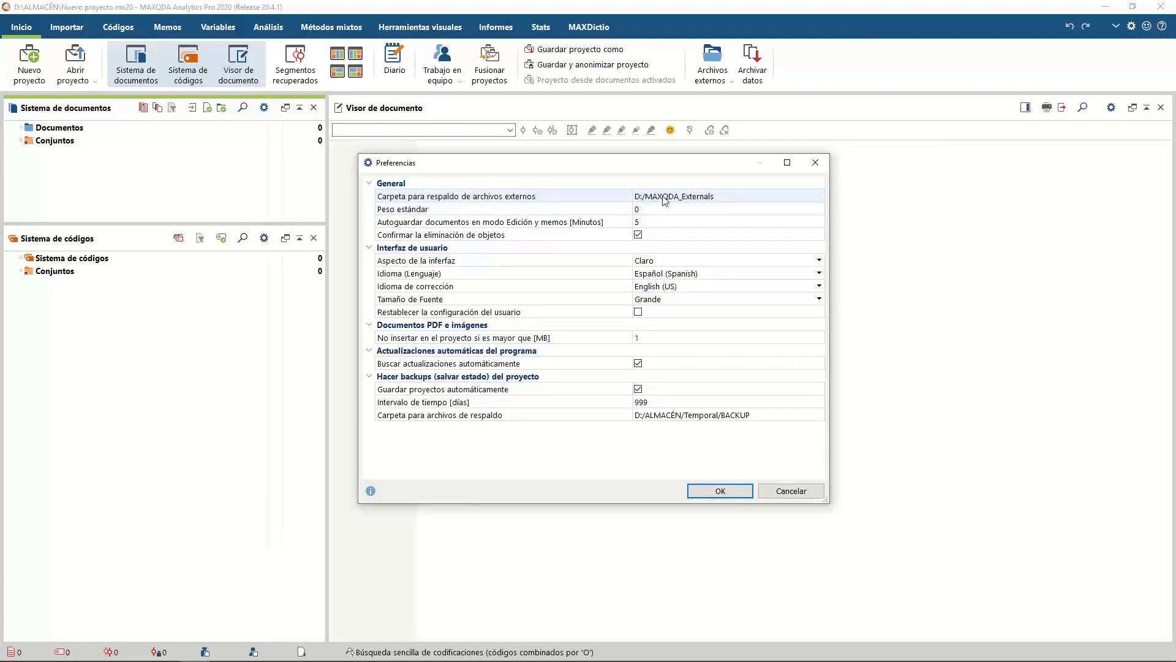
{"action": "left_click", "coordinate": [735, 200]}
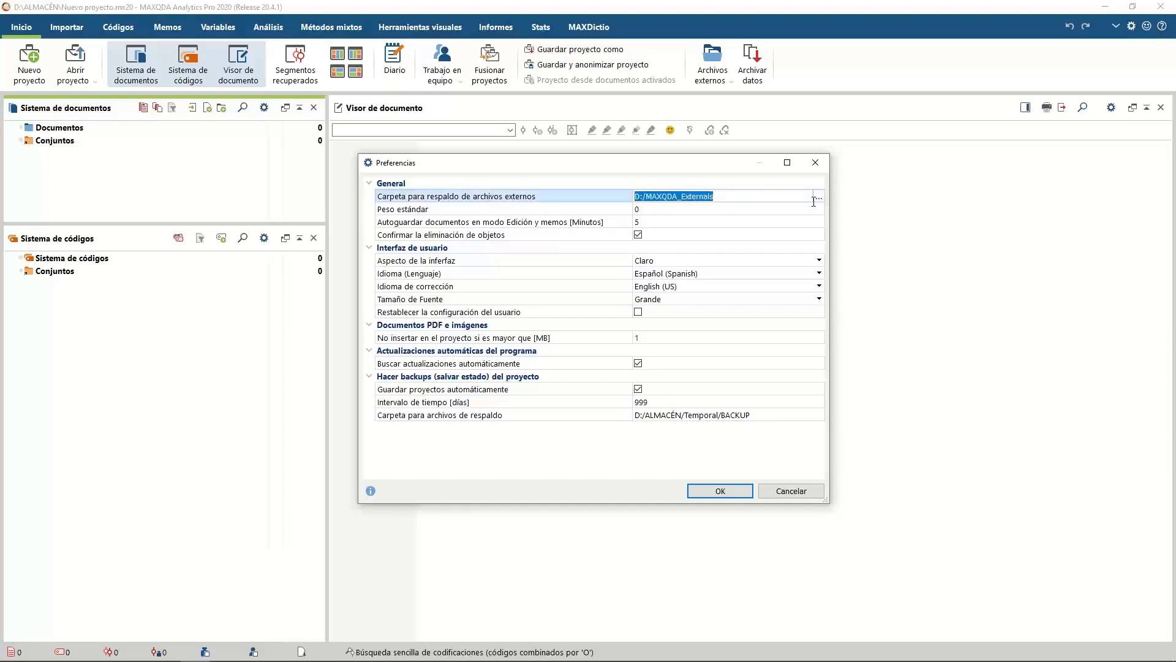
{"action": "left_click", "coordinate": [818, 199]}
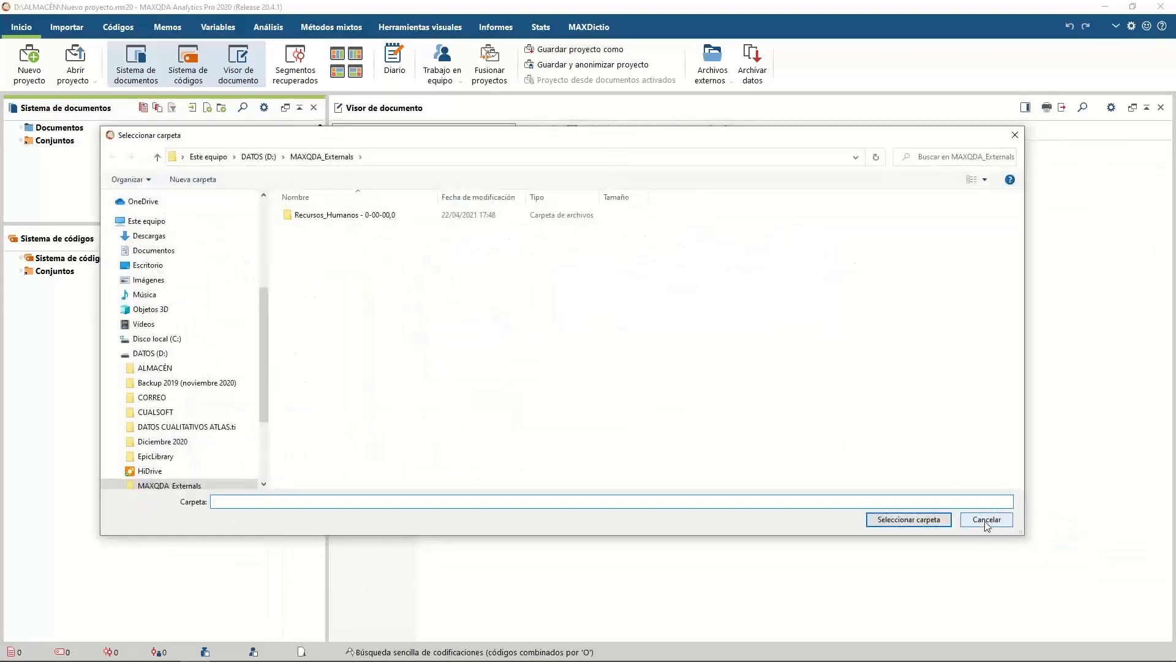
{"action": "left_click", "coordinate": [987, 525]}
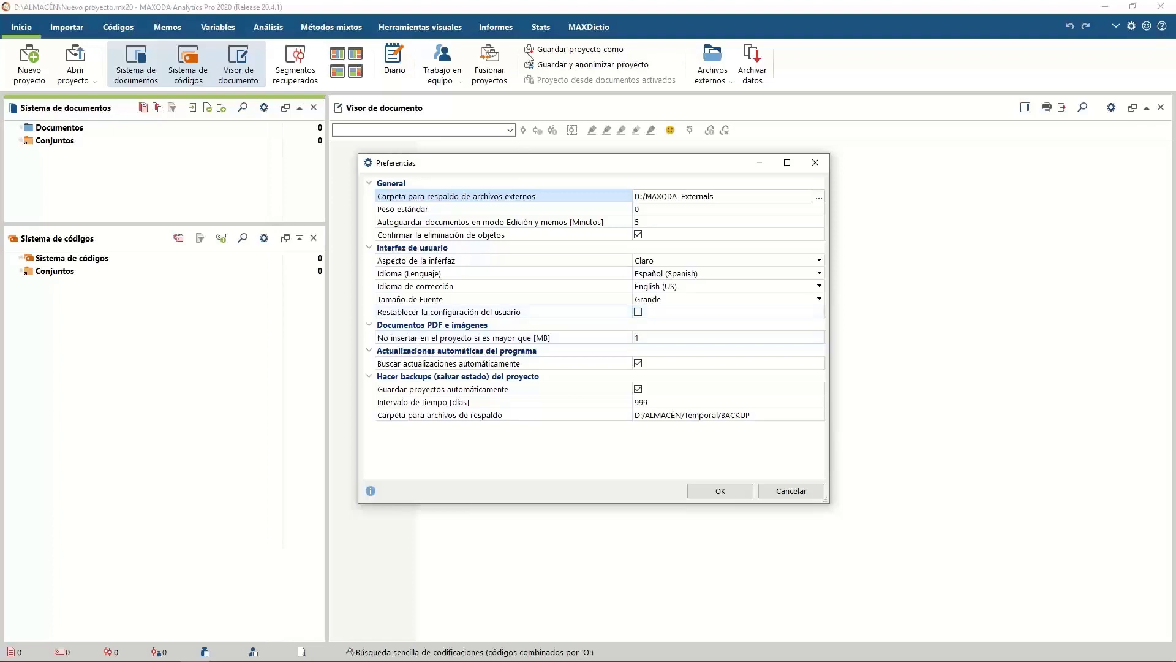
Step: Set the correction language to Español (Spanish) and confirm the preferences
{"action": "left_click", "coordinate": [822, 286]}
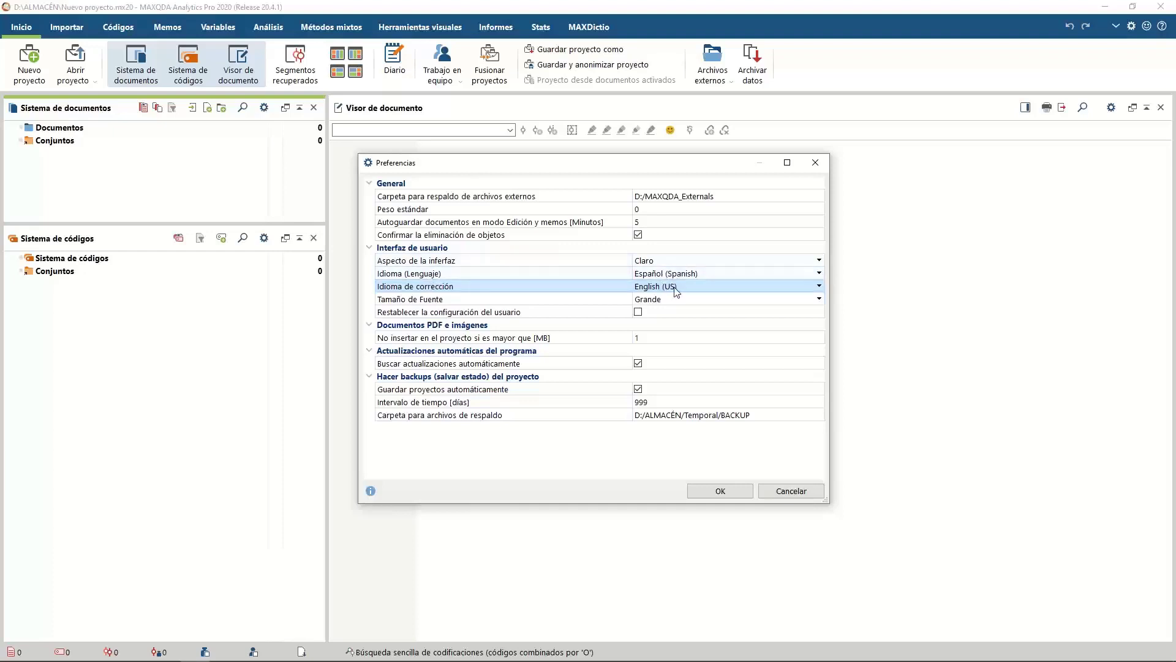
{"action": "left_click", "coordinate": [820, 287]}
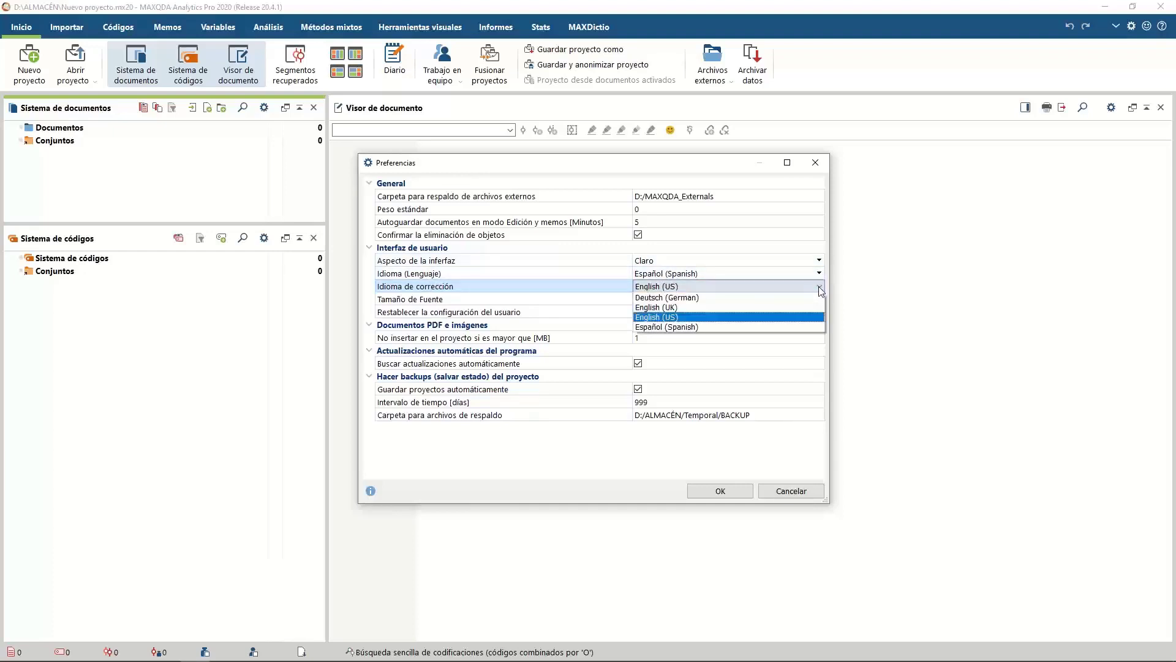
{"action": "left_click", "coordinate": [704, 326]}
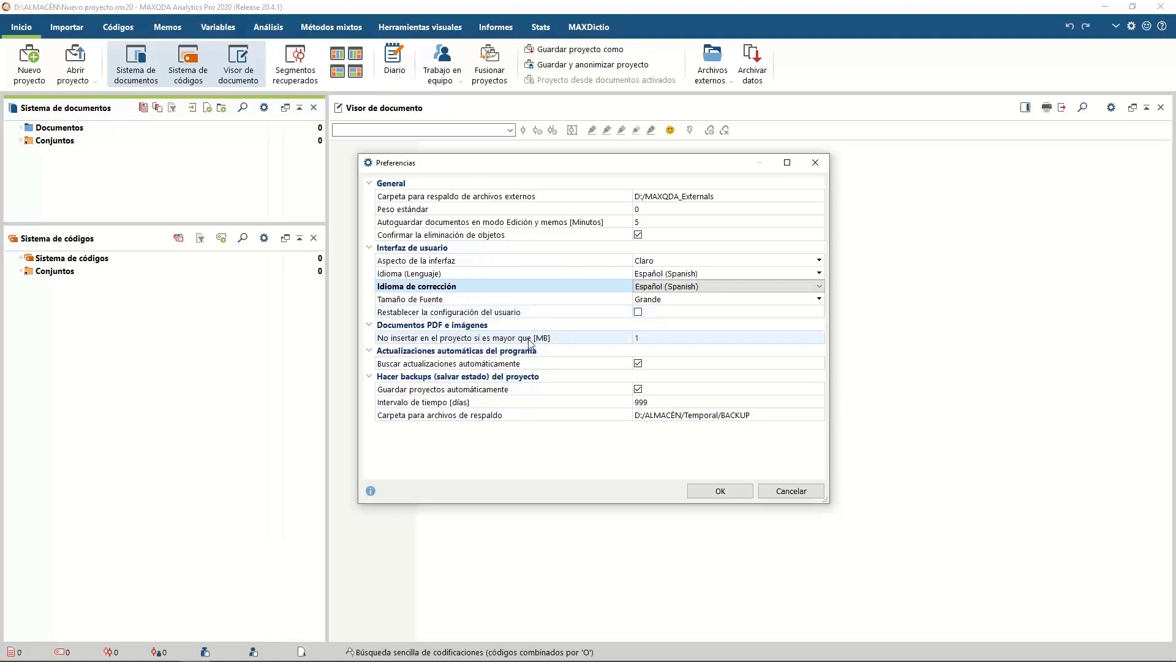
{"action": "left_click", "coordinate": [641, 337]}
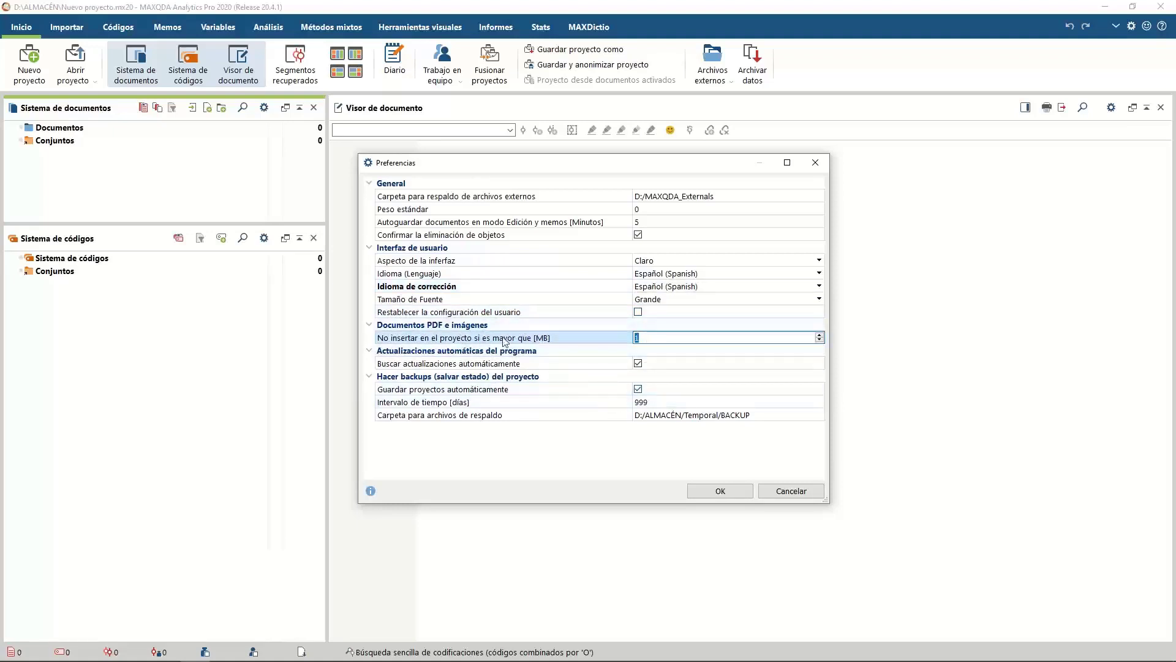
{"action": "left_click", "coordinate": [724, 490]}
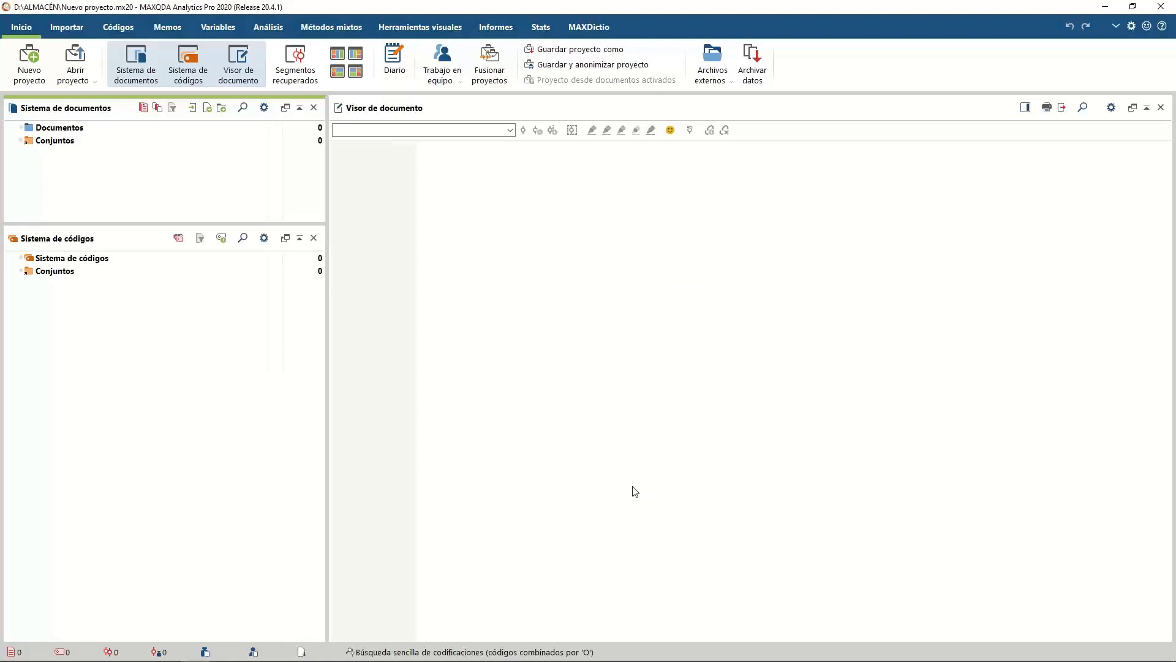
Step: Show the retrieved segments window and try the window arrangements, ending with the two-column layout that places it below the document viewer
{"action": "left_click", "coordinate": [305, 66]}
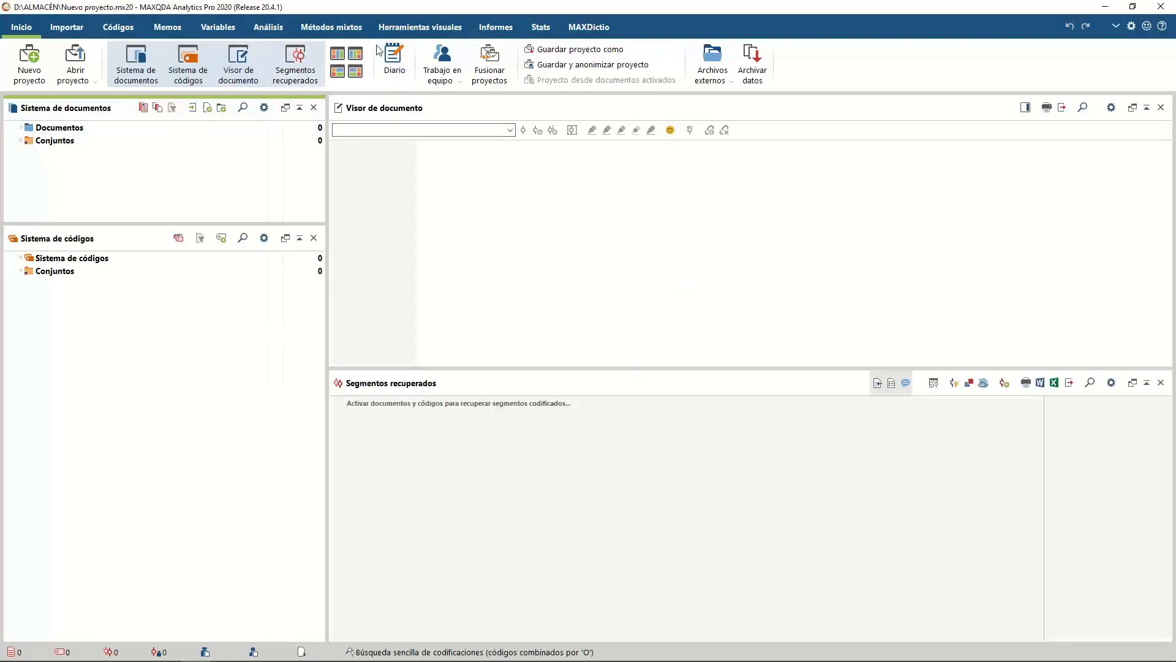
{"action": "left_click", "coordinate": [337, 55]}
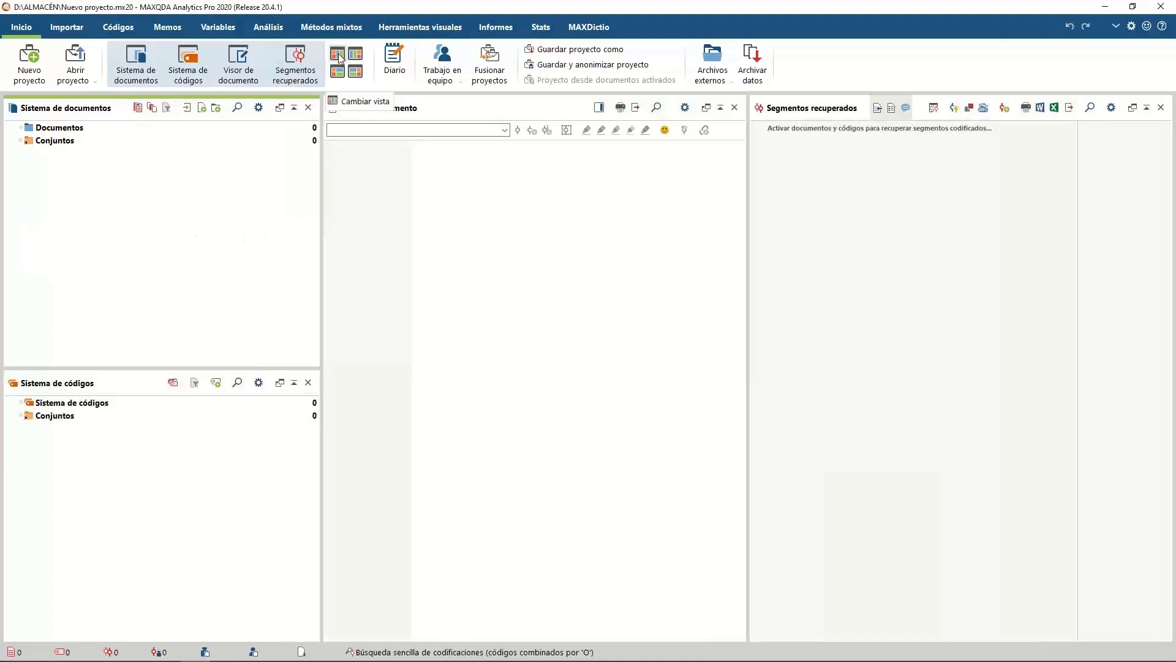
{"action": "left_click", "coordinate": [356, 57]}
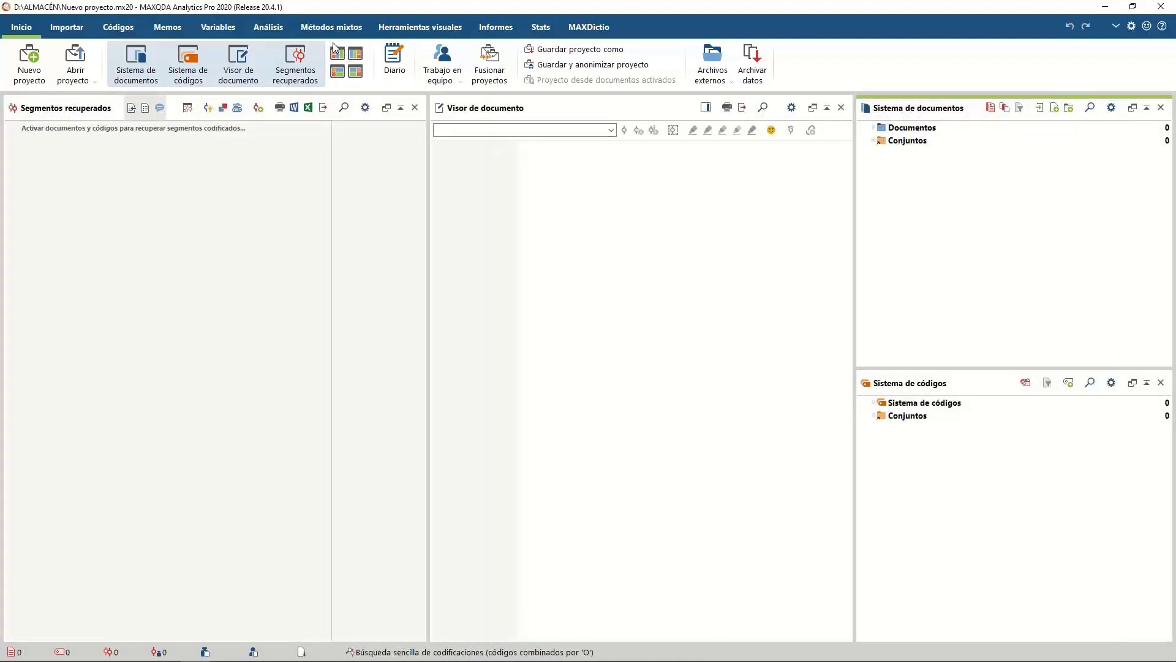
{"action": "left_click", "coordinate": [337, 72]}
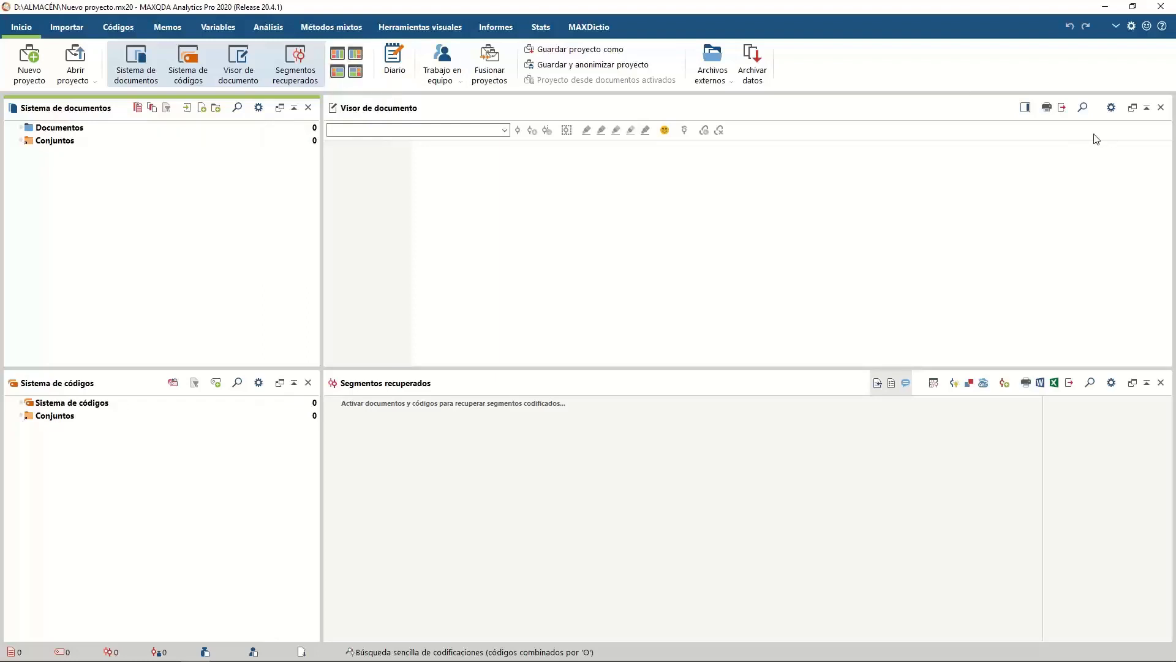
Step: Float the document viewer as a separate window, move it, and dock it back into the layout
{"action": "left_click", "coordinate": [1133, 108]}
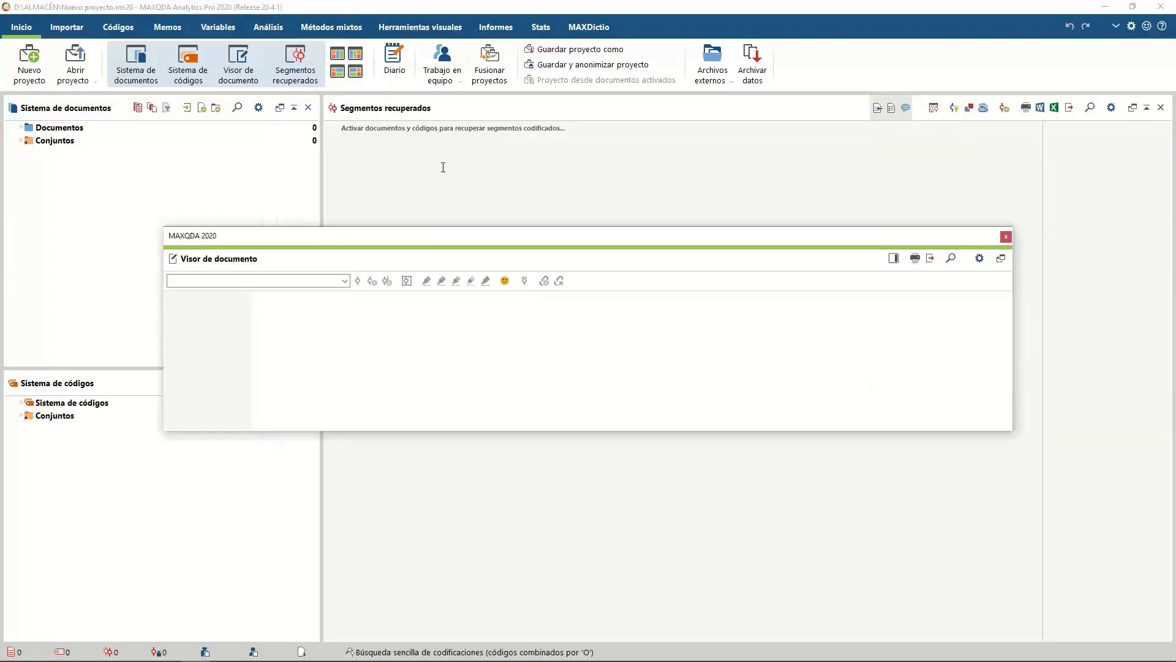
{"action": "left_click_drag", "start_coordinate": [470, 240], "coordinate": [549, 173]}
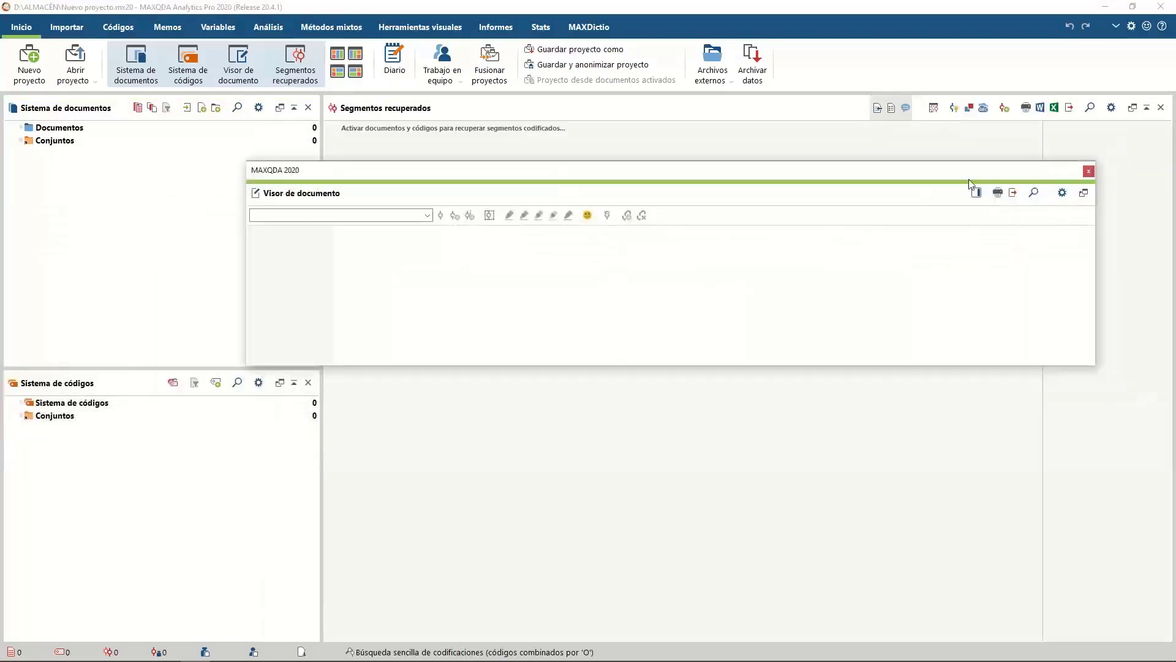
{"action": "left_click", "coordinate": [1083, 194]}
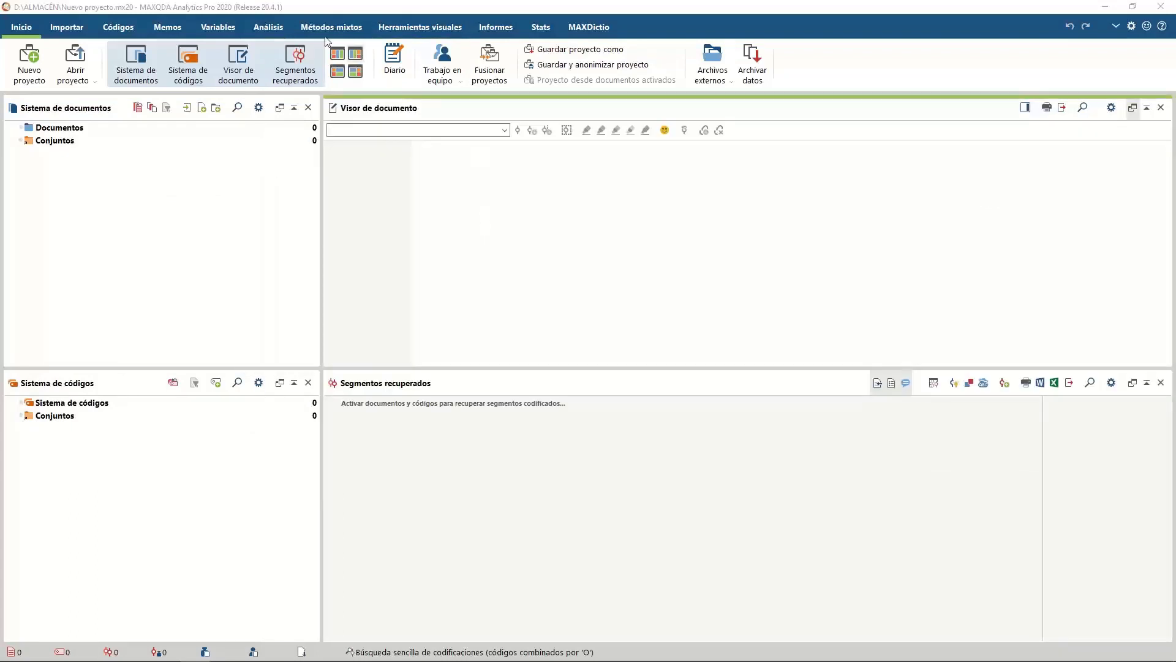
Step: Add a dated entry reading "cada día lo que" to the project diary, plus a second empty dated entry, and close the diary
{"action": "left_click", "coordinate": [393, 66]}
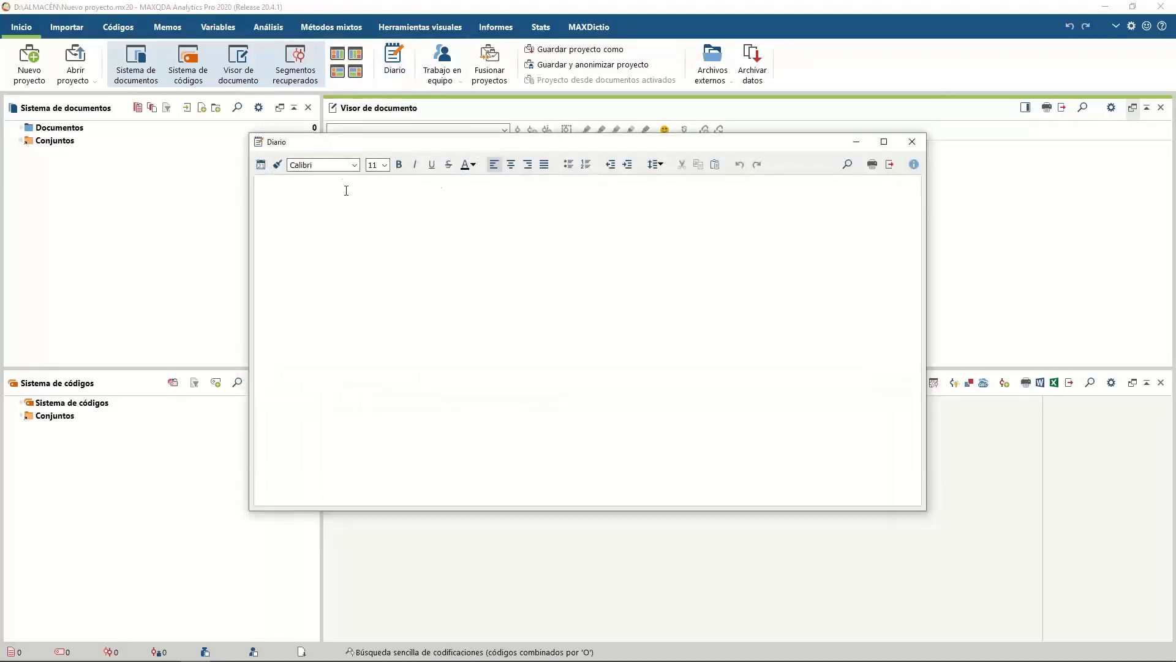
{"action": "left_click", "coordinate": [261, 165]}
{"action": "type", "text": "cada día lo que"}
{"action": "left_click", "coordinate": [261, 164]}
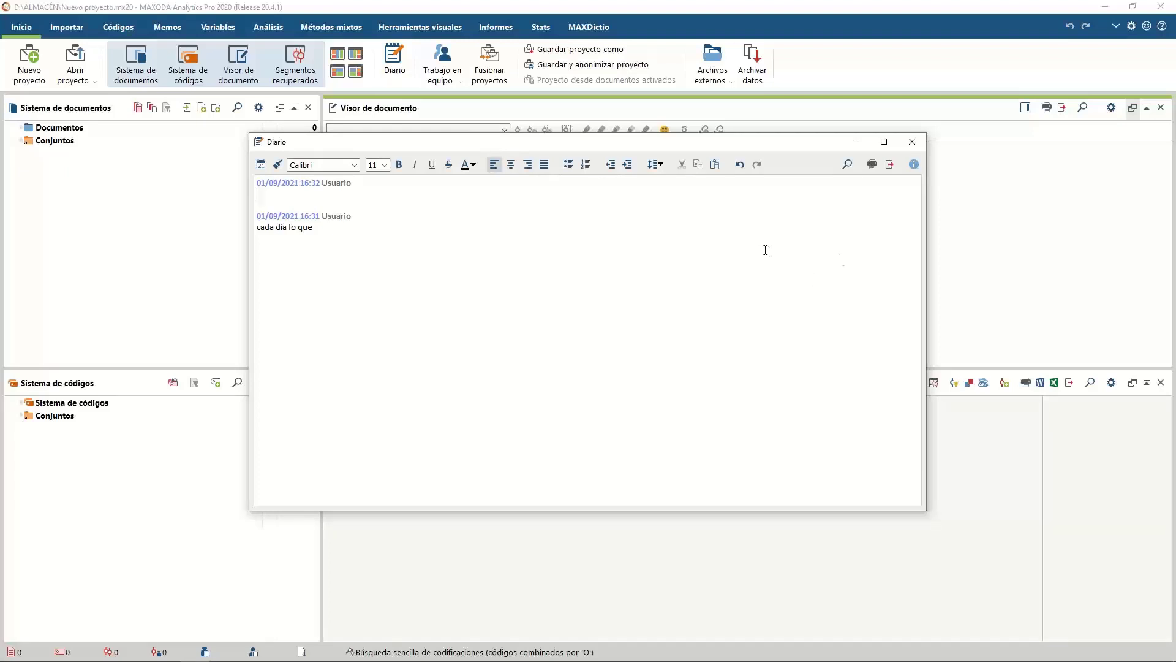
{"action": "left_click", "coordinate": [914, 148]}
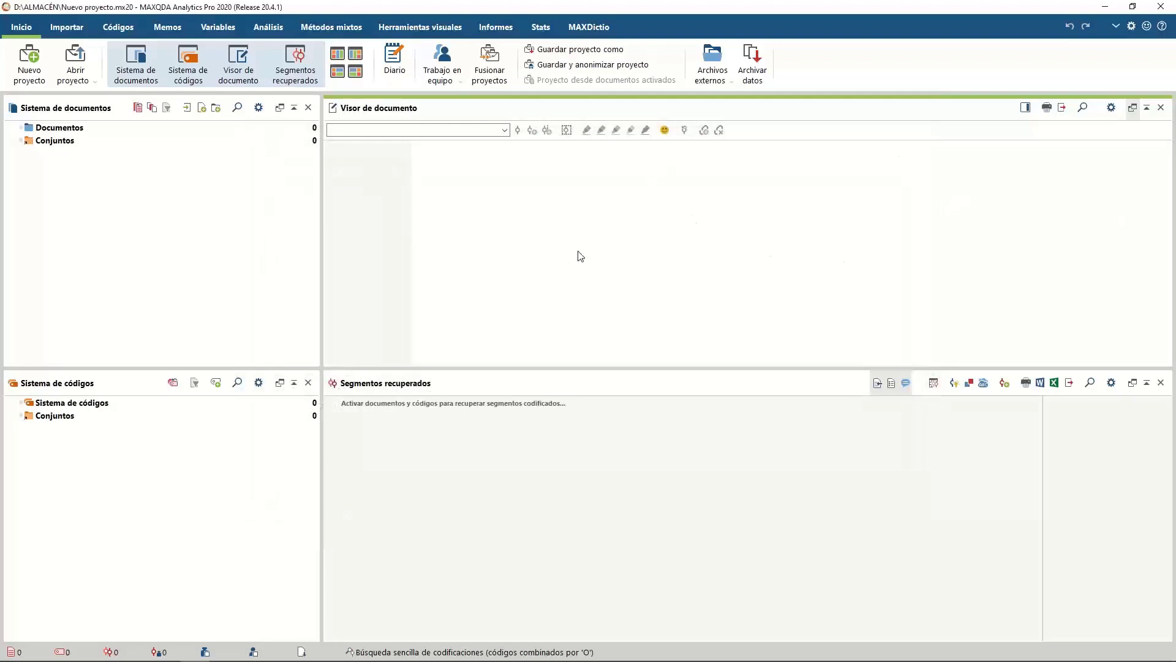
{"action": "left_click", "coordinate": [453, 83]}
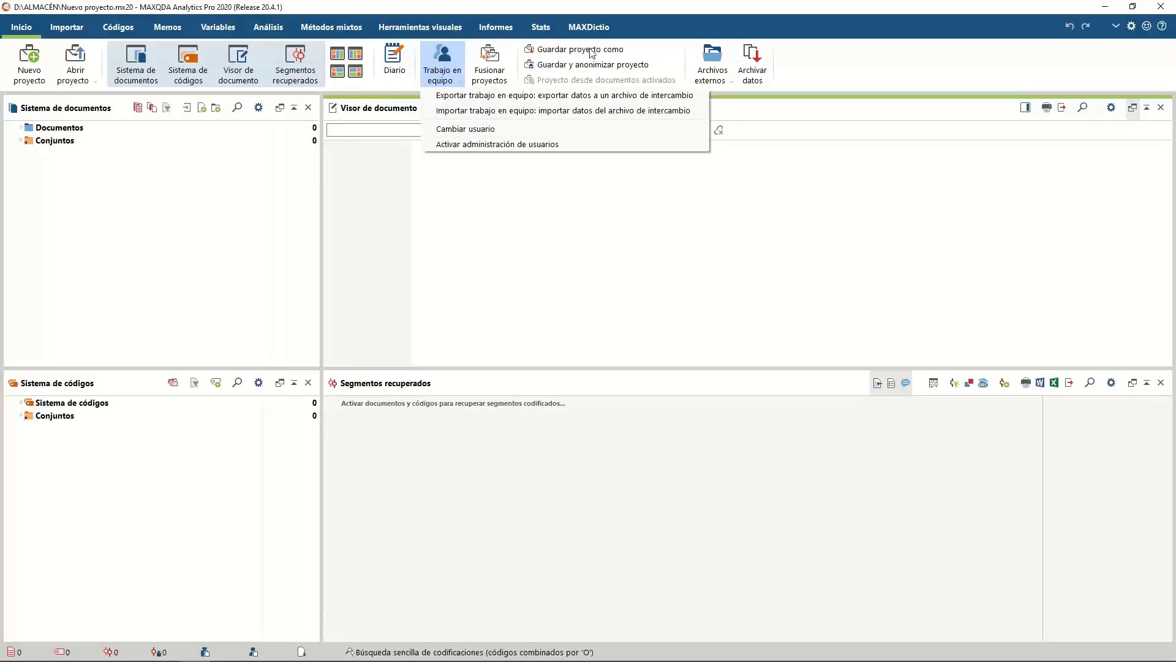
{"action": "left_click", "coordinate": [661, 33]}
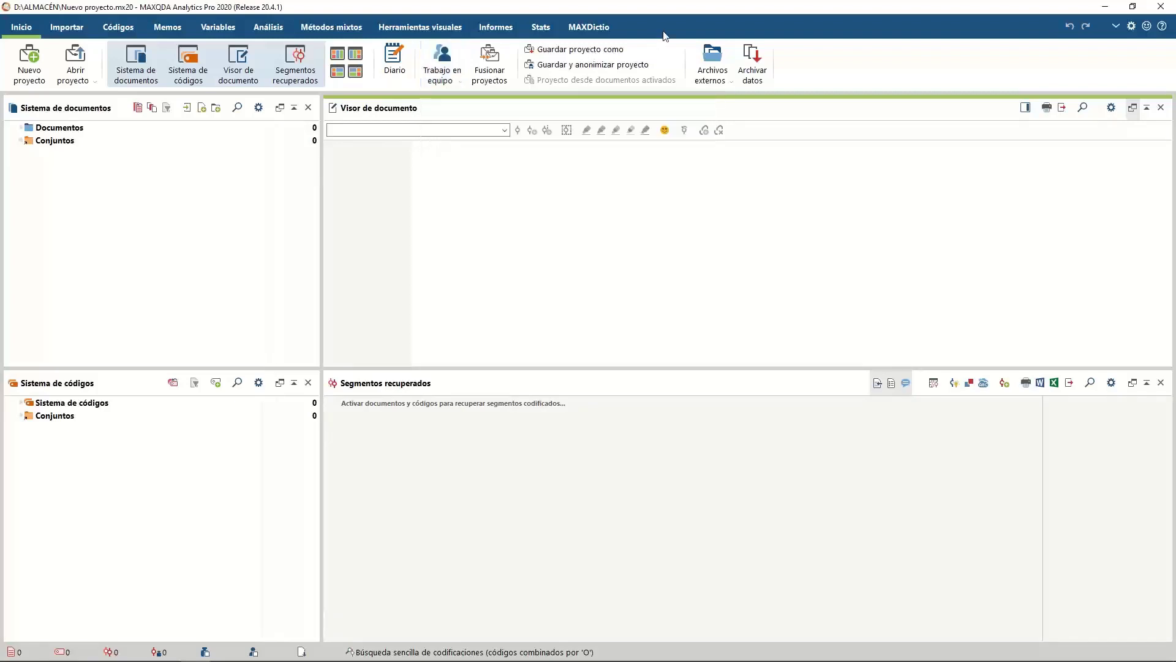
Step: Save a copy of the project as Prepara proyecto-01.mx20 in the ALMACÉN folder and continue working in that copy
{"action": "left_click", "coordinate": [575, 51]}
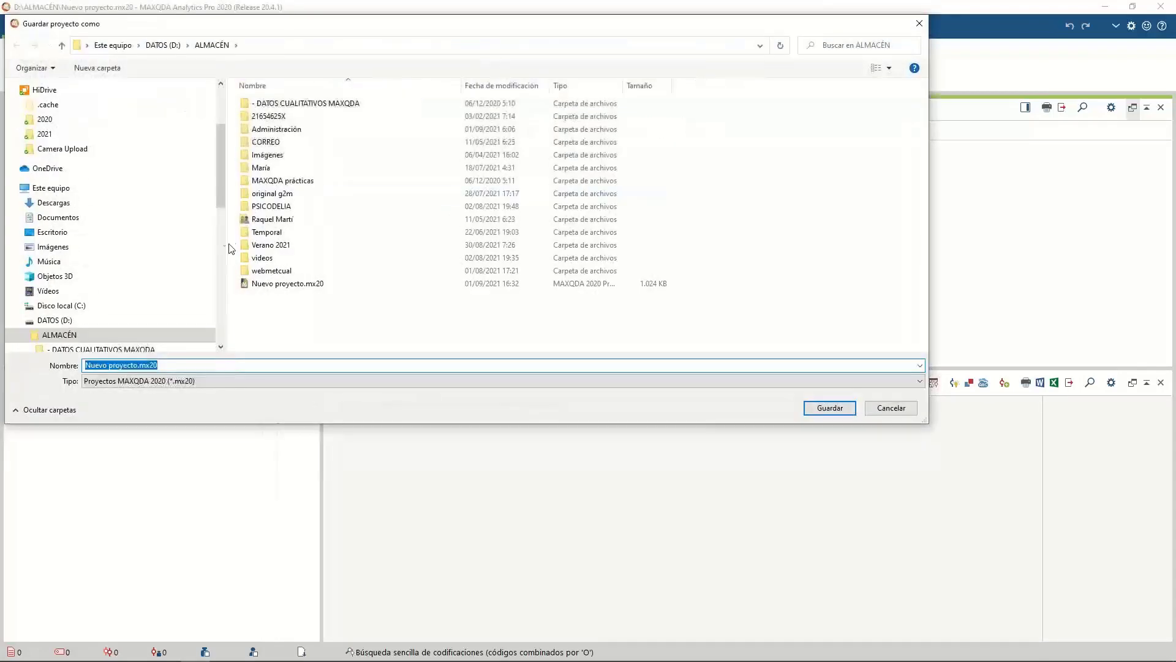
{"action": "left_click", "coordinate": [138, 366]}
{"action": "key", "text": "shift+Home"}
{"action": "type", "text": "Prepar"}
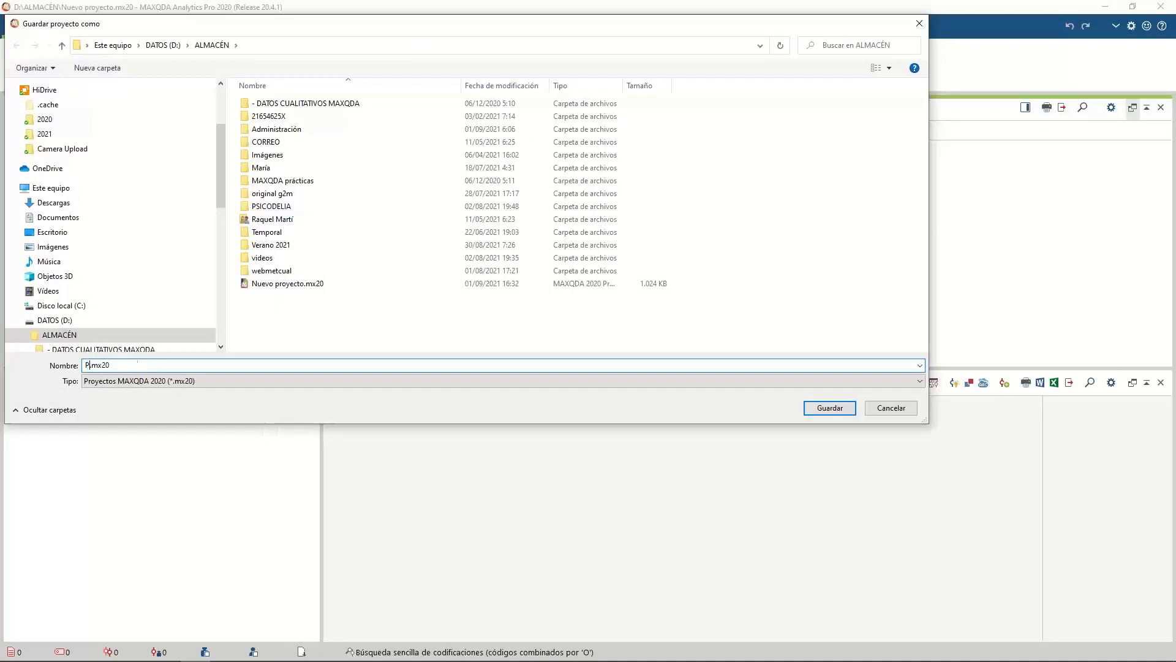
{"action": "type", "text": "a proyecto"}
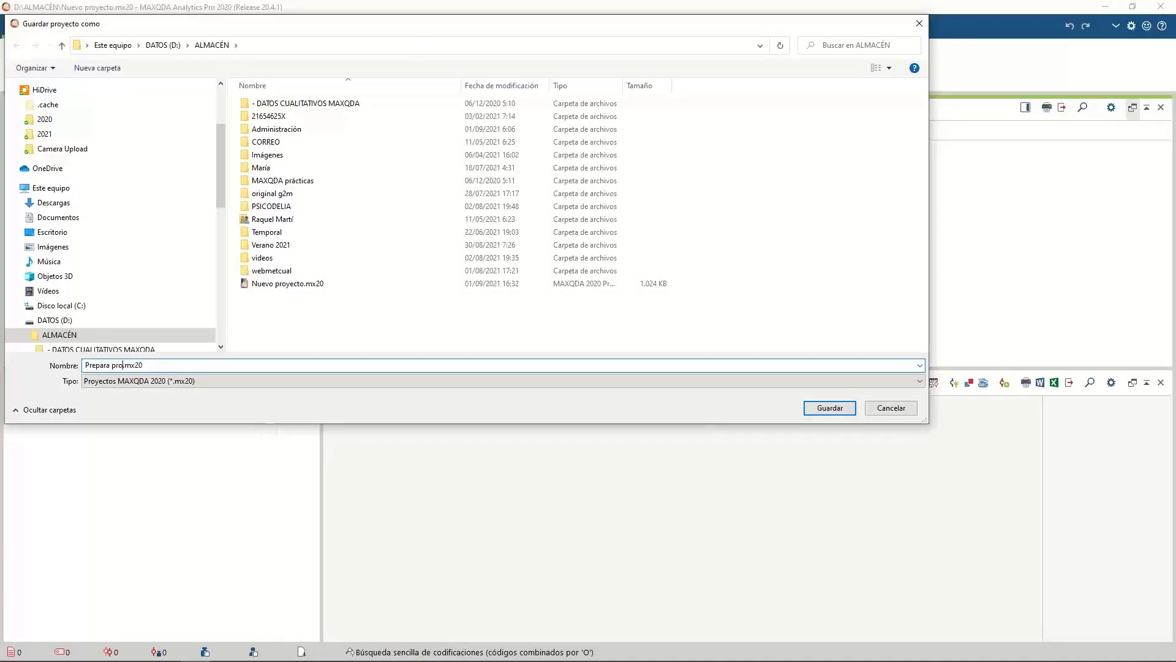
{"action": "type", "text": "-01"}
{"action": "key", "text": "Return"}
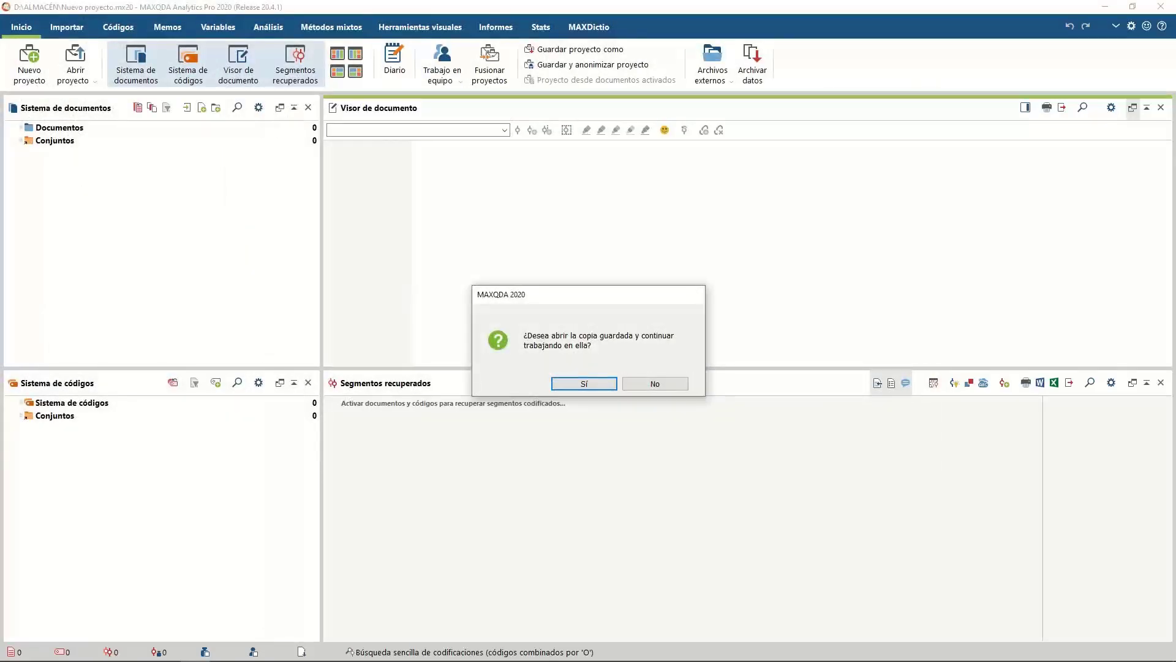
{"action": "key", "text": "Return"}
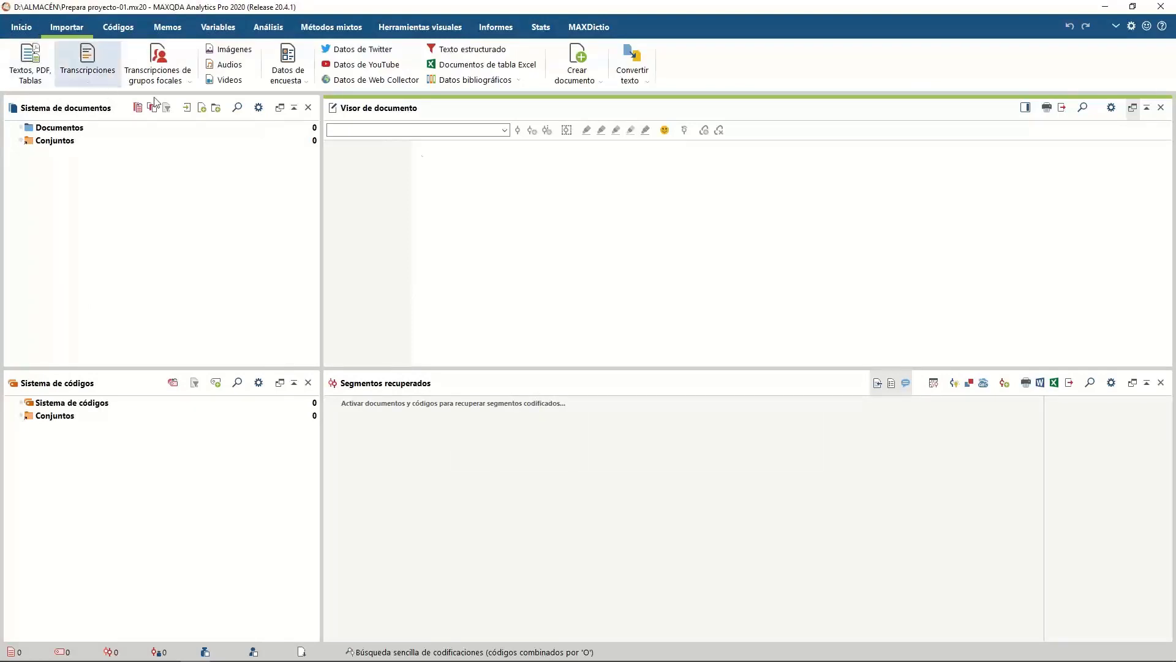
{"action": "left_click", "coordinate": [21, 31]}
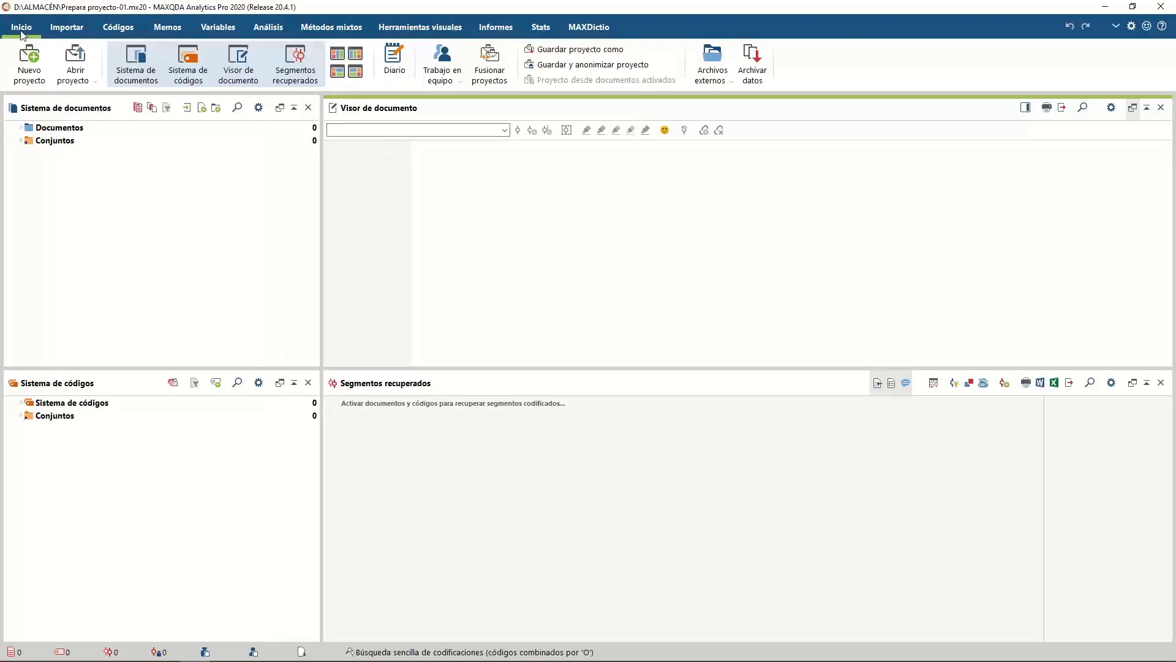
Step: Browse the files in the MAXQDA_Externals folder of external files and close the folder window
{"action": "left_click", "coordinate": [719, 84]}
{"action": "left_click", "coordinate": [754, 145]}
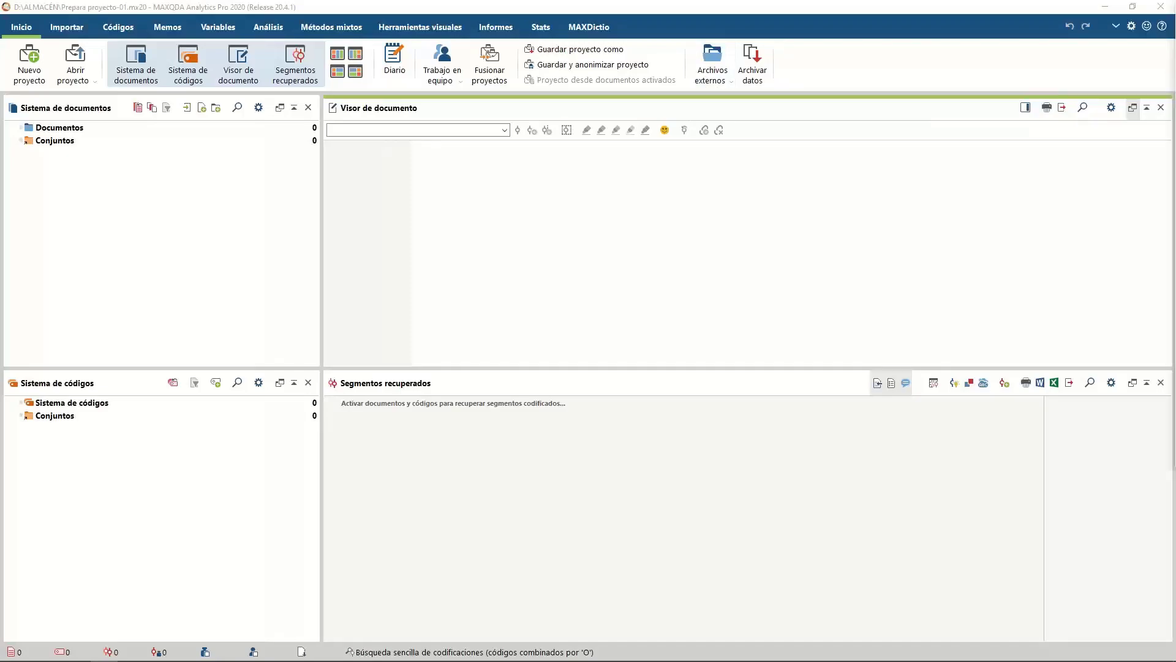
{"action": "scroll", "coordinate": [669, 304], "scroll_direction": "down", "scroll_amount": 20}
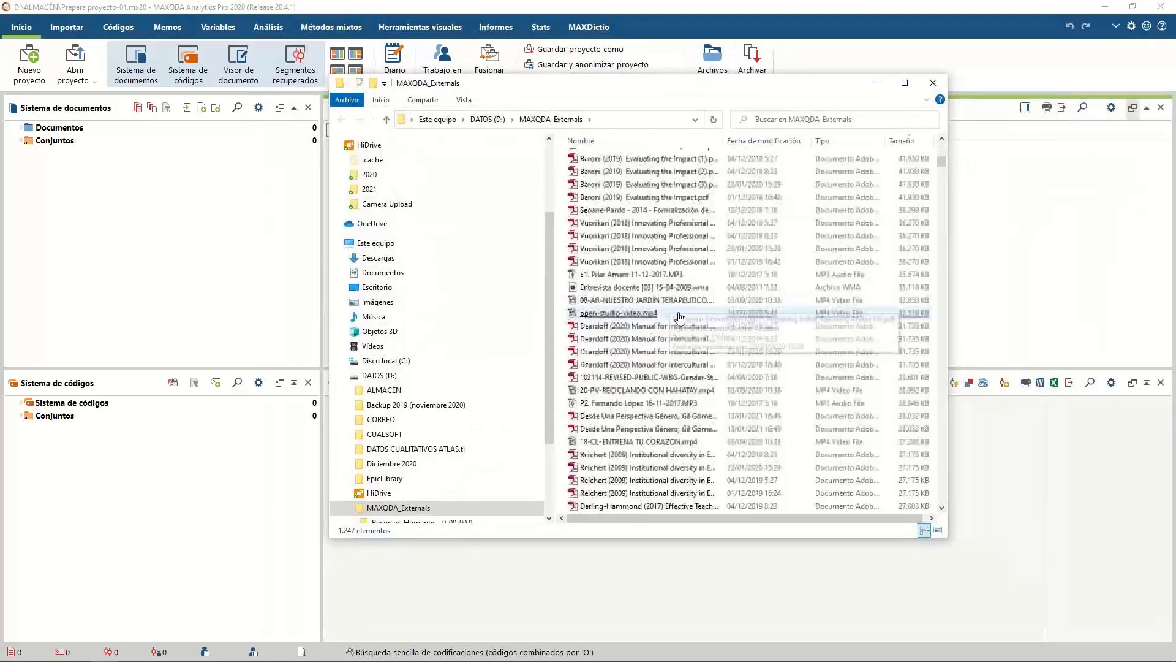
{"action": "scroll", "coordinate": [682, 317], "scroll_direction": "down", "scroll_amount": 20}
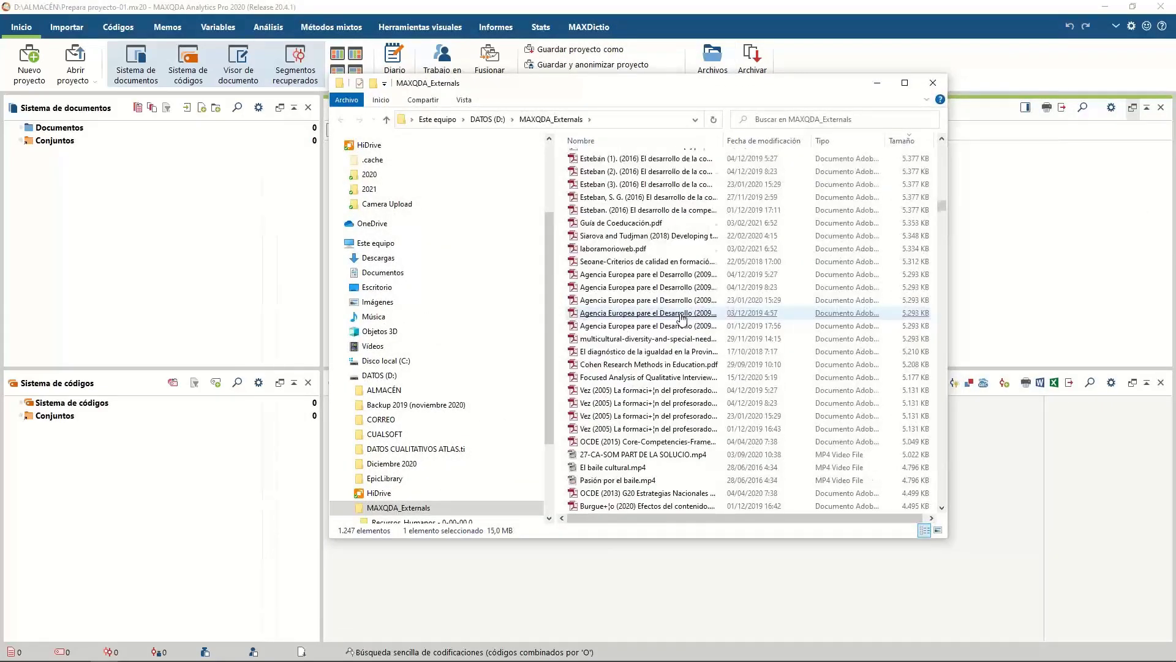
{"action": "left_click", "coordinate": [934, 84]}
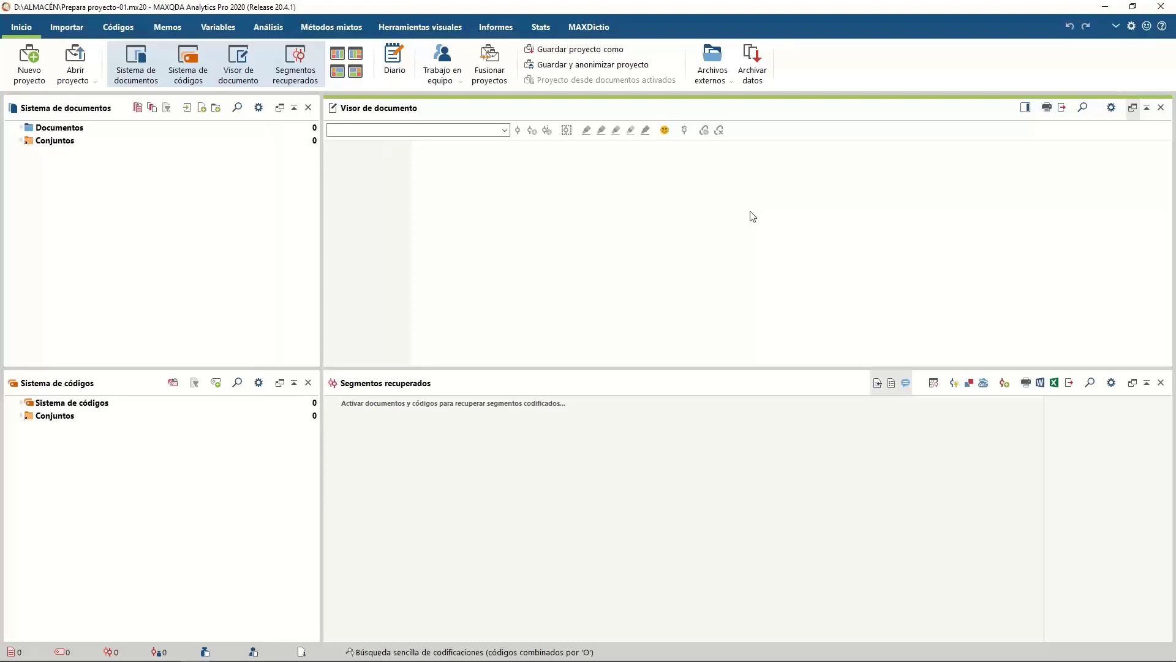
{"action": "left_click", "coordinate": [753, 82]}
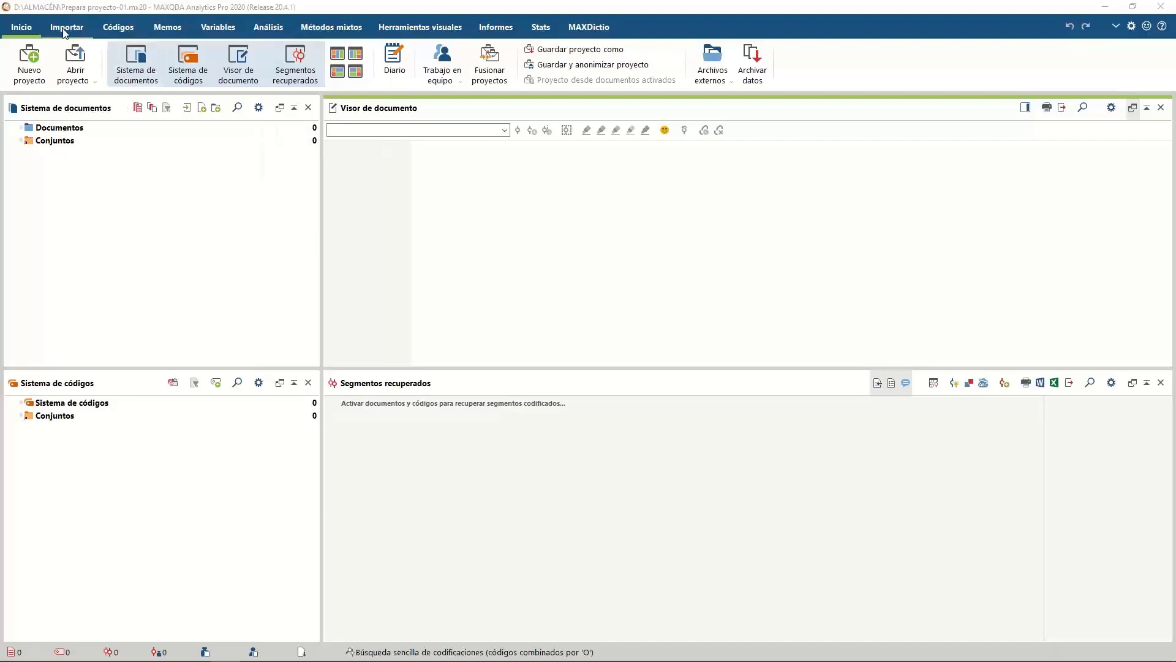
{"action": "left_click", "coordinate": [81, 32]}
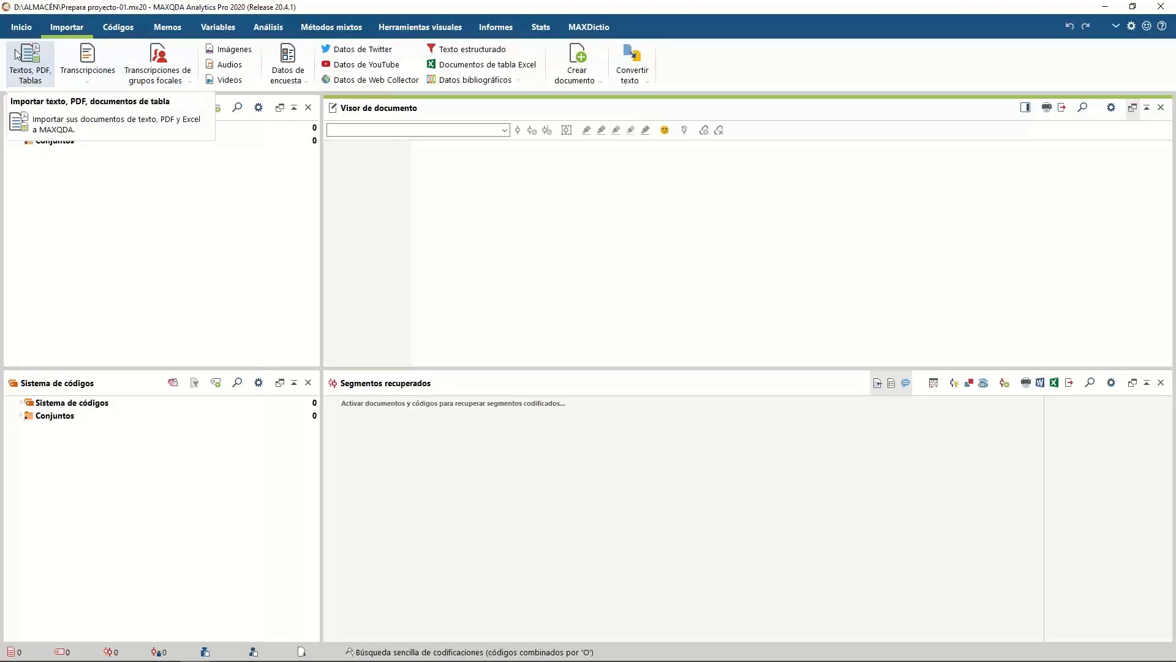
{"action": "left_click", "coordinate": [21, 28]}
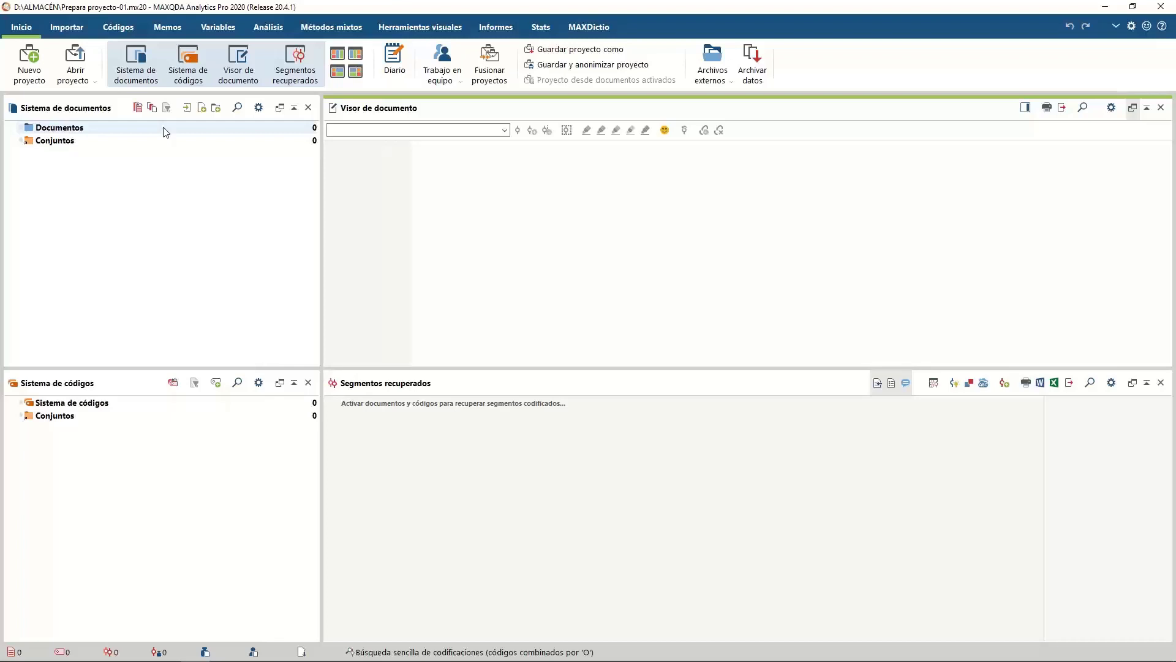
Step: Create a project memo on the Documentos root with the RQ symbol and the title "Objetivos y preguntas de investigación"
{"action": "right_click", "coordinate": [237, 130]}
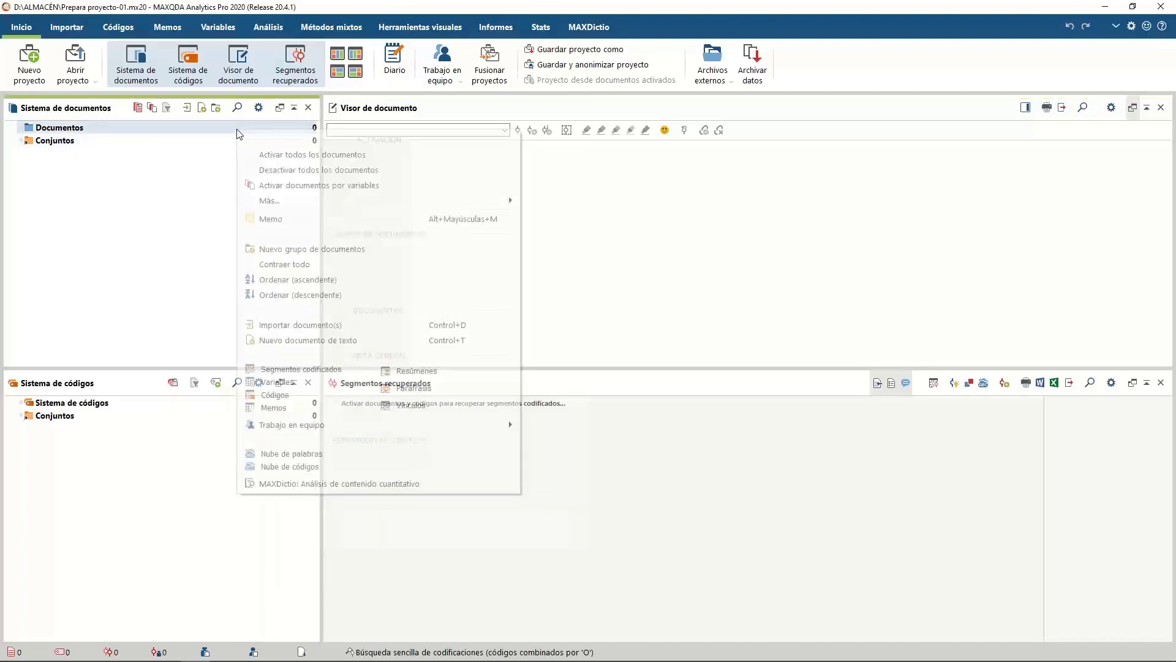
{"action": "left_click", "coordinate": [292, 226]}
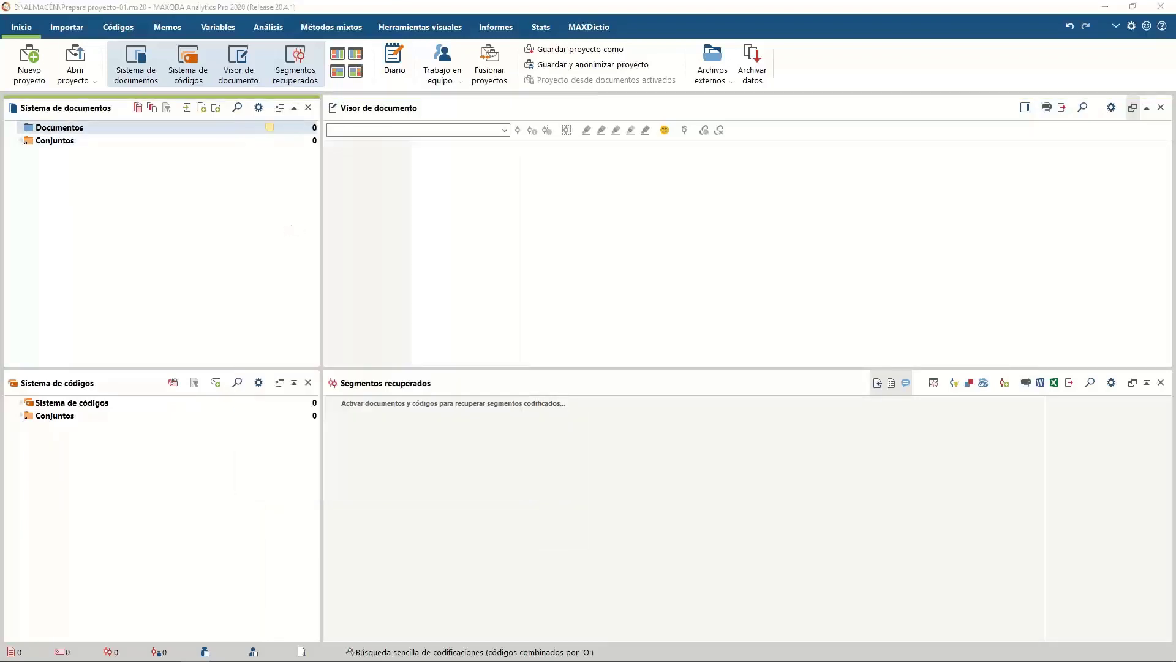
{"action": "left_click_drag", "start_coordinate": [184, 18], "coordinate": [619, 163]}
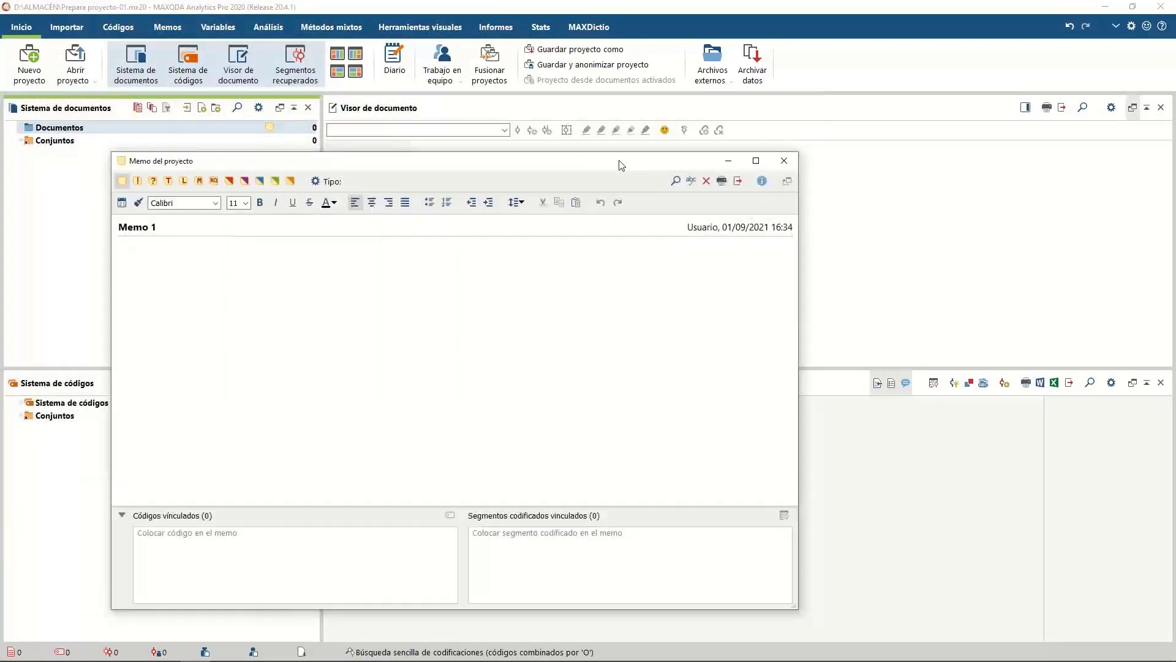
{"action": "left_click", "coordinate": [213, 180]}
{"action": "left_click_drag", "start_coordinate": [159, 227], "coordinate": [55, 229]}
{"action": "type", "text": "O"}
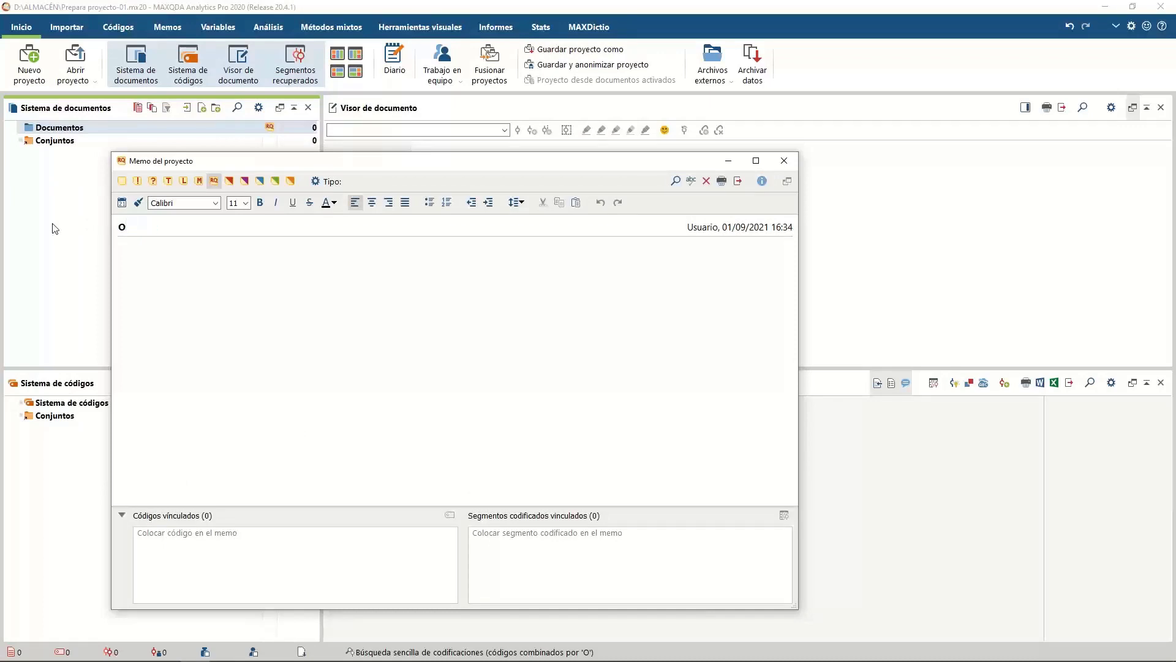
{"action": "type", "text": "bjetivos y preguntas de inves"}
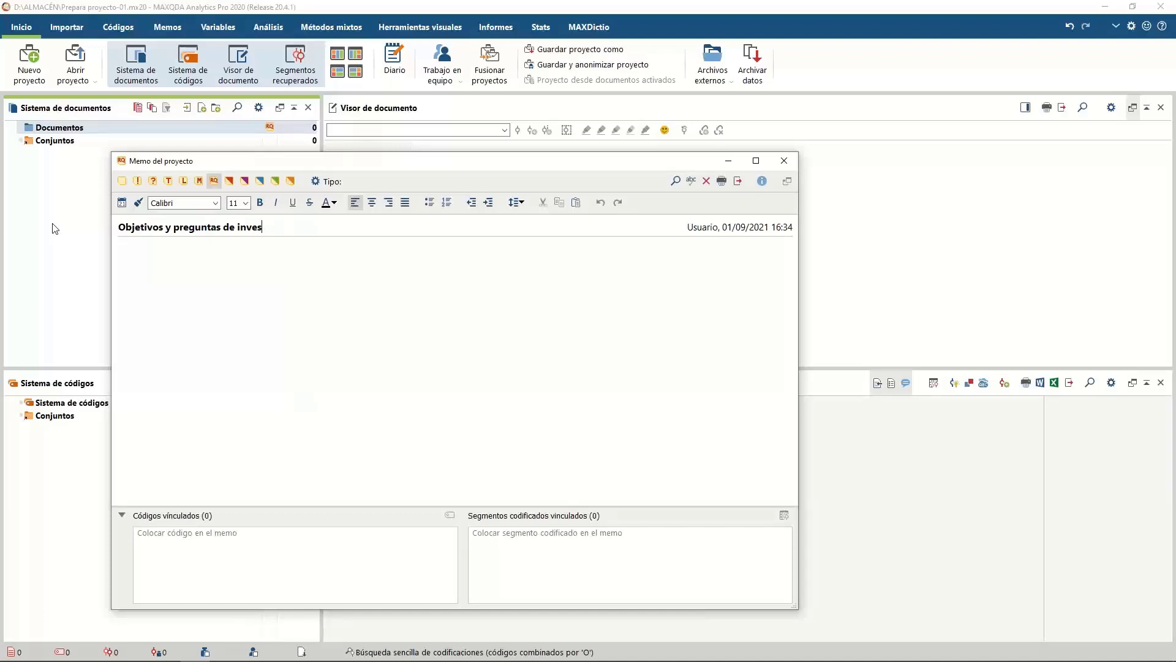
{"action": "type", "text": "tigación"}
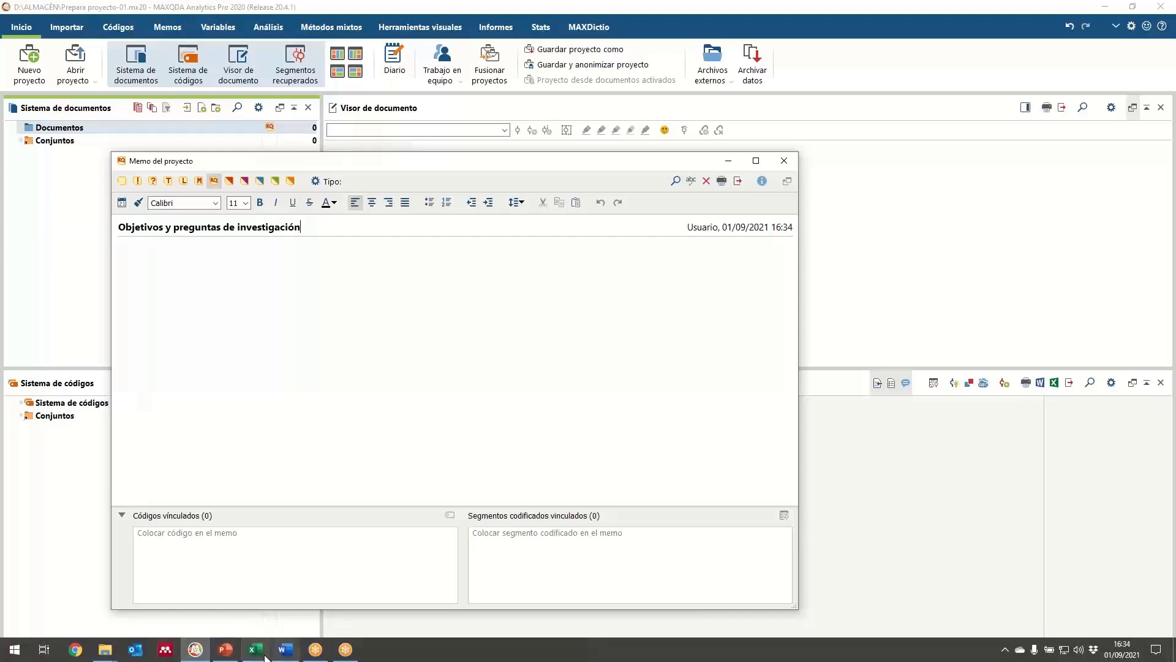
Step: Switch to Proyecto docente.docx in Word and copy section DA, from its heading through DA.5, of the Marco Problemas table
{"action": "left_click", "coordinate": [284, 650]}
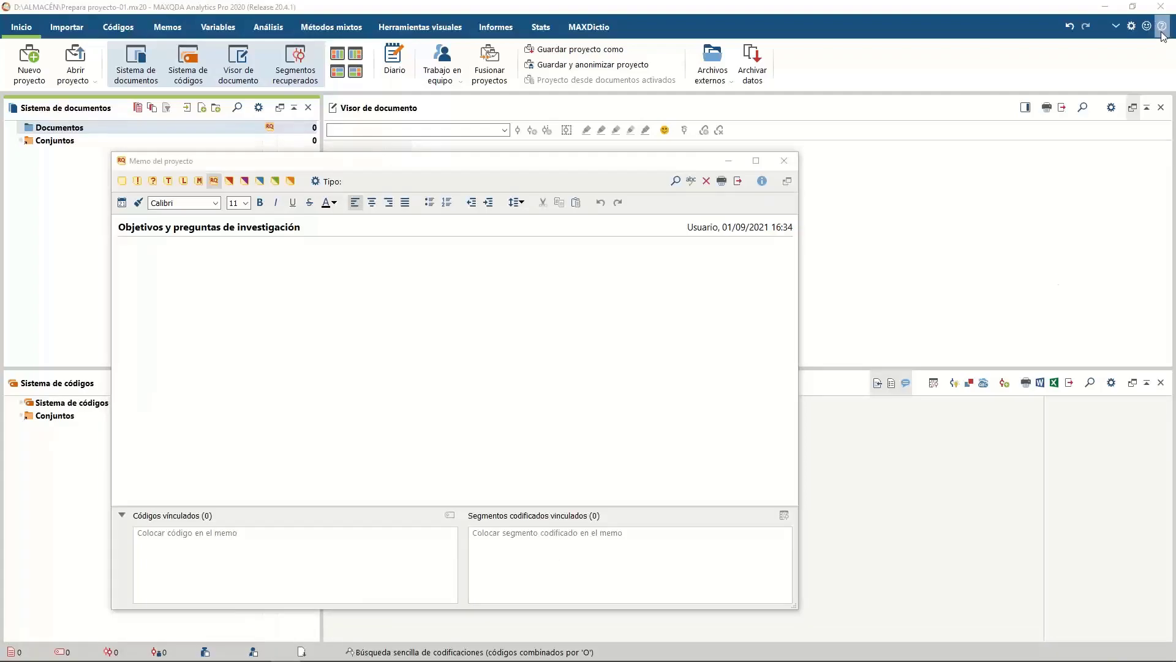
{"action": "left_click_drag", "start_coordinate": [1175, 30], "coordinate": [562, 2]}
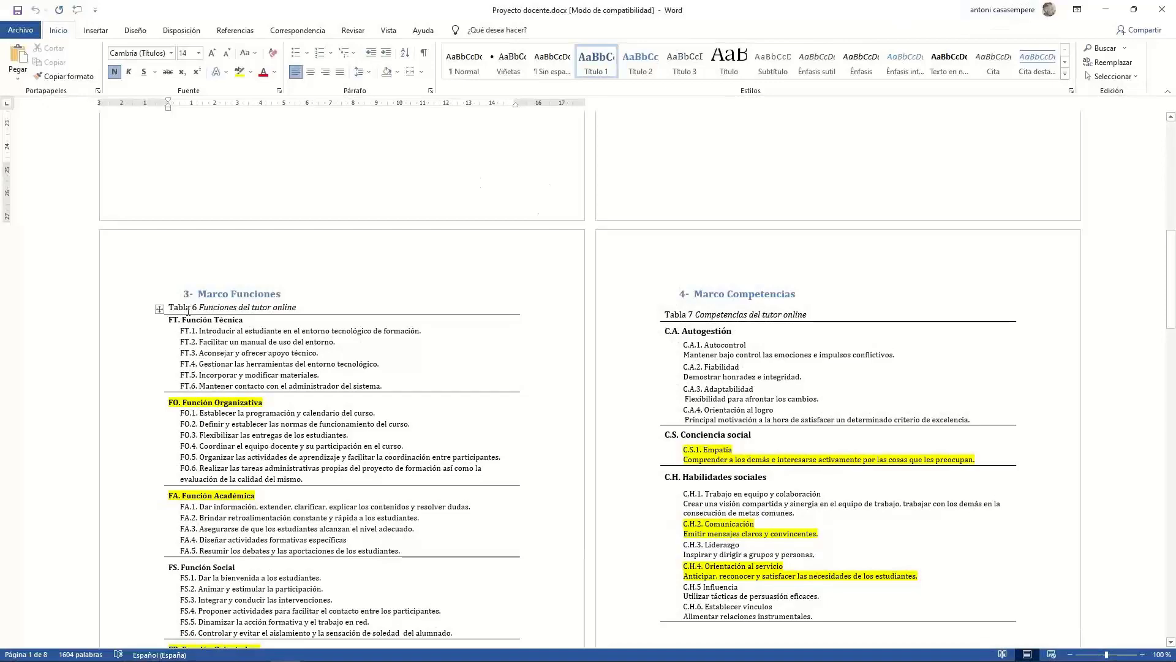
{"action": "scroll", "coordinate": [240, 375], "scroll_direction": "up", "scroll_amount": 1}
{"action": "scroll", "coordinate": [240, 375], "scroll_direction": "up", "scroll_amount": 10}
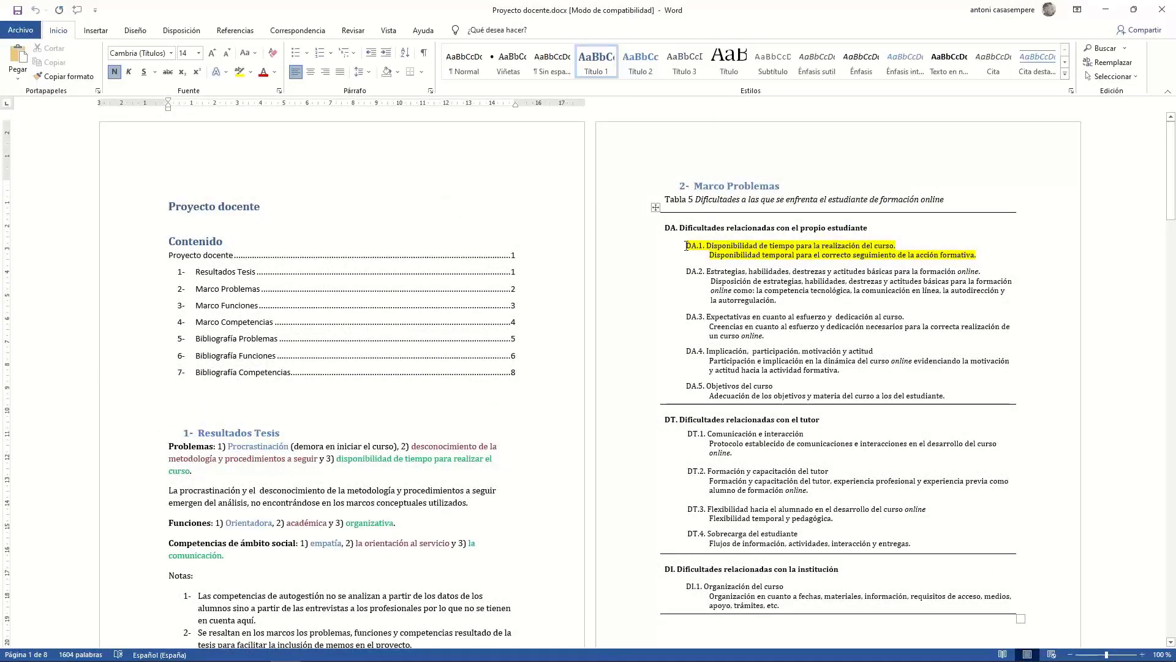
{"action": "left_click_drag", "start_coordinate": [651, 231], "coordinate": [717, 395]}
{"action": "key", "text": "ctrl+c"}
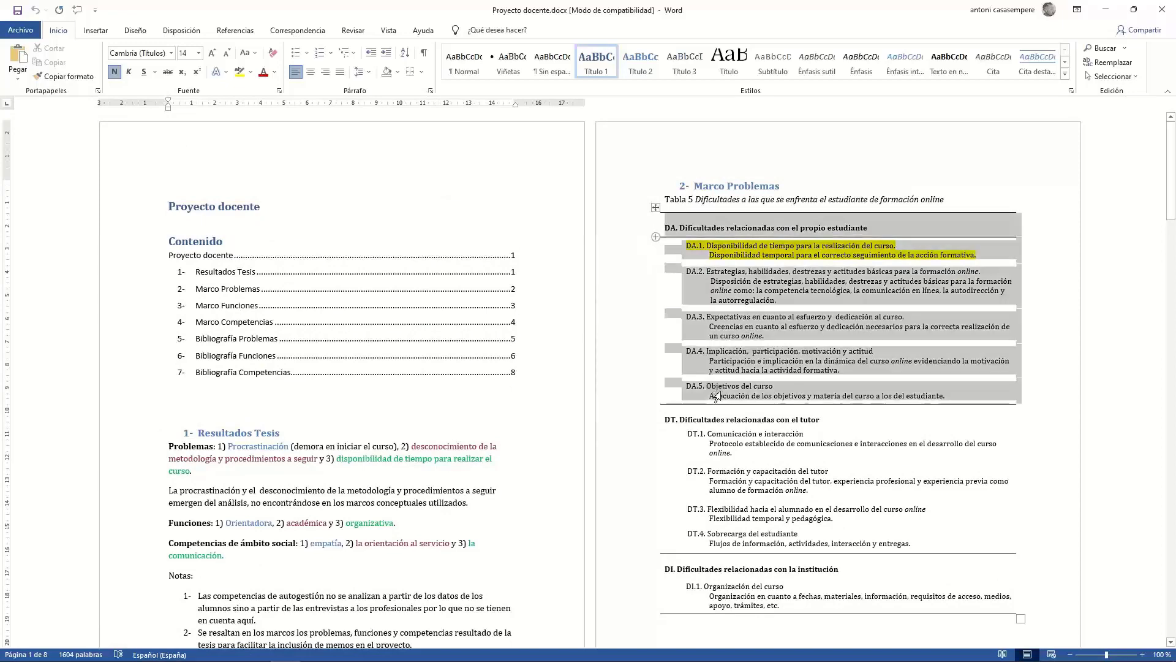
{"action": "right_click", "coordinate": [825, 349]}
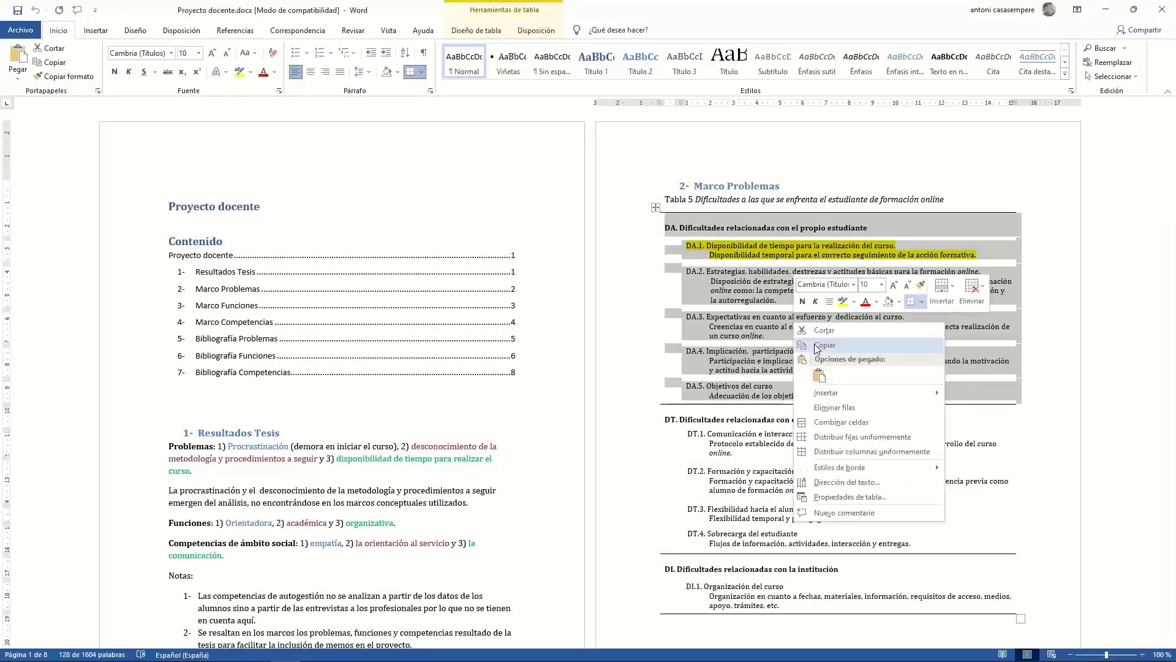
{"action": "key", "text": "Escape"}
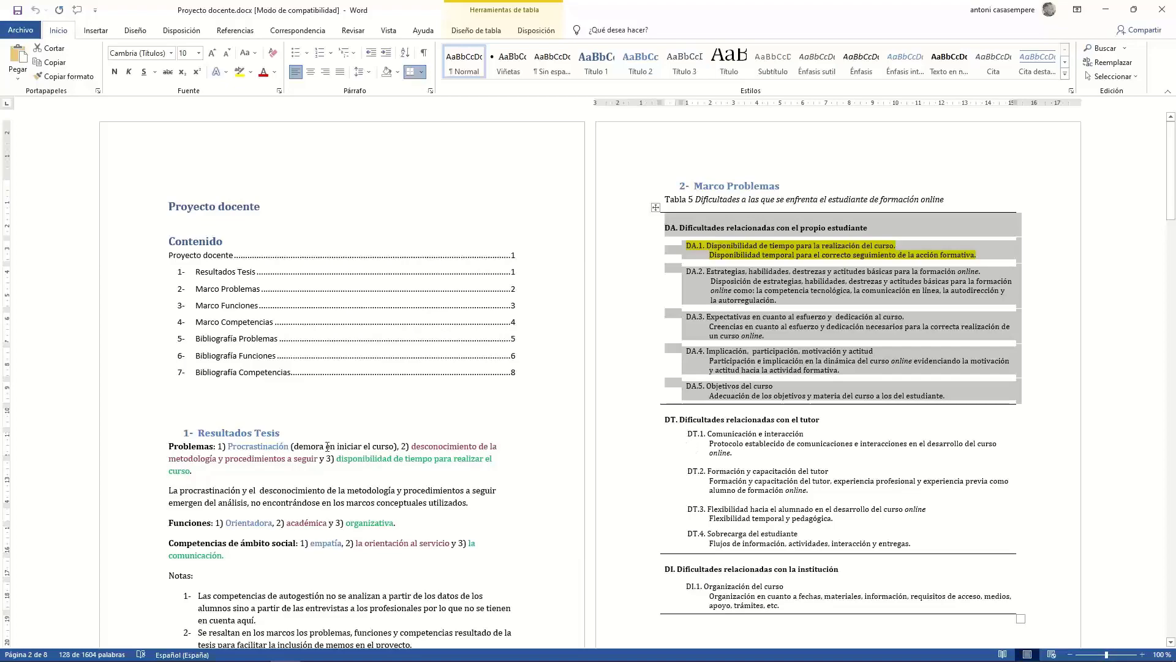
Step: Move the Word window aside, paste the copied table section into the body of the project memo, and close the memo
{"action": "scroll", "coordinate": [327, 446], "scroll_direction": "down", "scroll_amount": 10}
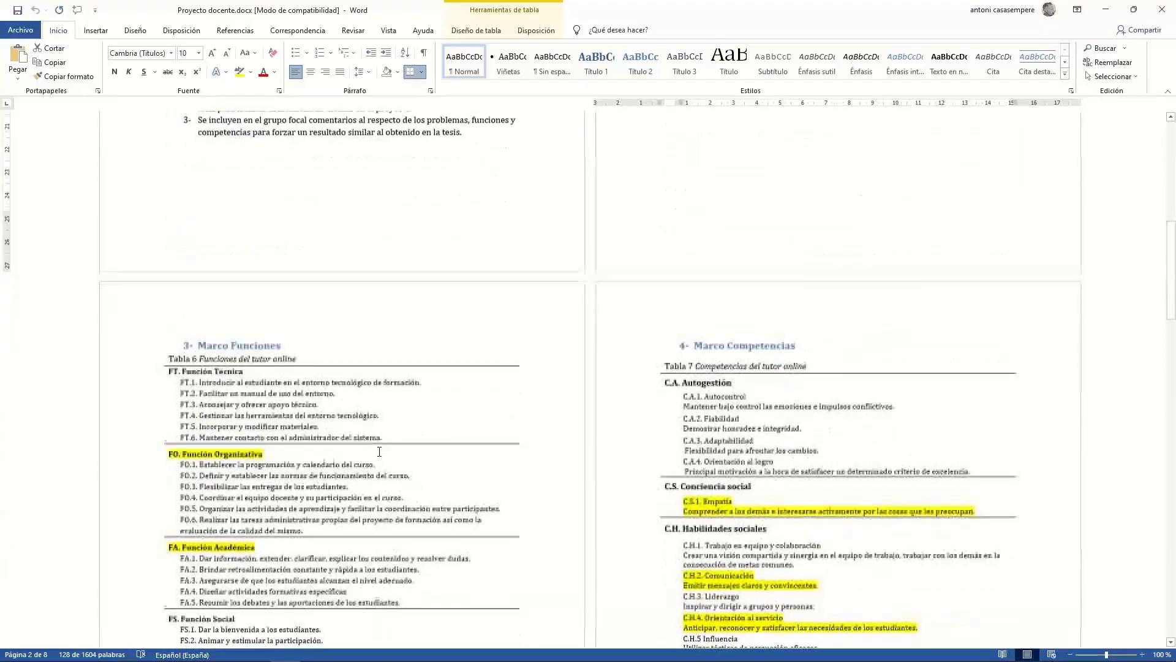
{"action": "scroll", "coordinate": [379, 451], "scroll_direction": "down", "scroll_amount": 10}
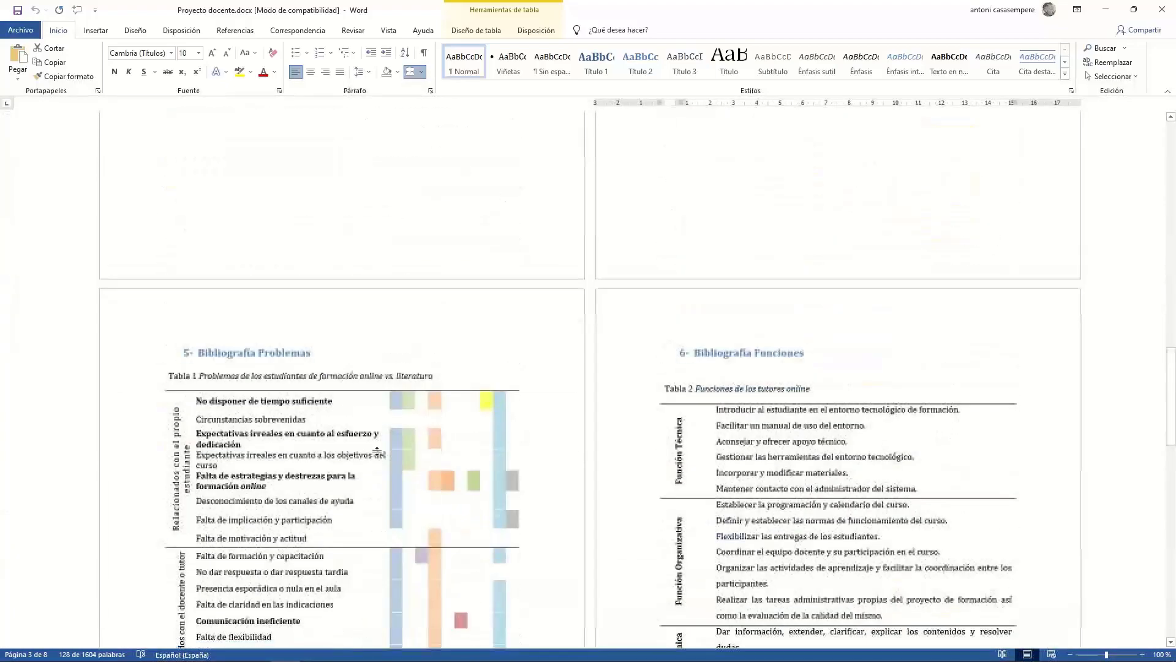
{"action": "scroll", "coordinate": [377, 452], "scroll_direction": "down", "scroll_amount": 10}
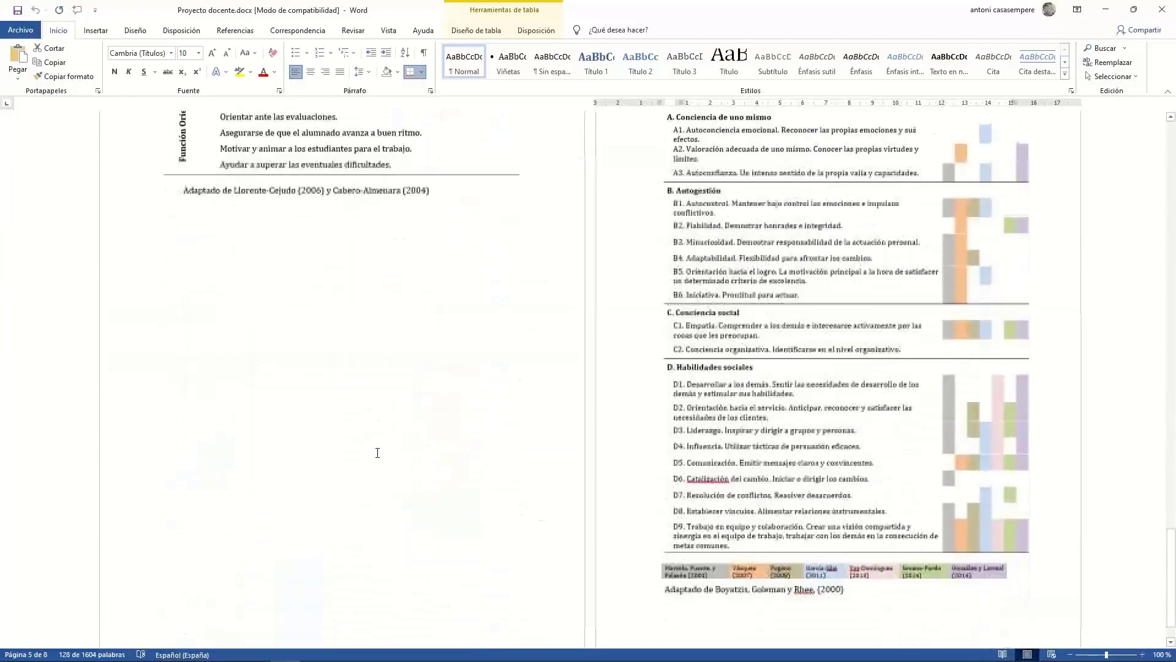
{"action": "scroll", "coordinate": [423, 432], "scroll_direction": "up", "scroll_amount": 5}
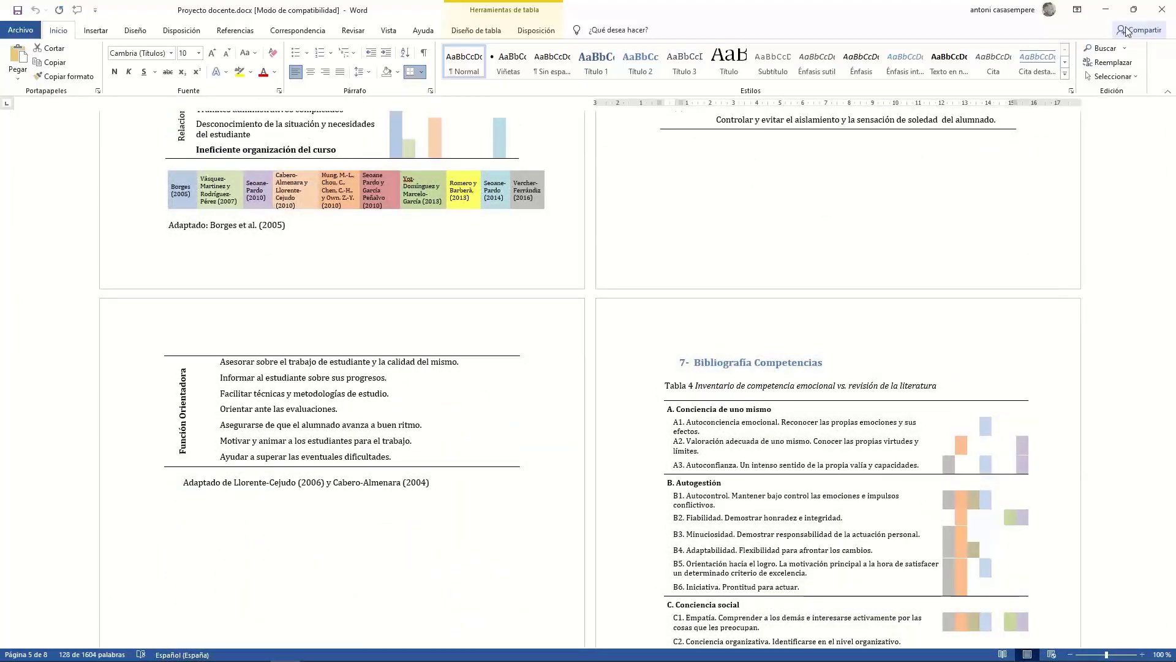
{"action": "left_click", "coordinate": [1134, 9]}
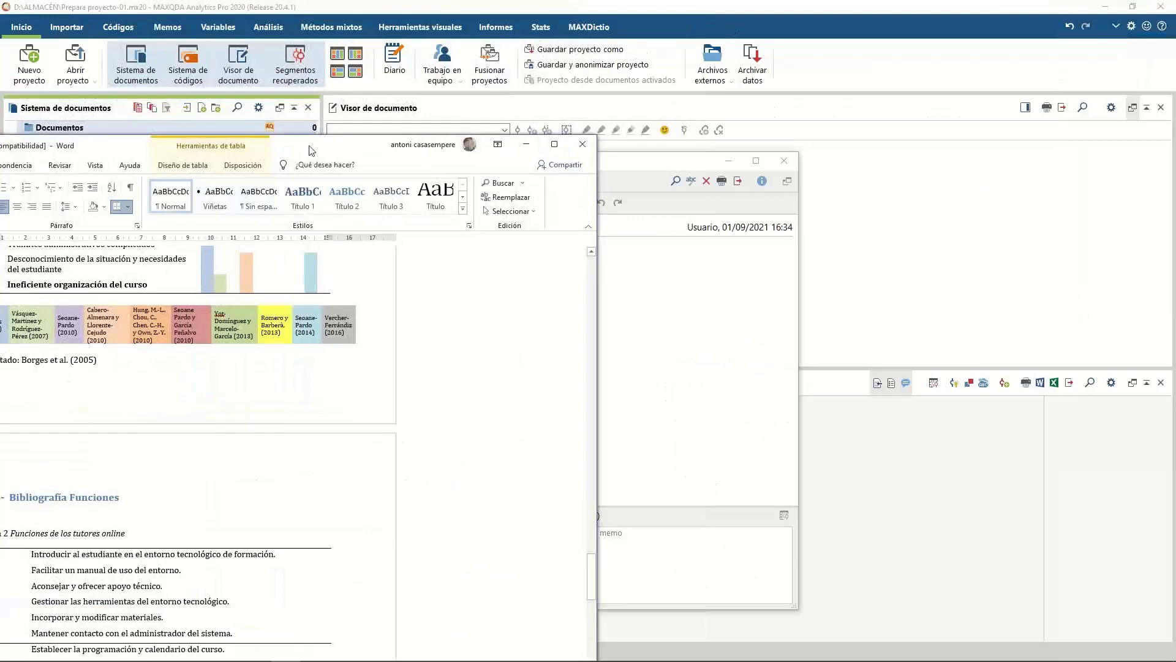
{"action": "left_click_drag", "start_coordinate": [311, 147], "coordinate": [1175, 196]}
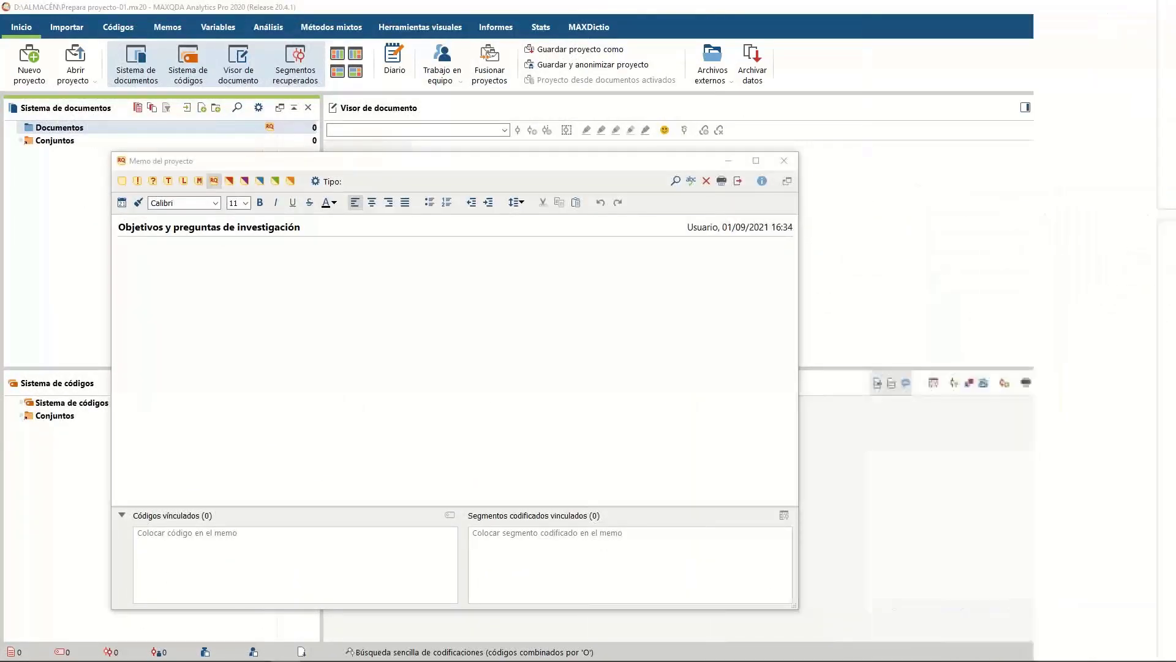
{"action": "left_click", "coordinate": [378, 260]}
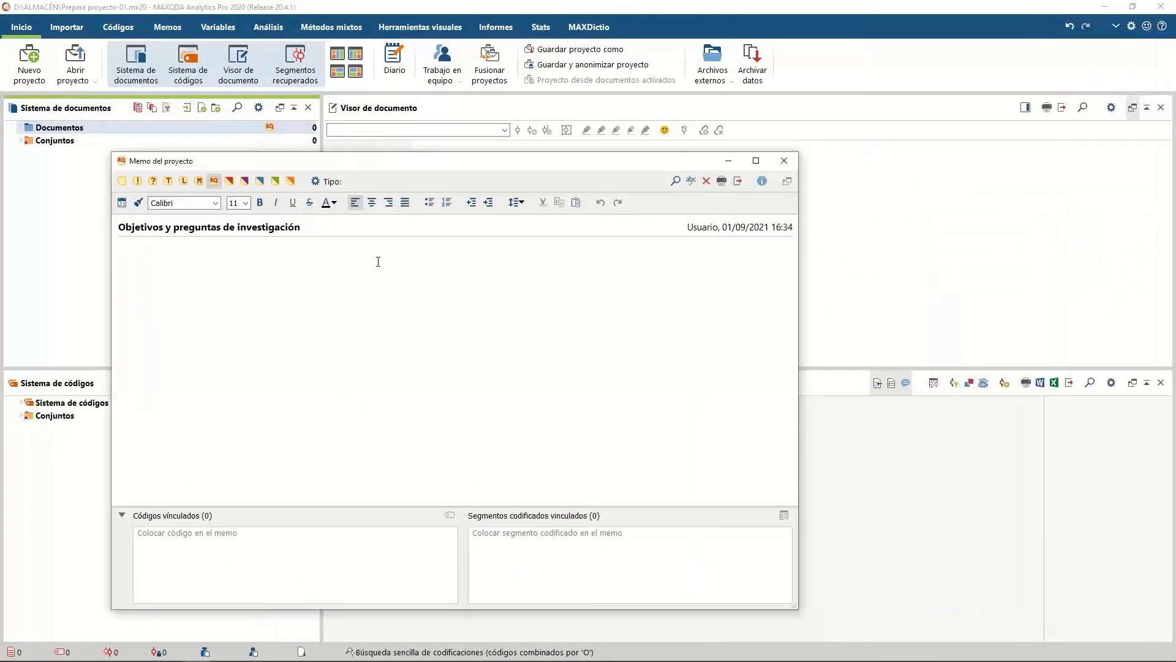
{"action": "key", "text": "ctrl+v"}
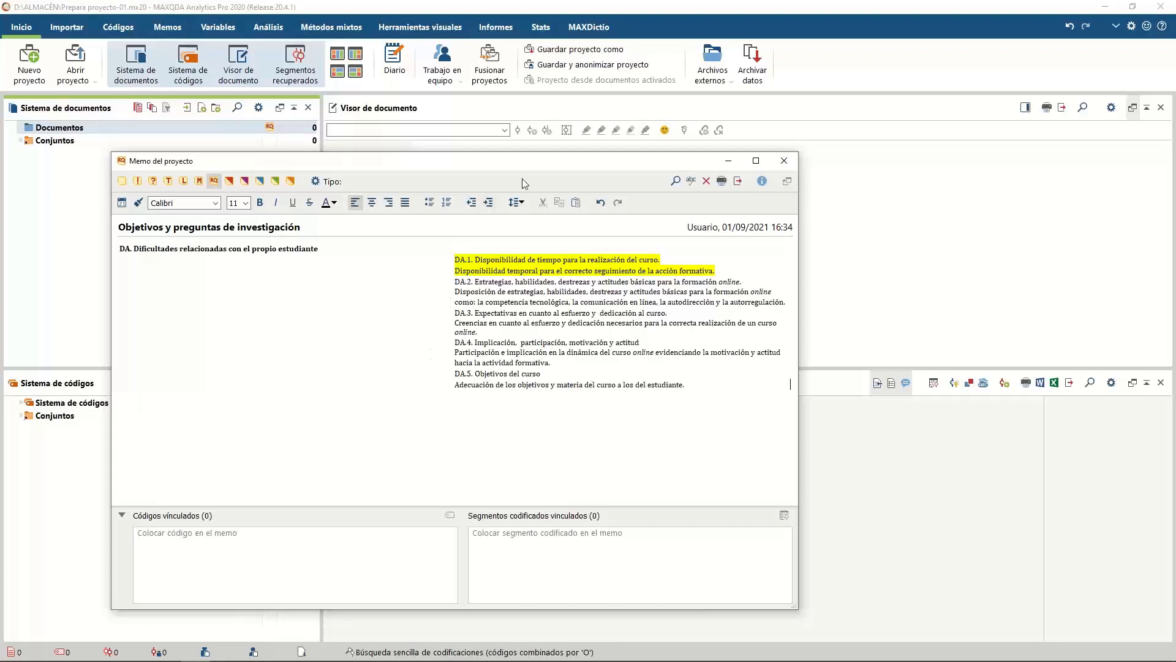
{"action": "left_click", "coordinate": [784, 161]}
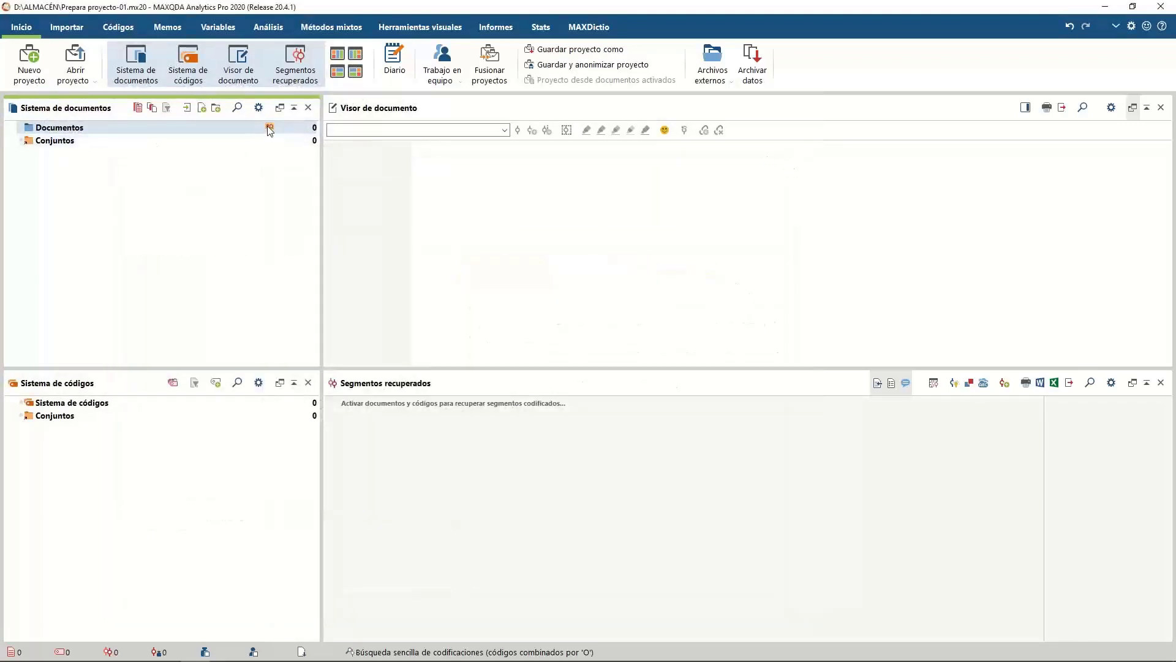
{"action": "mouse_move", "coordinate": [267, 126]}
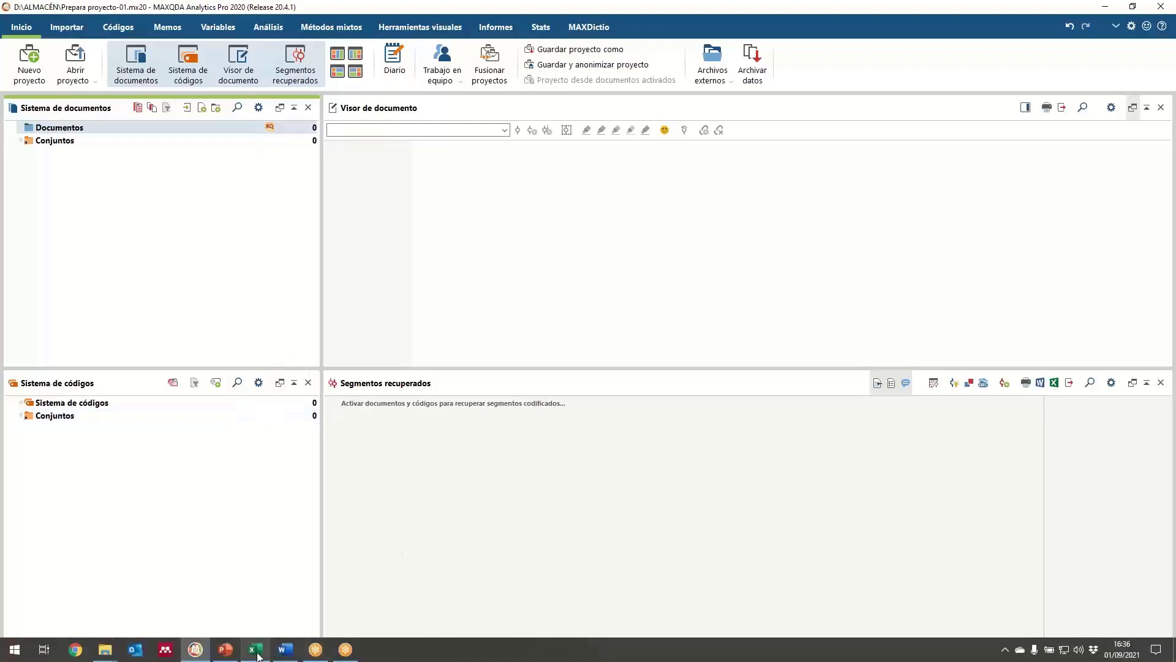
Step: Switch to Marco Conceptual Formación Online.xlsx in Excel, examine its código and memo columns, and move the workbook window aside
{"action": "left_click", "coordinate": [257, 653]}
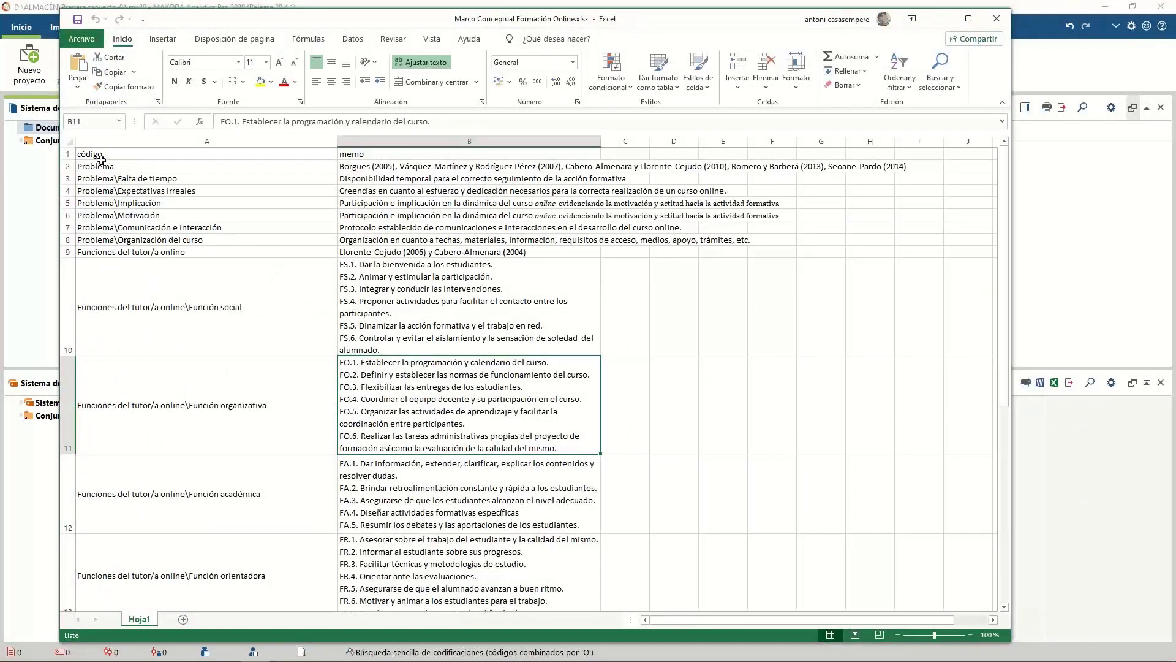
{"action": "scroll", "coordinate": [161, 259], "scroll_direction": "down", "scroll_amount": 2}
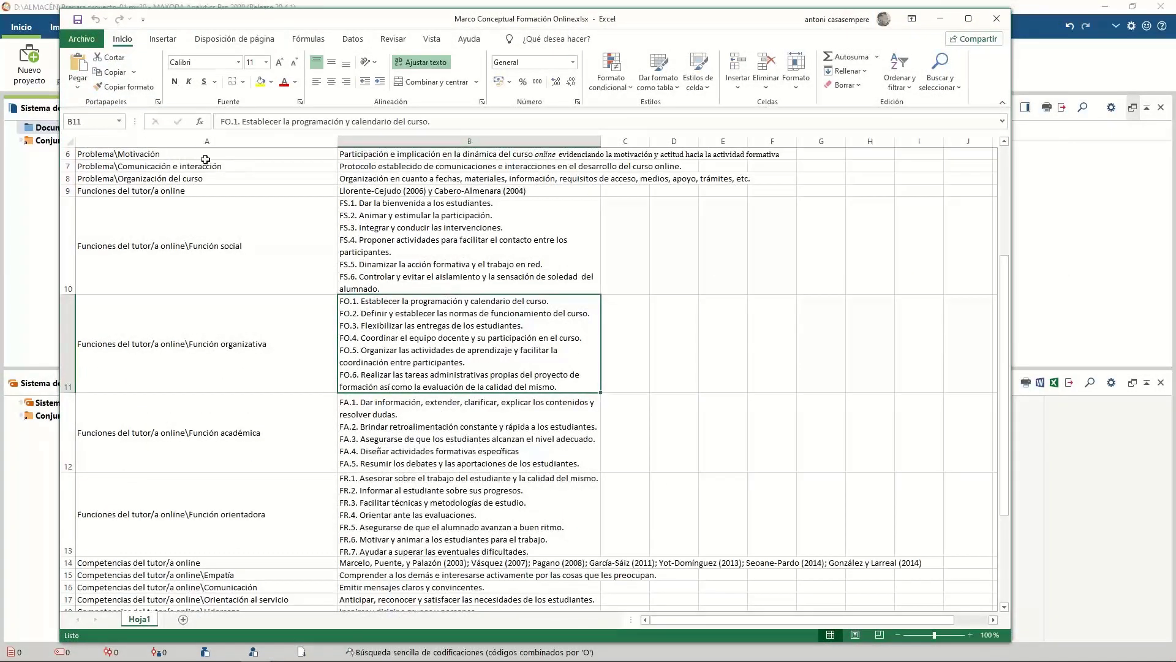
{"action": "scroll", "coordinate": [228, 274], "scroll_direction": "up", "scroll_amount": 1}
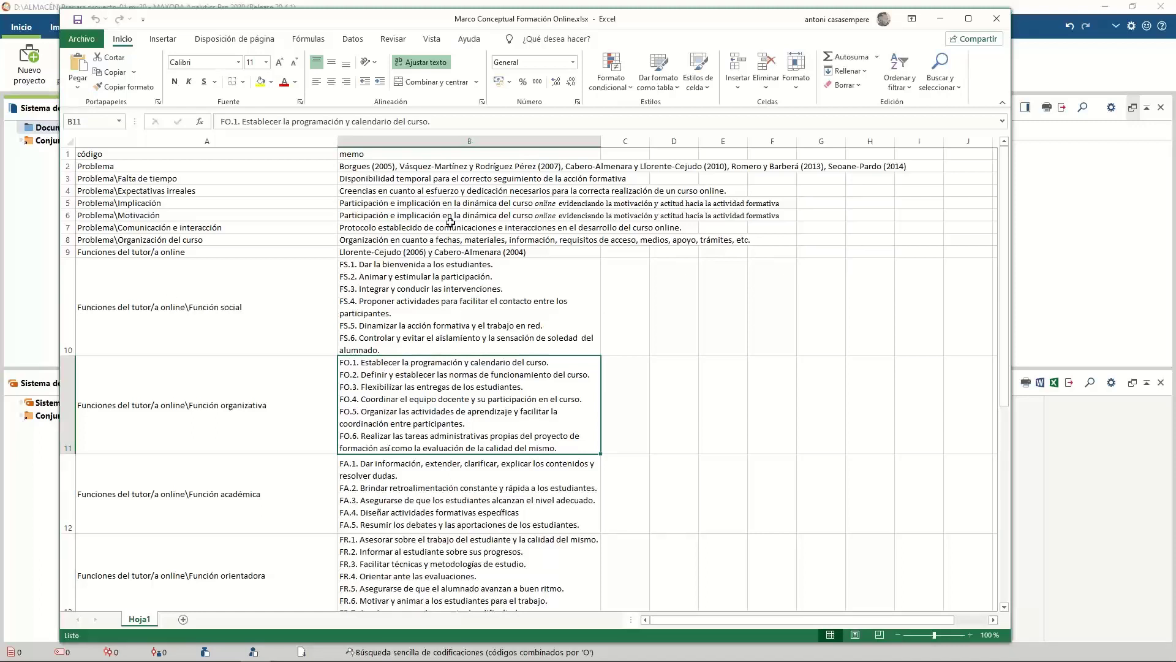
{"action": "scroll", "coordinate": [423, 238], "scroll_direction": "down", "scroll_amount": 10}
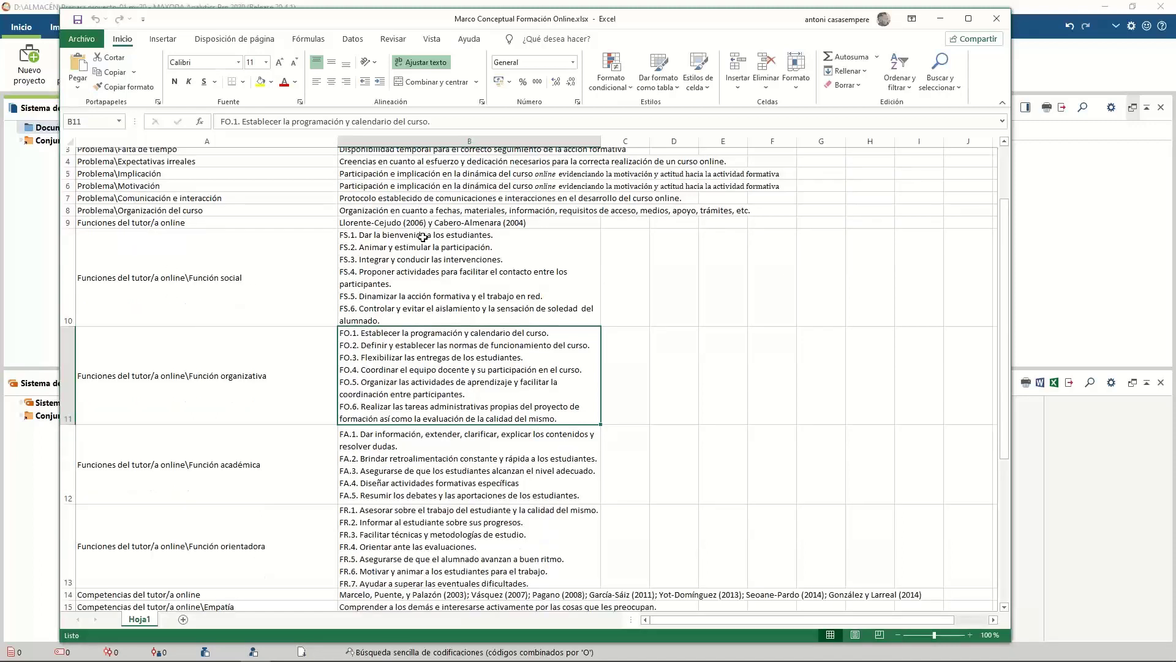
{"action": "scroll", "coordinate": [423, 239], "scroll_direction": "up", "scroll_amount": 8}
{"action": "scroll", "coordinate": [423, 238], "scroll_direction": "up", "scroll_amount": 2}
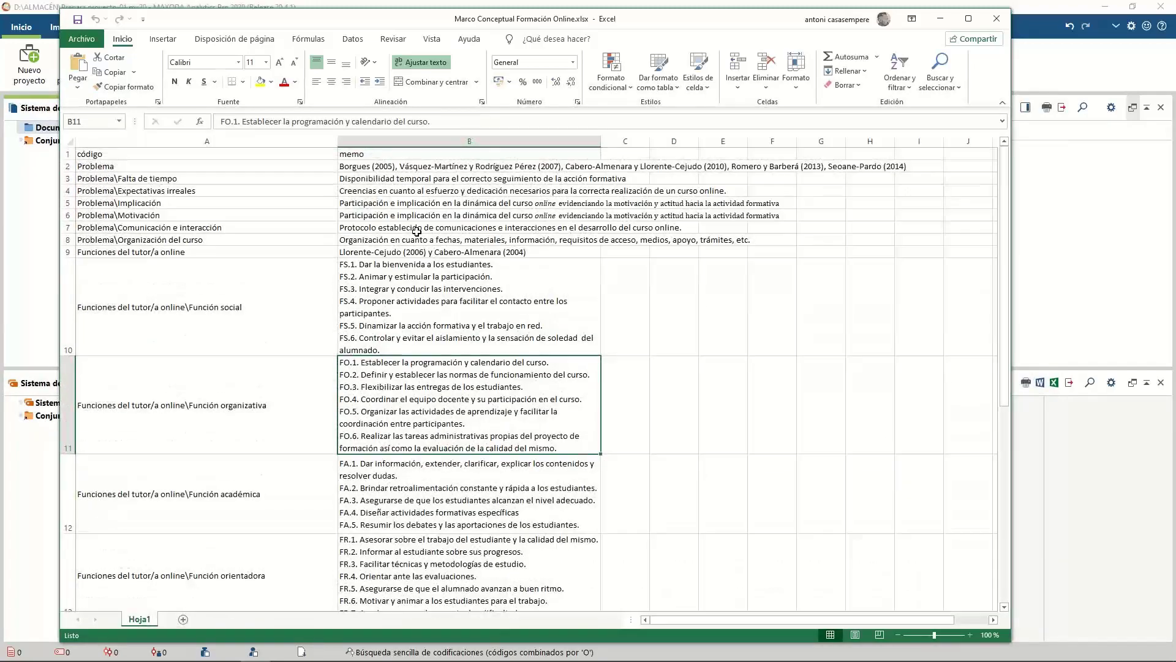
{"action": "left_click_drag", "start_coordinate": [297, 21], "coordinate": [579, 140]}
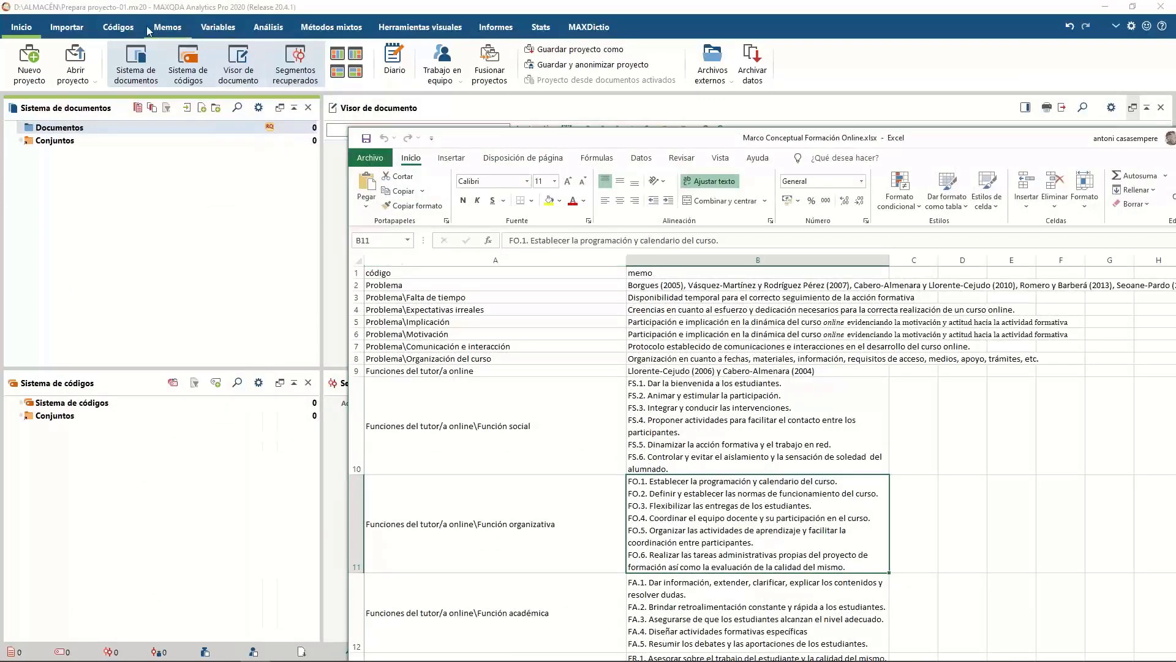
Step: Import codes and code memos from Ejemplo importar códigos deductivos2.xlsx in the Ejemplo importar sistema códigos folder of - DATOS CUALITATIVOS MAXQDA
{"action": "left_click", "coordinate": [124, 30]}
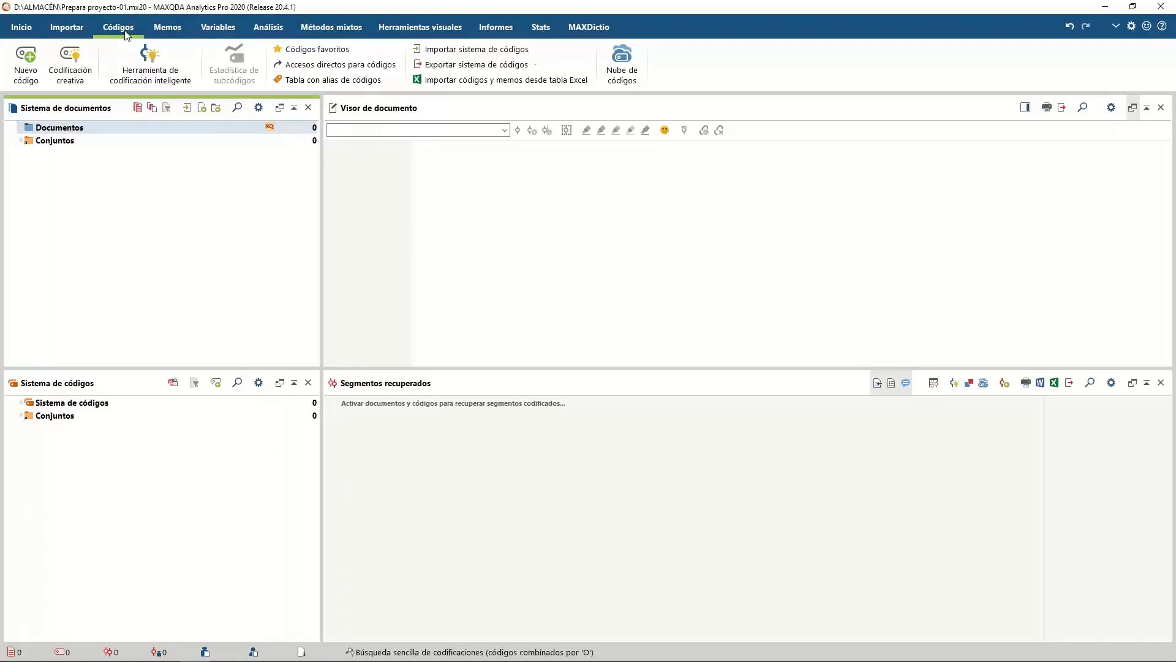
{"action": "left_click", "coordinate": [464, 84]}
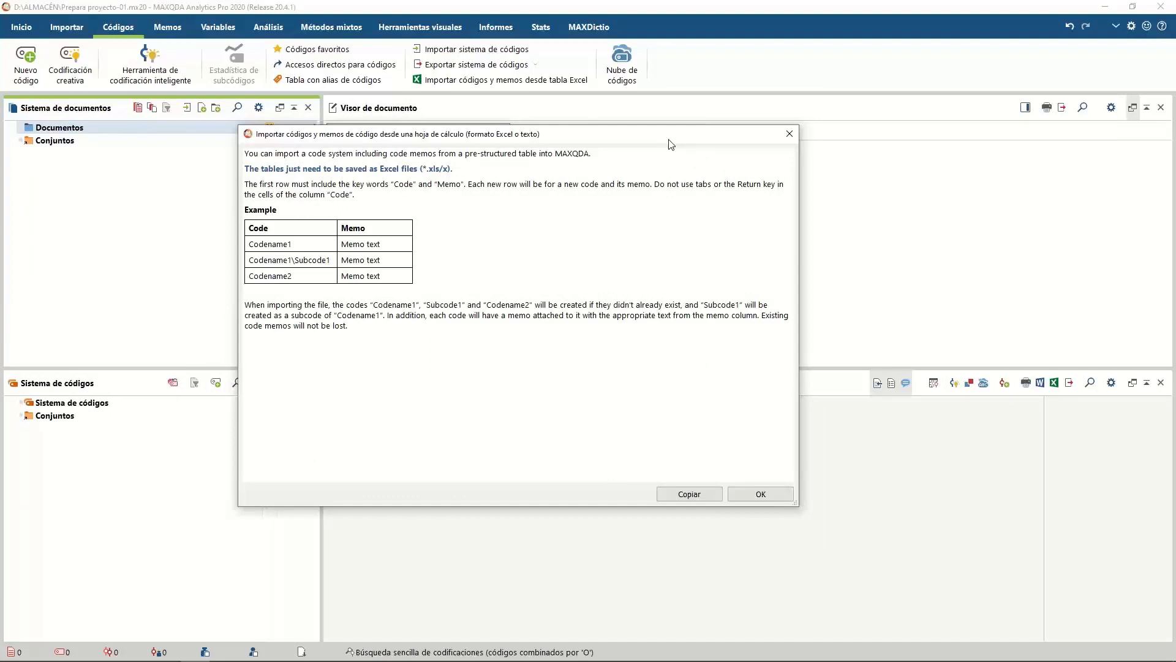
{"action": "left_click", "coordinate": [749, 499]}
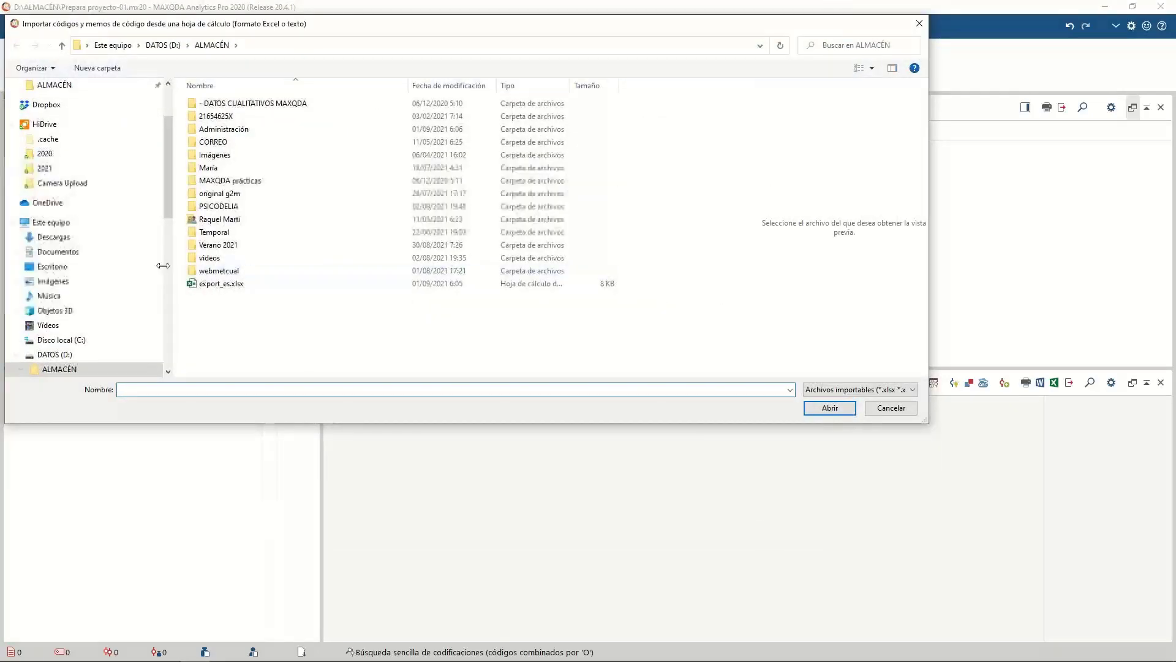
{"action": "double_click", "coordinate": [272, 104]}
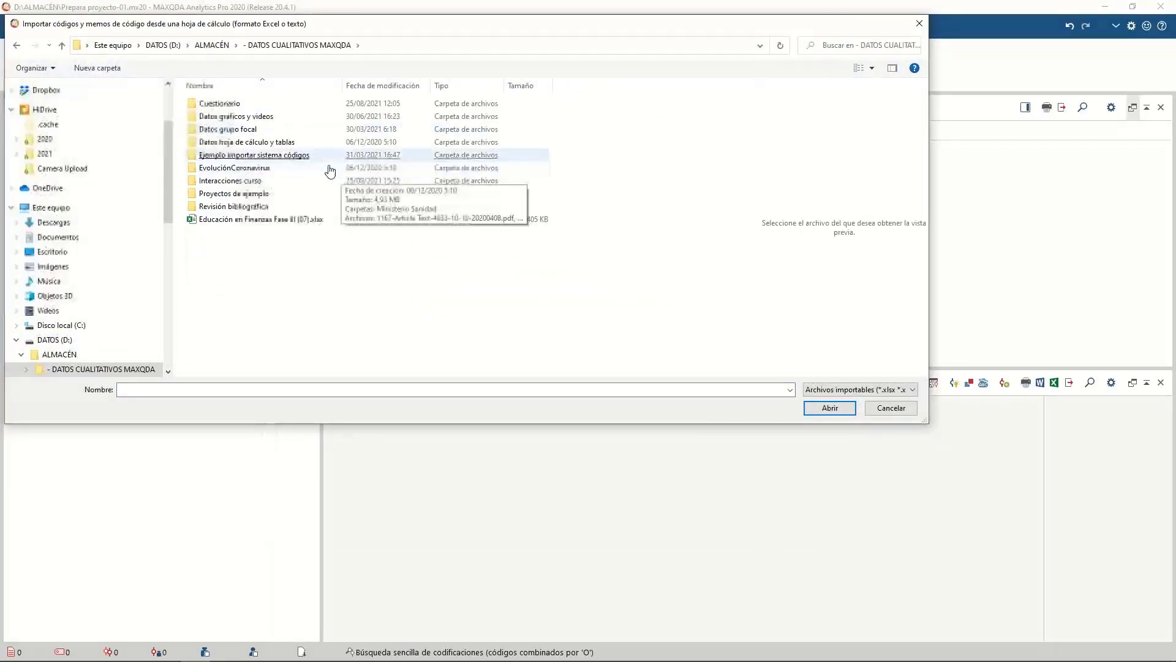
{"action": "double_click", "coordinate": [276, 155]}
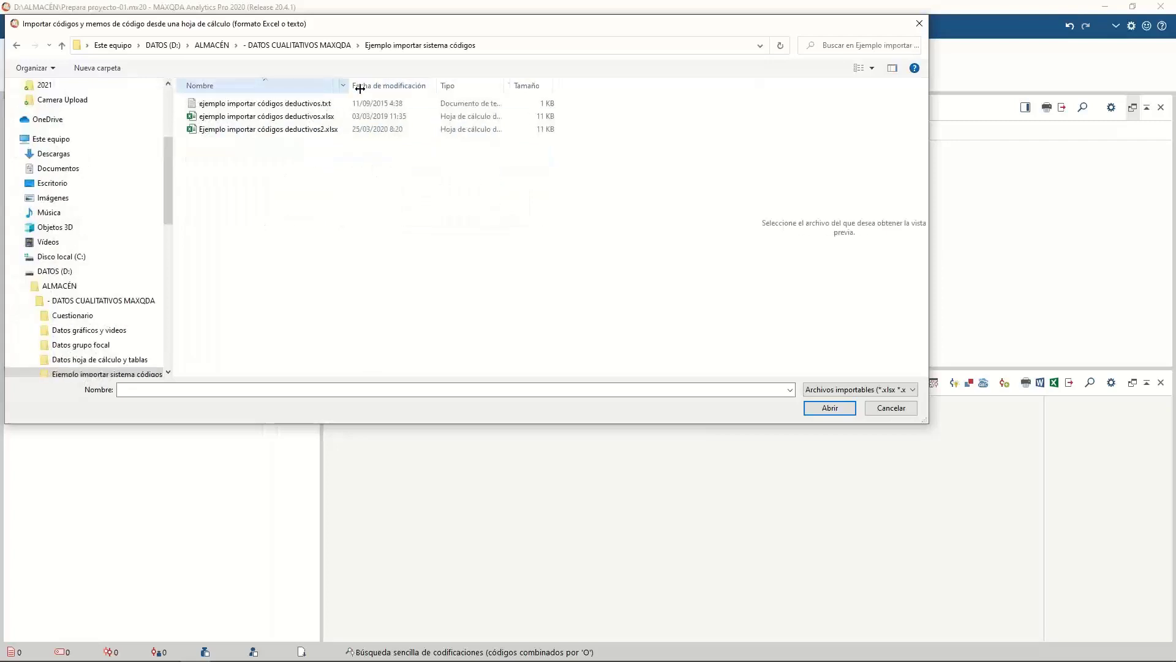
{"action": "mouse_move", "coordinate": [360, 89]}
{"action": "left_mouse_down"}
{"action": "mouse_move", "coordinate": [383, 89]}
{"action": "mouse_move", "coordinate": [364, 89]}
{"action": "left_mouse_up"}
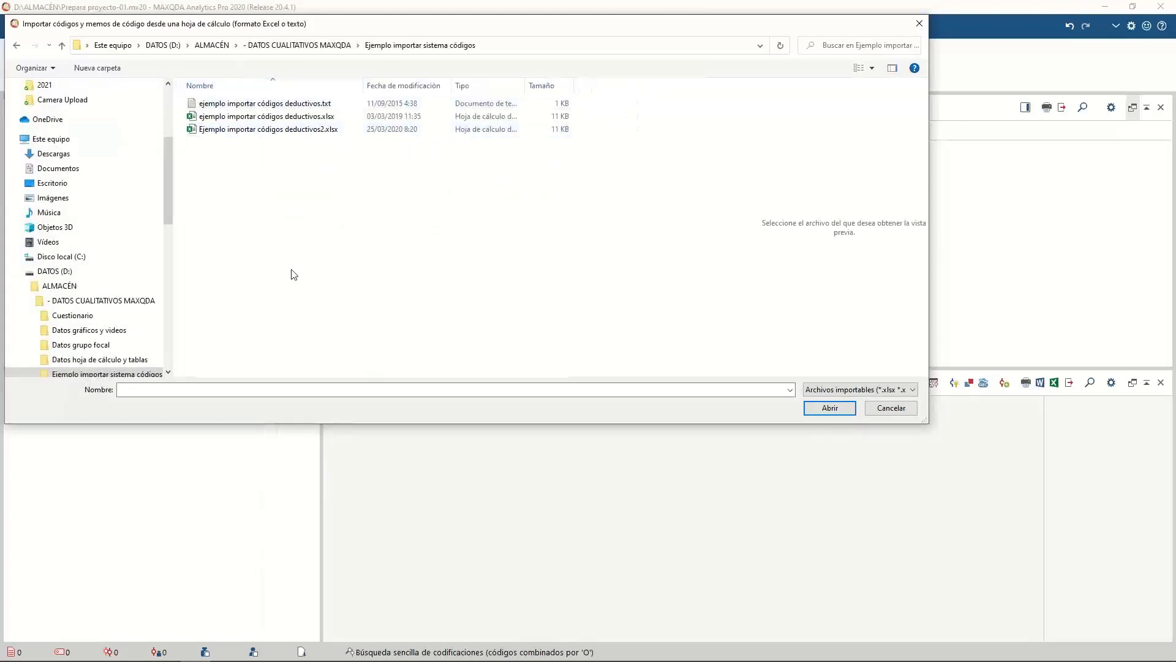
{"action": "double_click", "coordinate": [277, 129]}
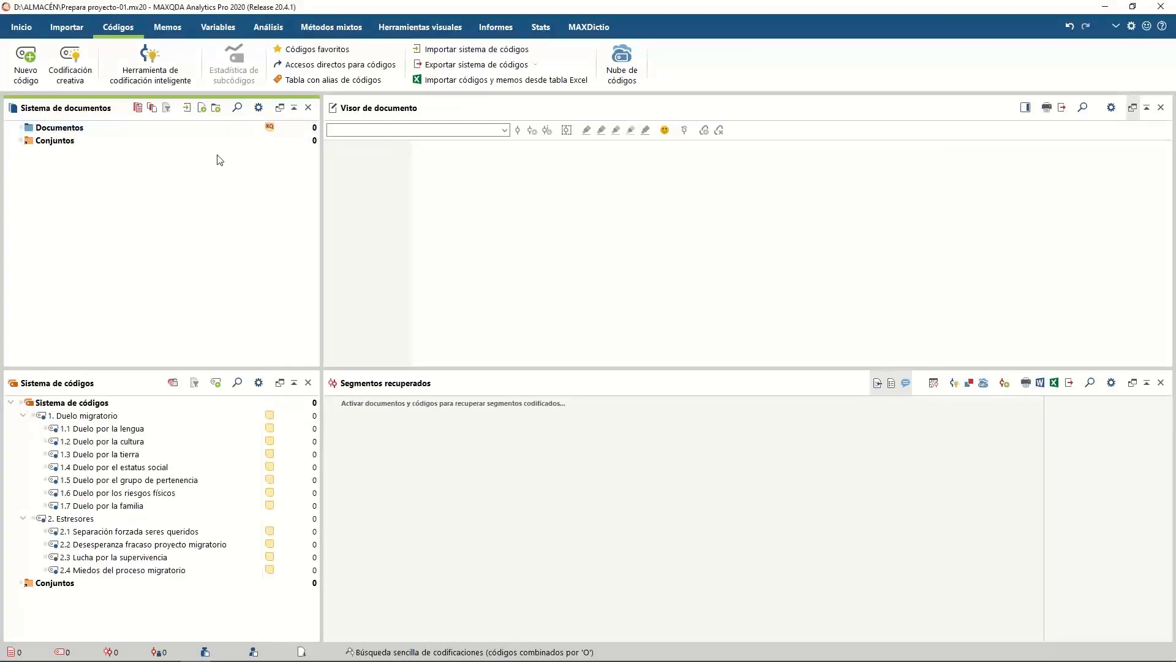
Step: Preview the memo attached to the code 1.1 Duelo por la lengua and look over the imported code hierarchy
{"action": "left_click", "coordinate": [95, 431]}
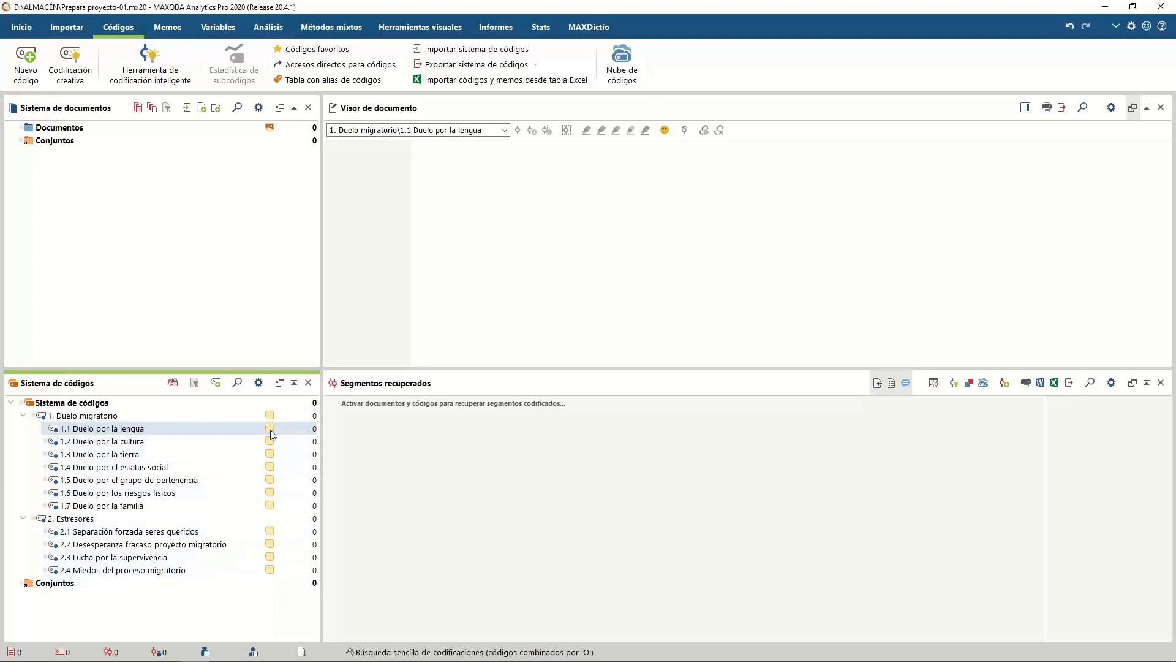
{"action": "mouse_move", "coordinate": [273, 435]}
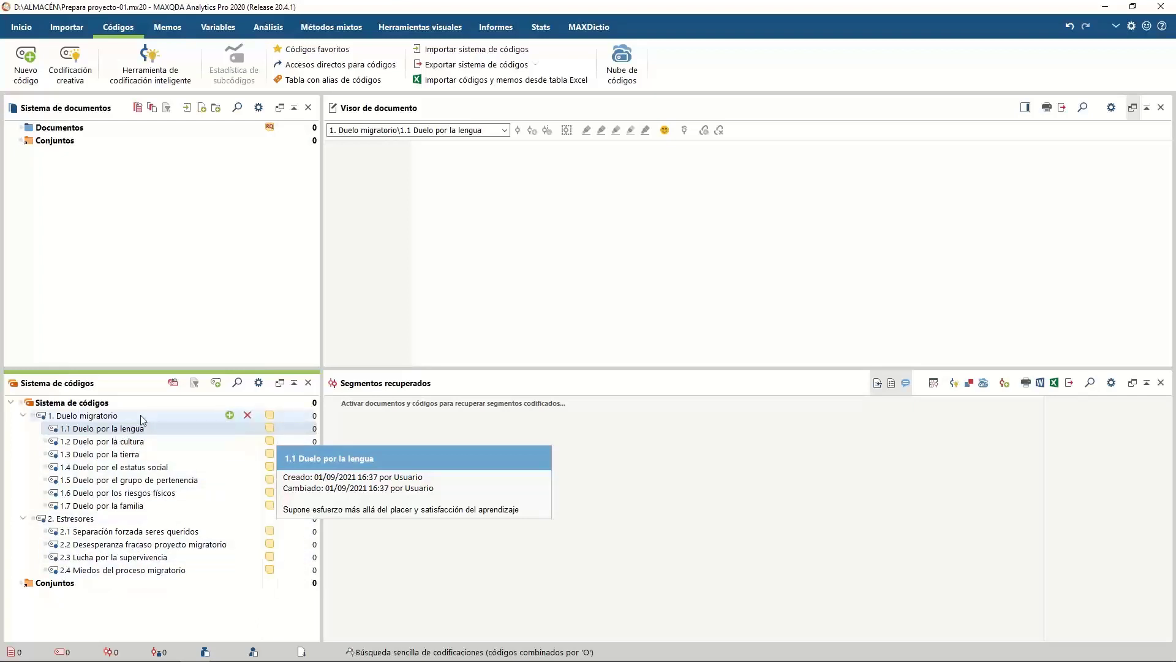
{"action": "mouse_move", "coordinate": [141, 415]}
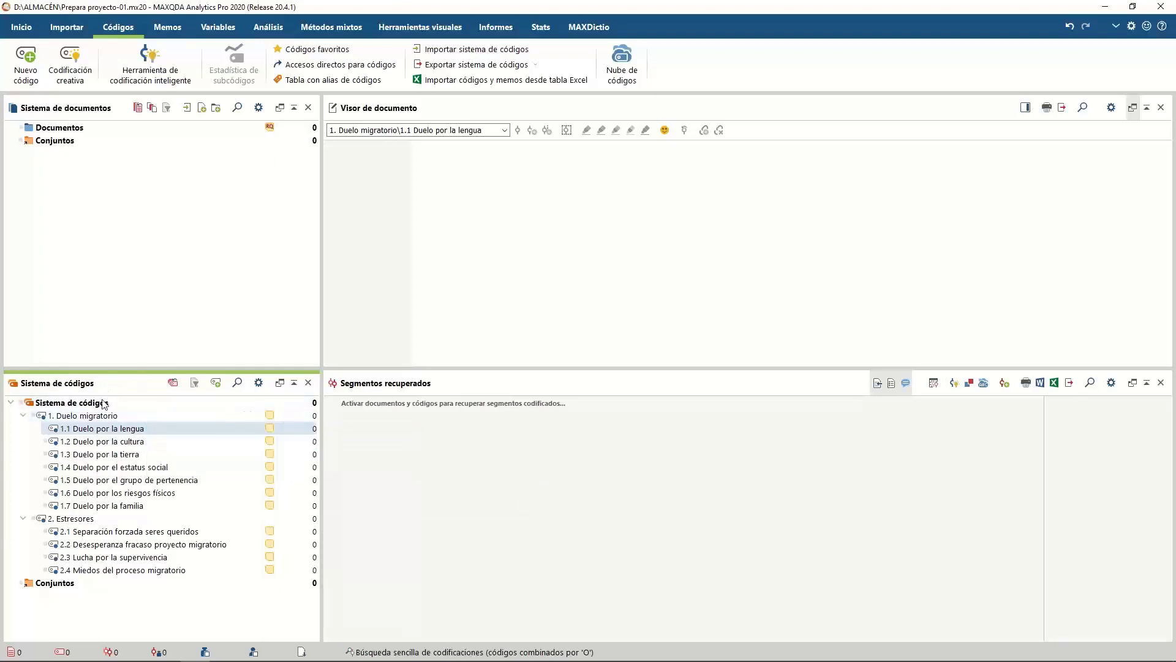
{"action": "mouse_move", "coordinate": [193, 544]}
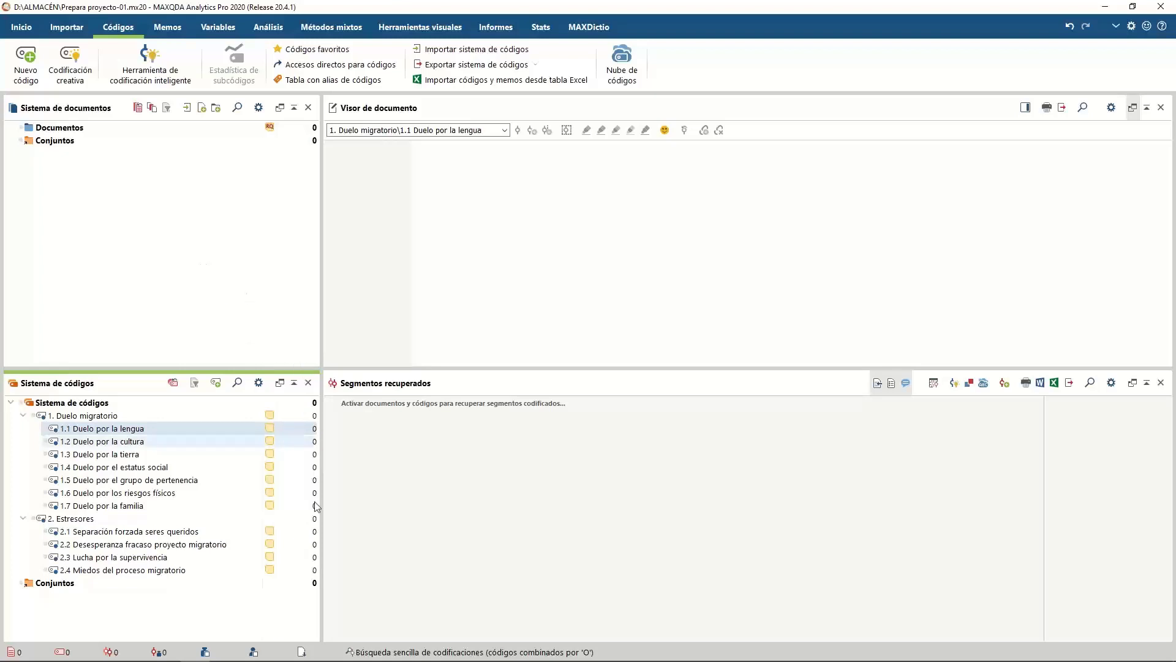
Step: Switch to File Explorer and open the Datos grupo focal folder inside - DATOS CUALITATIVOS MAXQDA
{"action": "mouse_move", "coordinate": [343, 661]}
{"action": "left_click", "coordinate": [105, 649]}
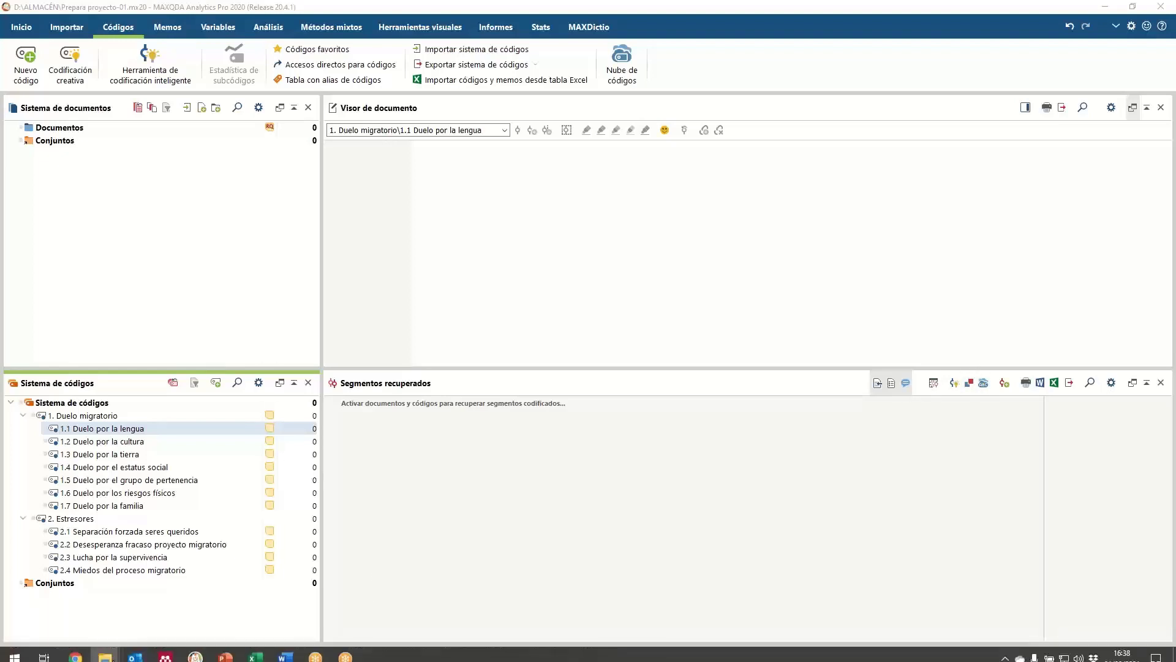
{"action": "mouse_move", "coordinate": [107, 653]}
{"action": "left_click", "coordinate": [91, 617]}
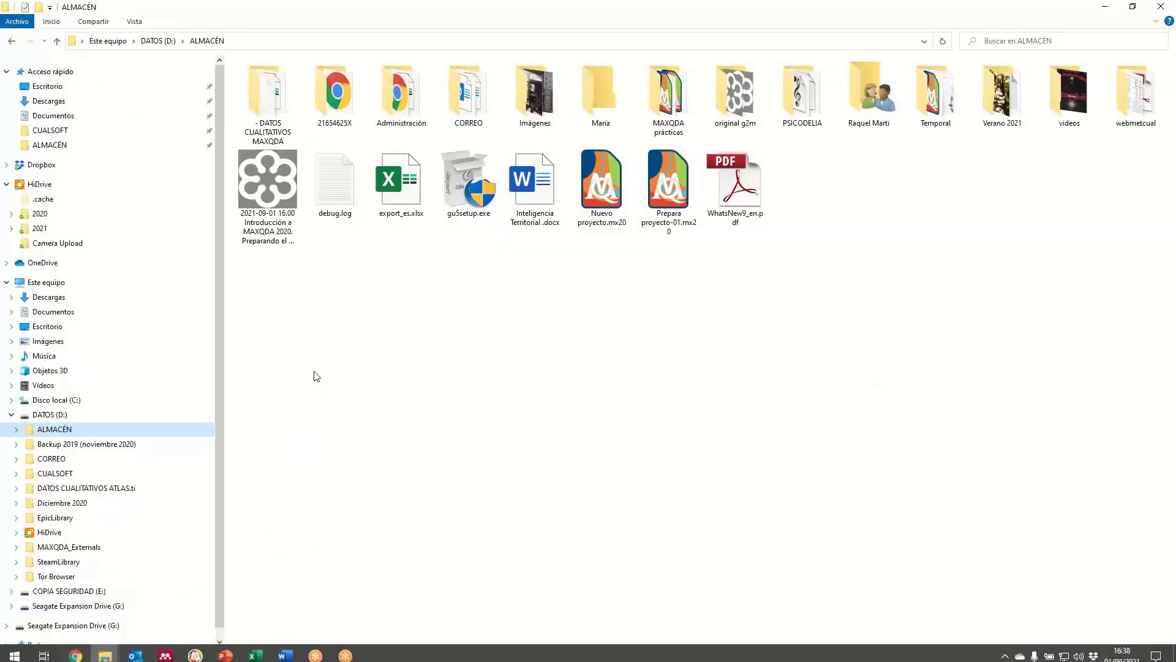
{"action": "double_click", "coordinate": [263, 92]}
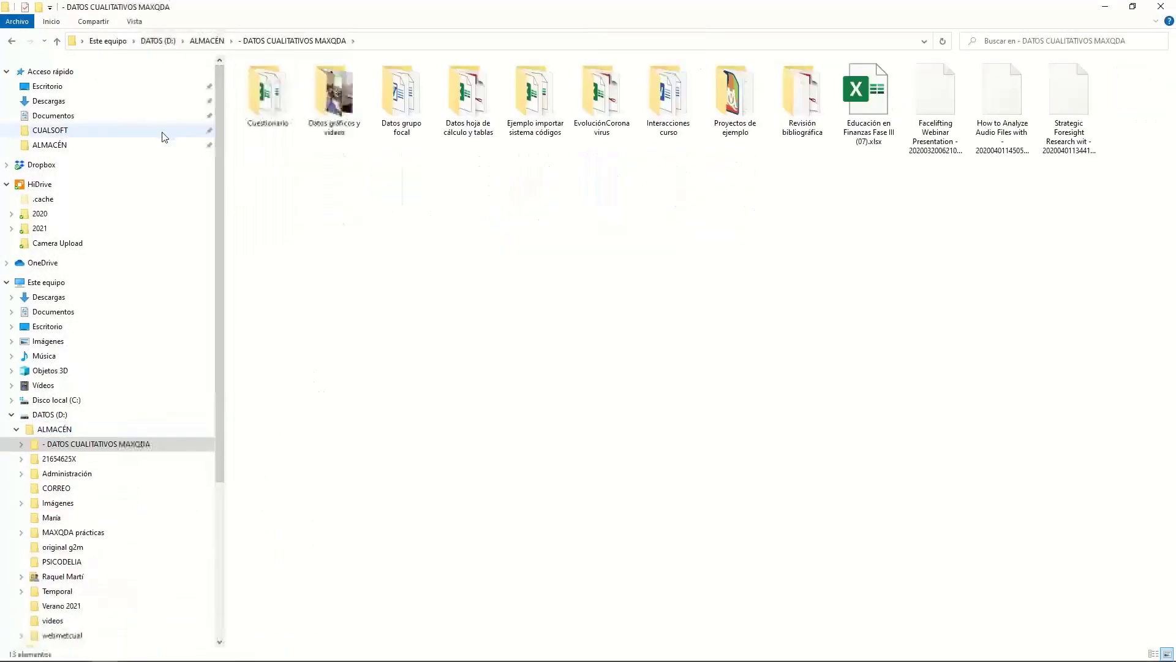
{"action": "double_click", "coordinate": [397, 136]}
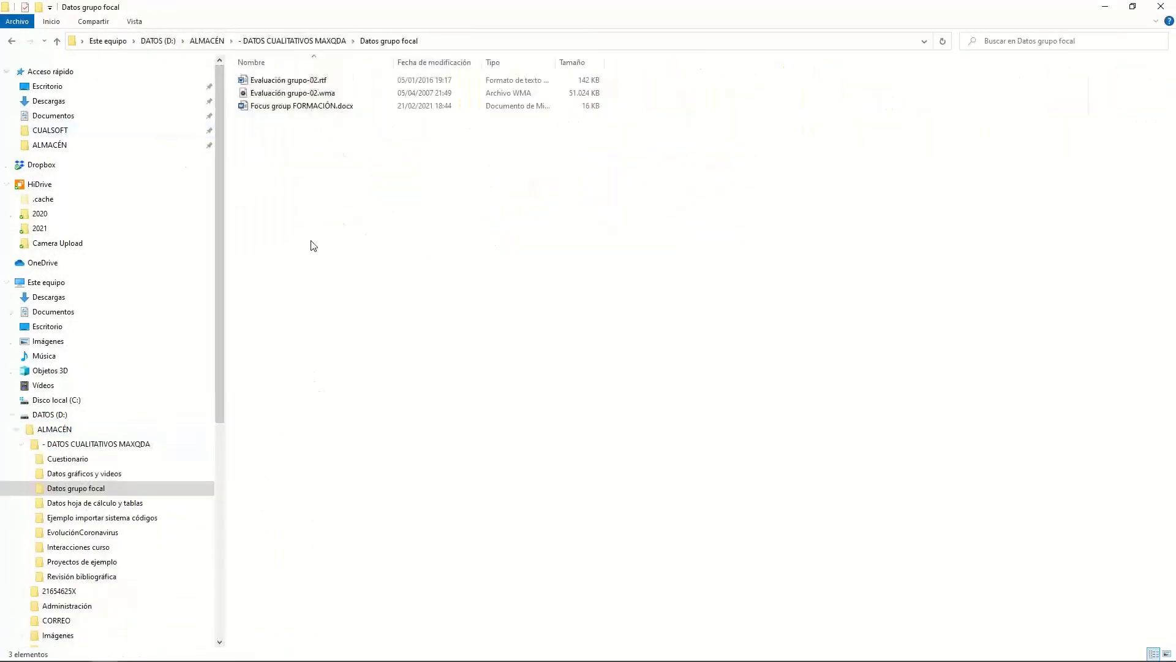
Step: Open Focus group FORMACIÓN.docx in Word, read through how the speakers' turns are transcribed, and move the window aside
{"action": "left_click", "coordinate": [284, 111]}
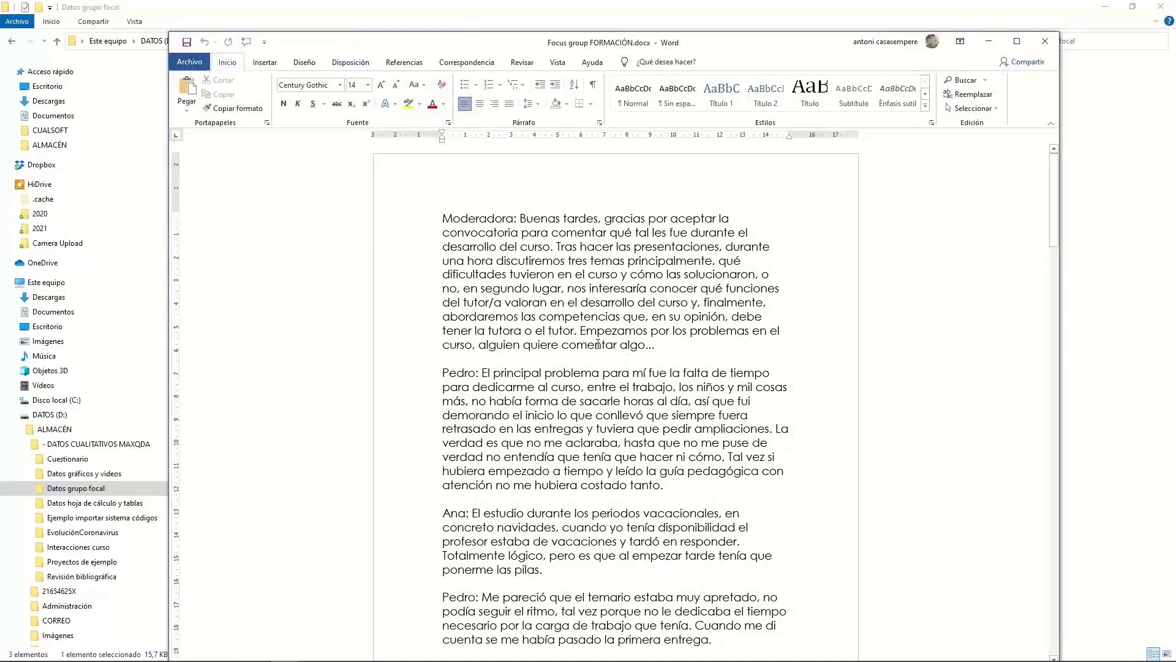
{"action": "scroll", "coordinate": [598, 343], "scroll_direction": "down", "scroll_amount": 5}
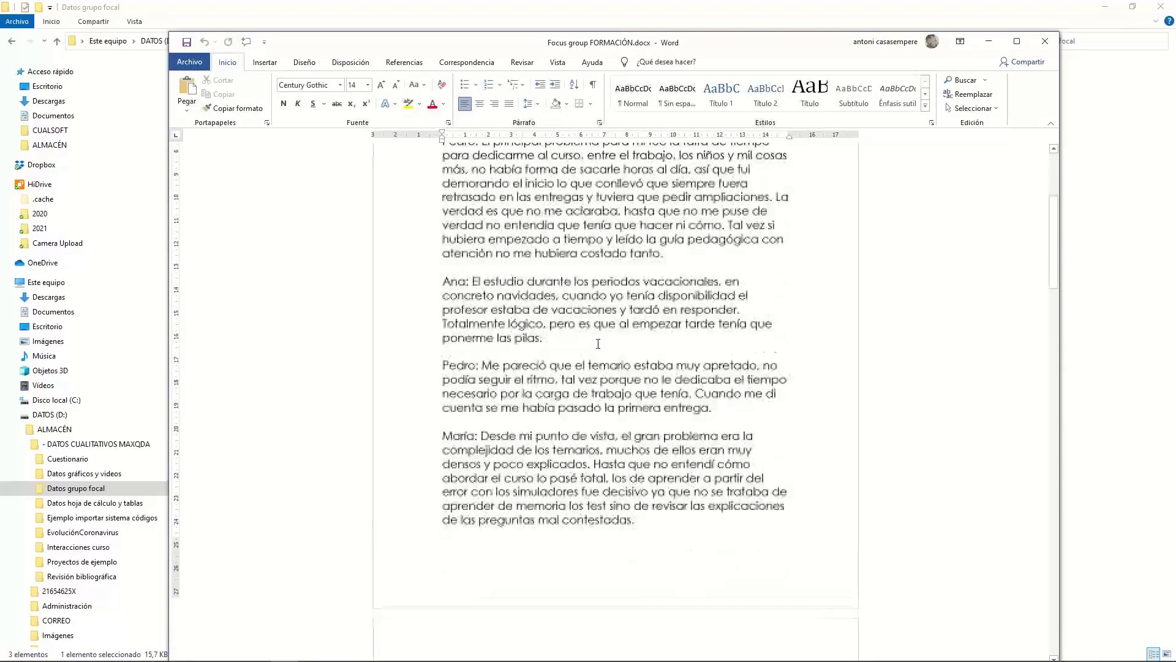
{"action": "scroll", "coordinate": [598, 343], "scroll_direction": "down", "scroll_amount": 10}
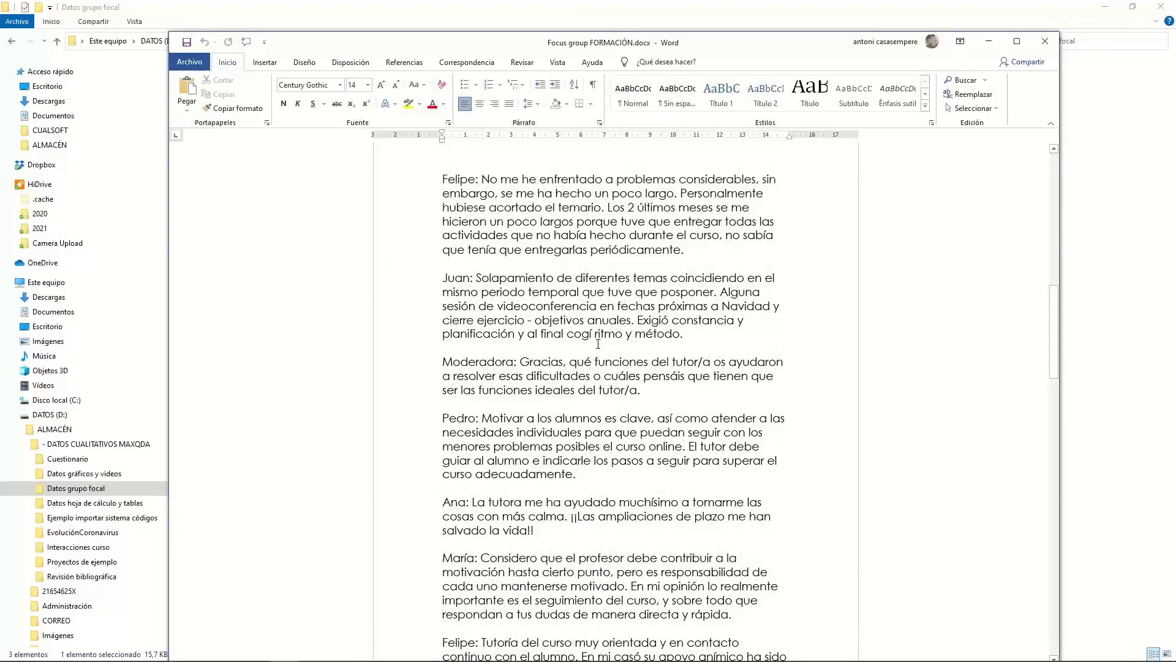
{"action": "scroll", "coordinate": [598, 344], "scroll_direction": "down", "scroll_amount": 4}
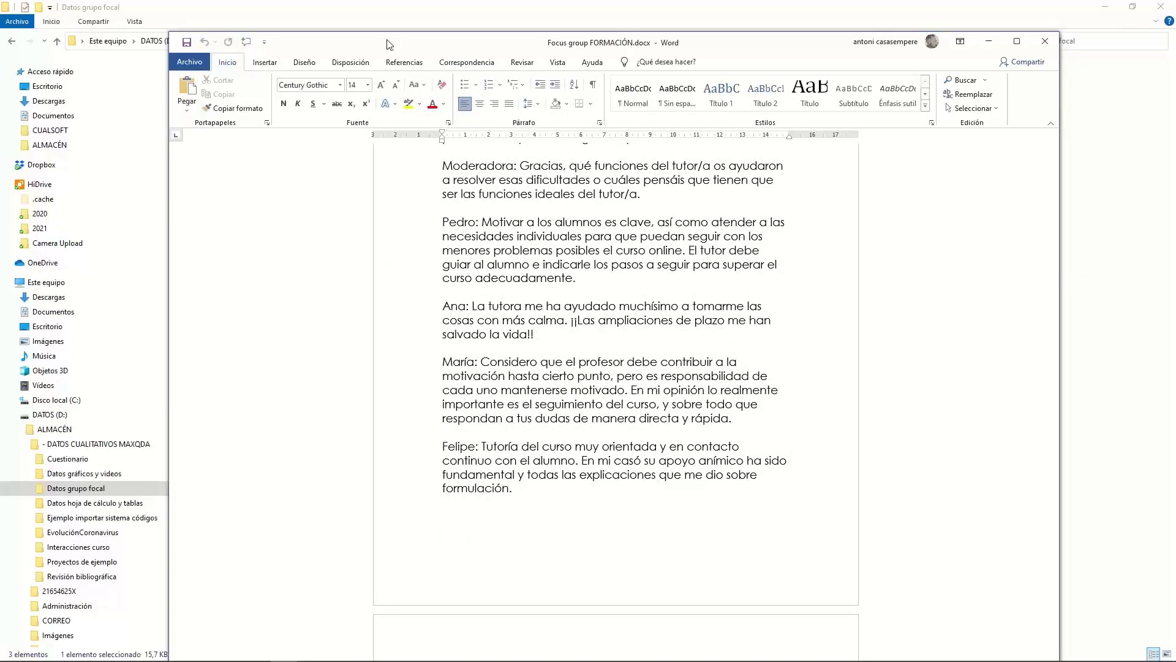
{"action": "left_click_drag", "start_coordinate": [389, 44], "coordinate": [1175, 142]}
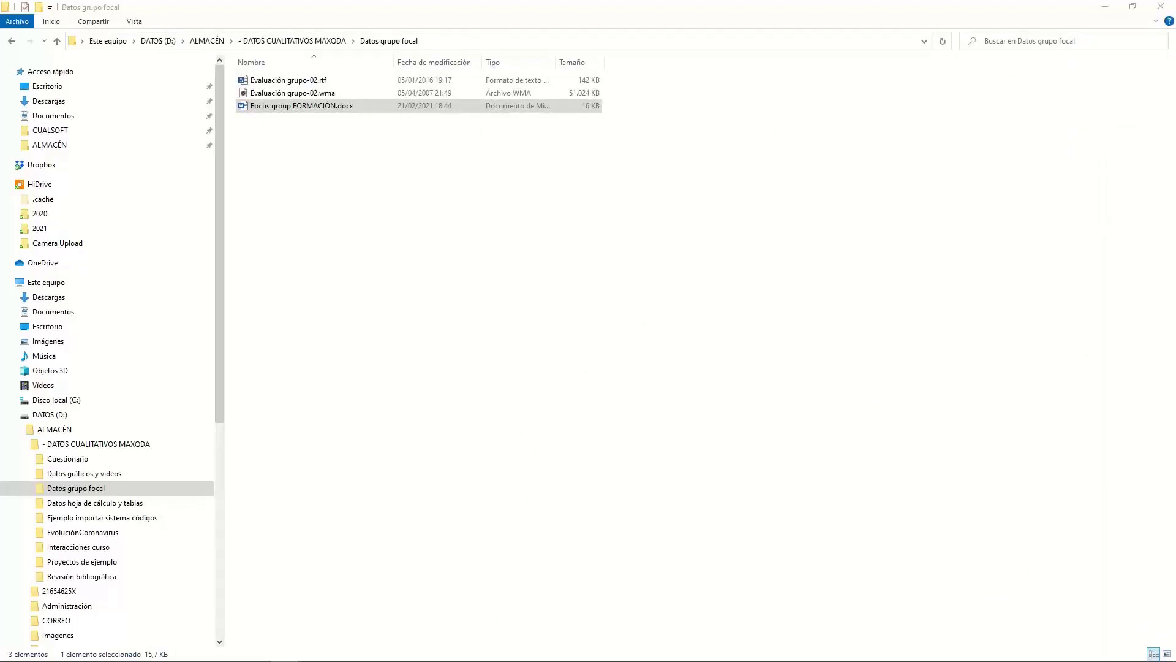
Step: Switch back to MAXQDA and import the audio Evaluación grupo-02.wma from Datos grupo focal without an existing transcript, overwriting the external copy
{"action": "mouse_move", "coordinate": [277, 660]}
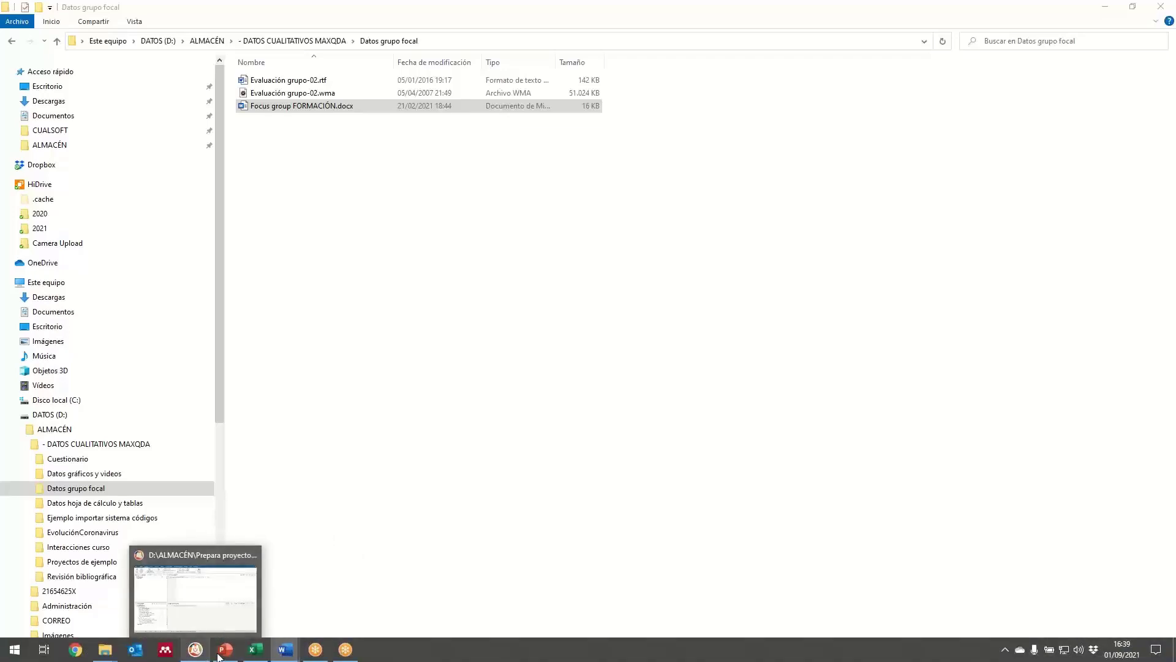
{"action": "left_click", "coordinate": [195, 649]}
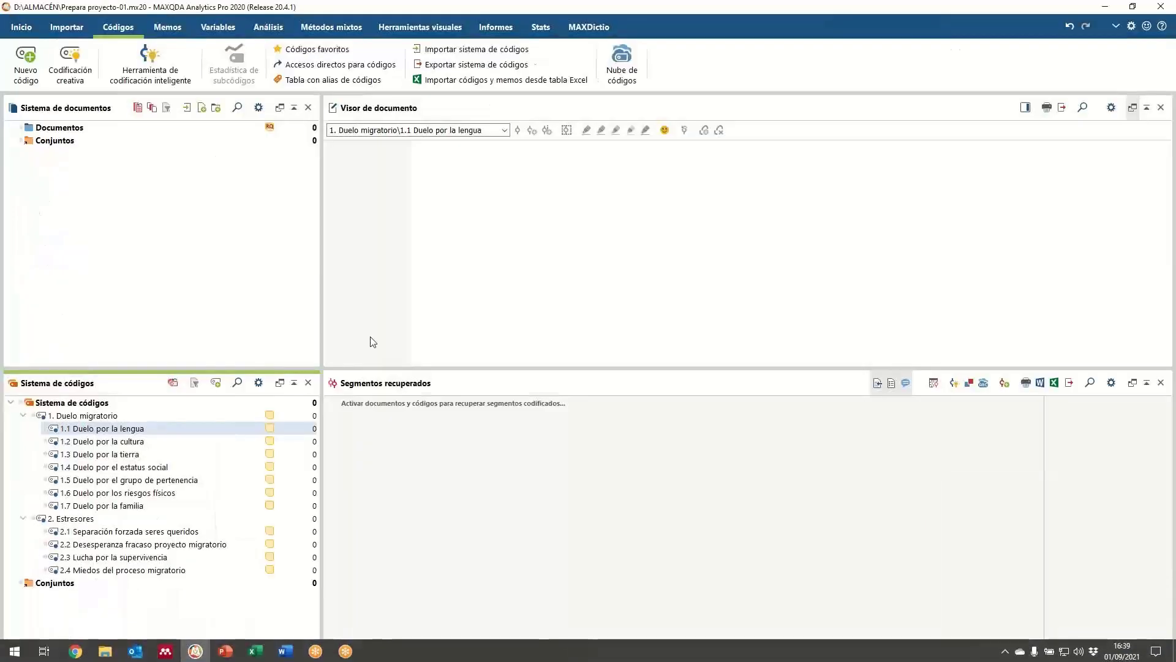
{"action": "left_click", "coordinate": [74, 29]}
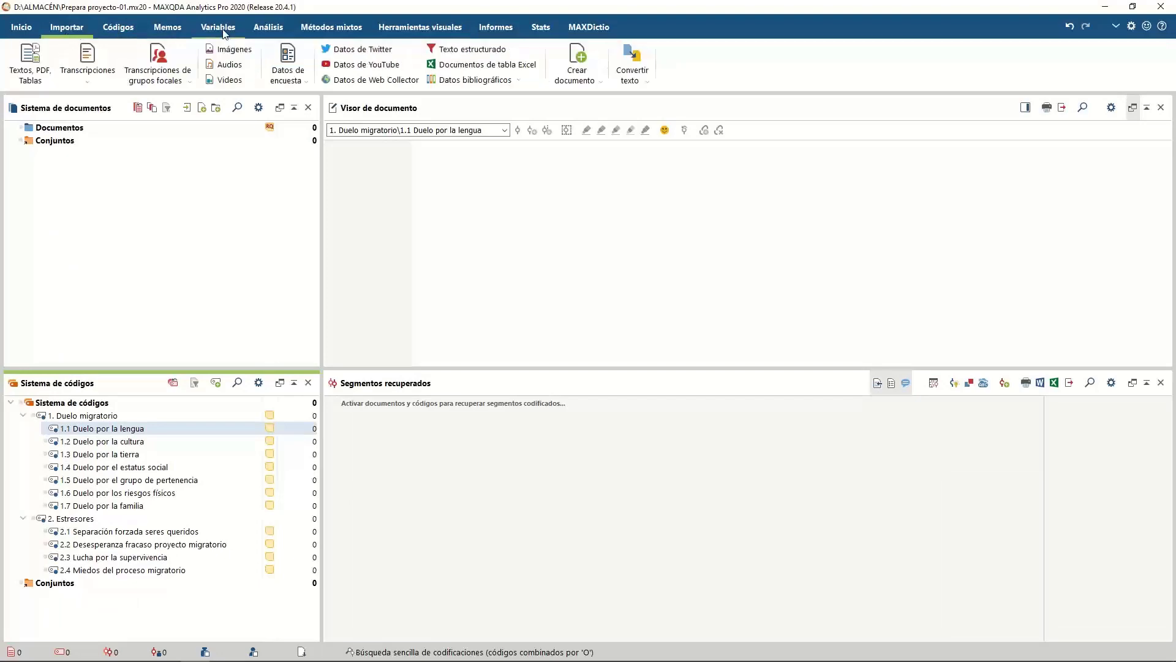
{"action": "left_click", "coordinate": [238, 66]}
{"action": "left_click", "coordinate": [90, 346]}
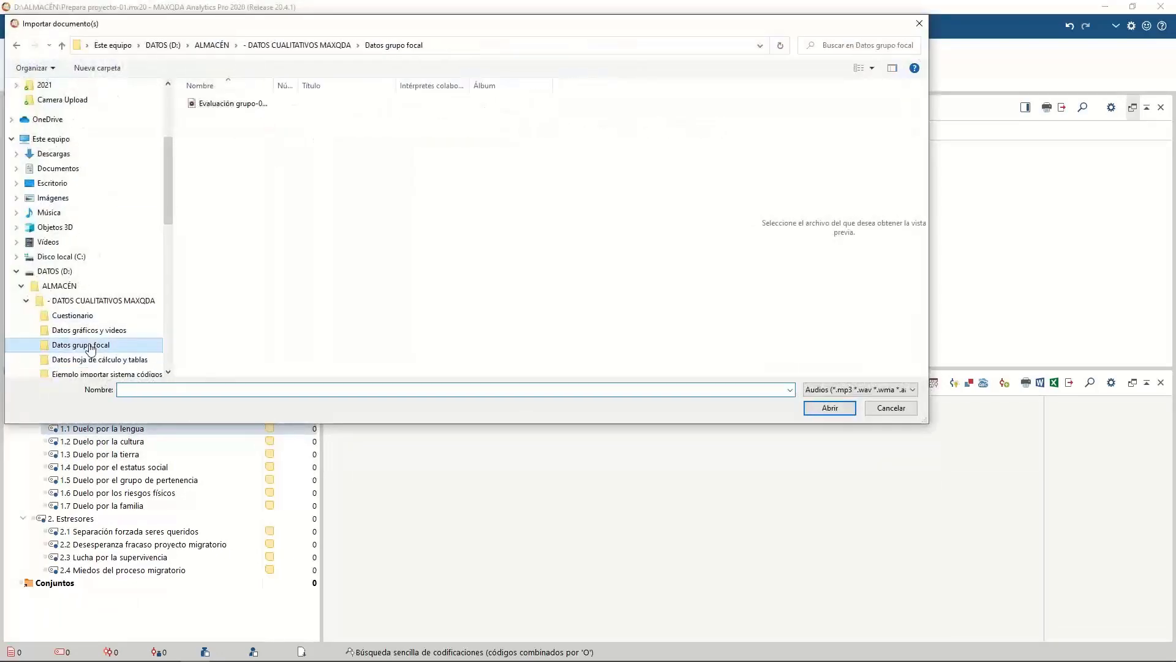
{"action": "double_click", "coordinate": [240, 104]}
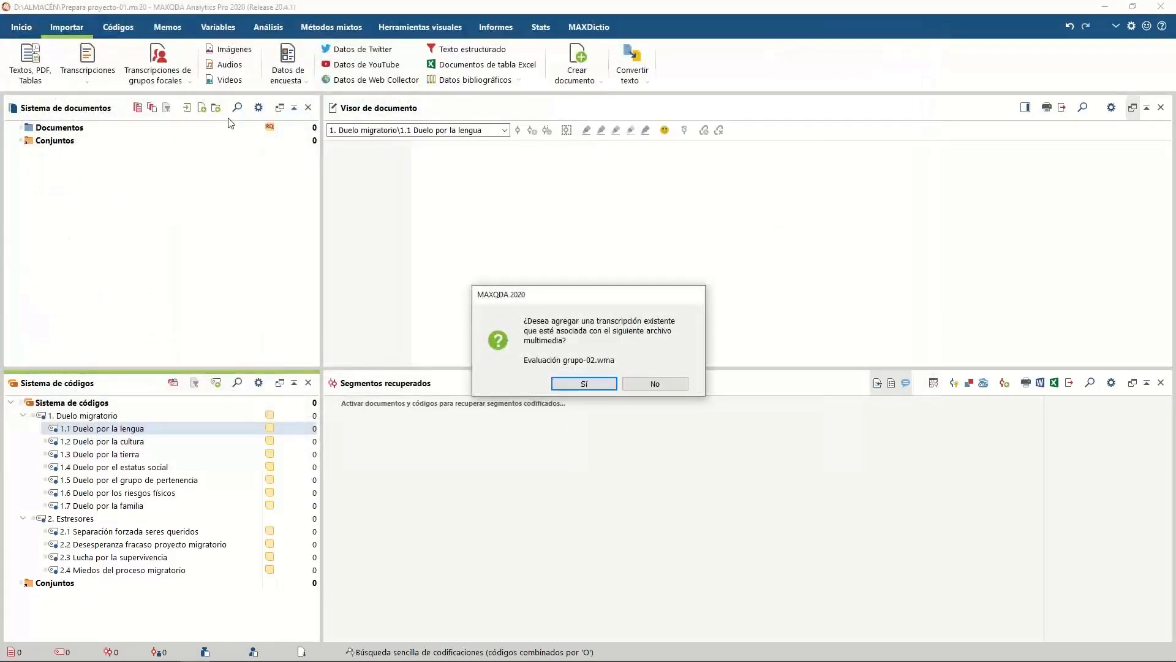
{"action": "left_click", "coordinate": [612, 383]}
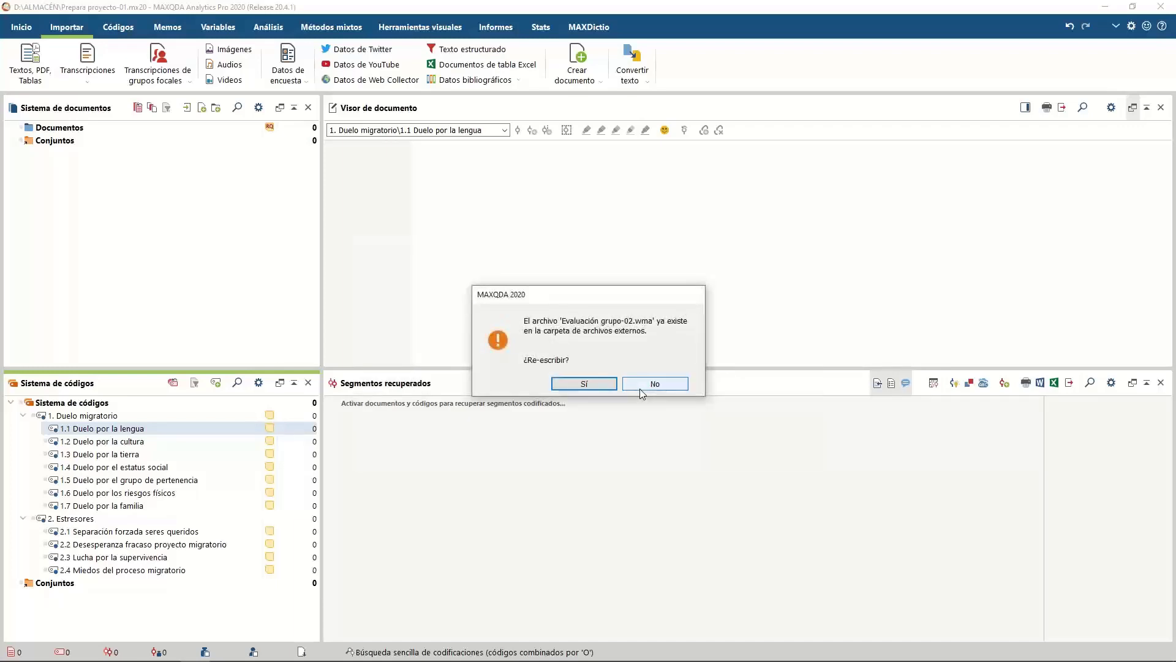
{"action": "left_click", "coordinate": [610, 388]}
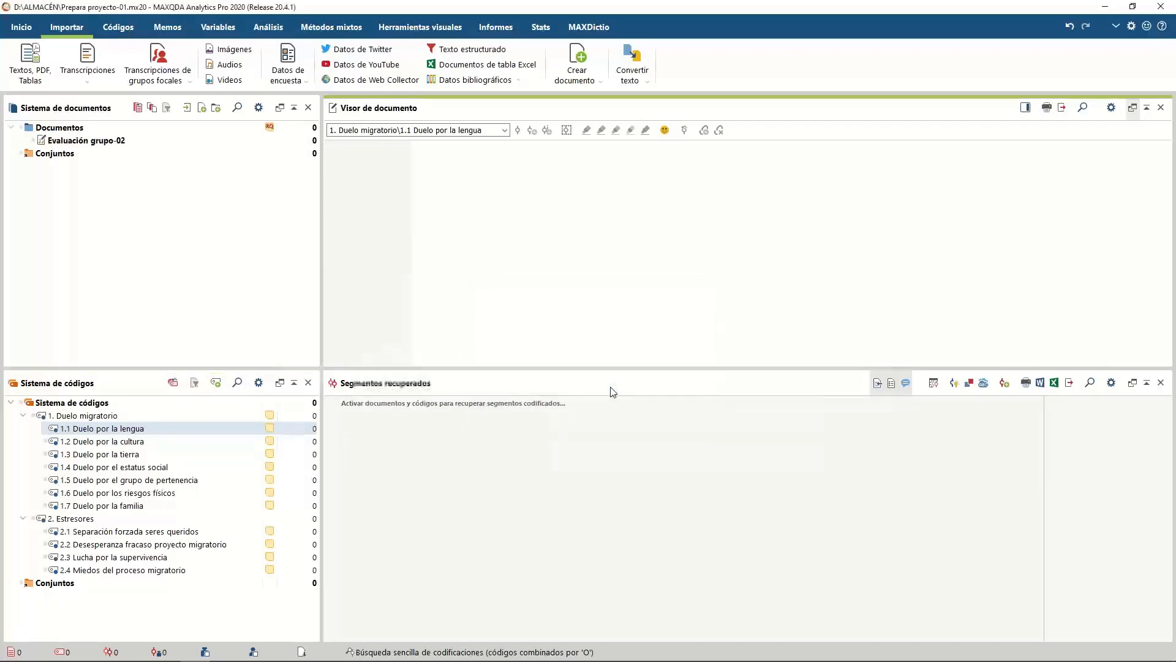
Step: Play the start of the Evaluación grupo-02 audio, jump ahead to about 0:32:57, listen briefly and pause
{"action": "mouse_move", "coordinate": [520, 259]}
{"action": "left_mouse_down"}
{"action": "mouse_move", "coordinate": [529, 246]}
{"action": "mouse_move", "coordinate": [536, 258]}
{"action": "left_mouse_up"}
{"action": "left_click", "coordinate": [478, 272]}
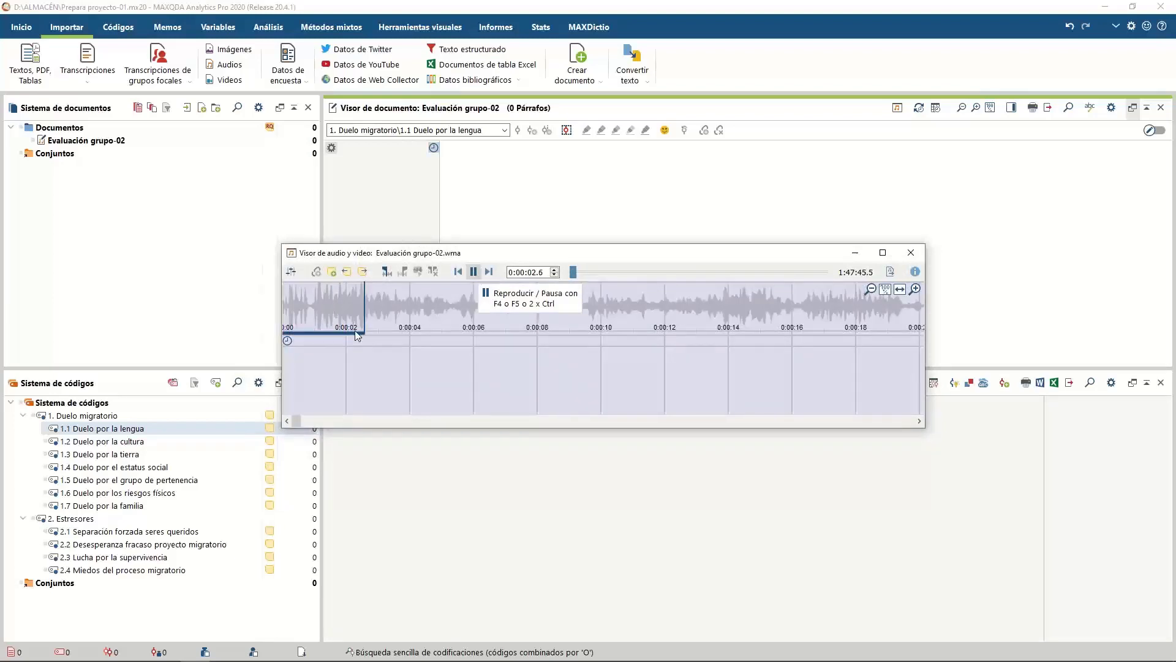
{"action": "left_click_drag", "start_coordinate": [574, 273], "coordinate": [653, 279]}
{"action": "left_click", "coordinate": [473, 272]}
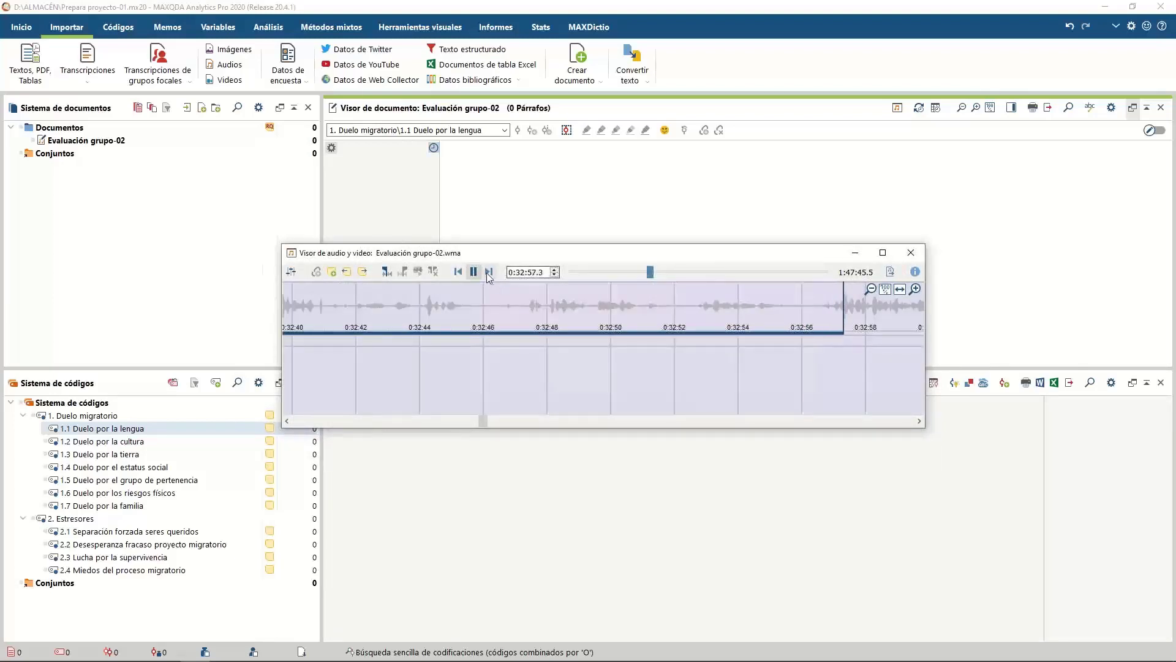
{"action": "left_click", "coordinate": [474, 271]}
Step: Start transcription mode for the audio file of the Evaluación grupo-02 document
{"action": "left_click", "coordinate": [103, 146]}
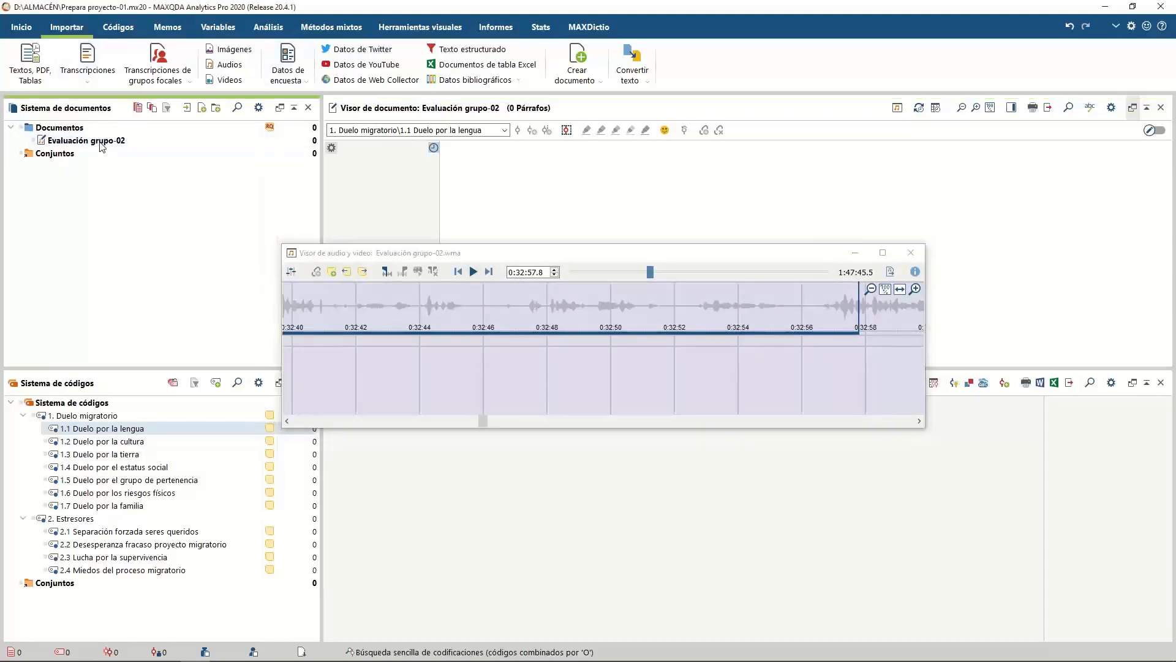
{"action": "right_click", "coordinate": [102, 146]}
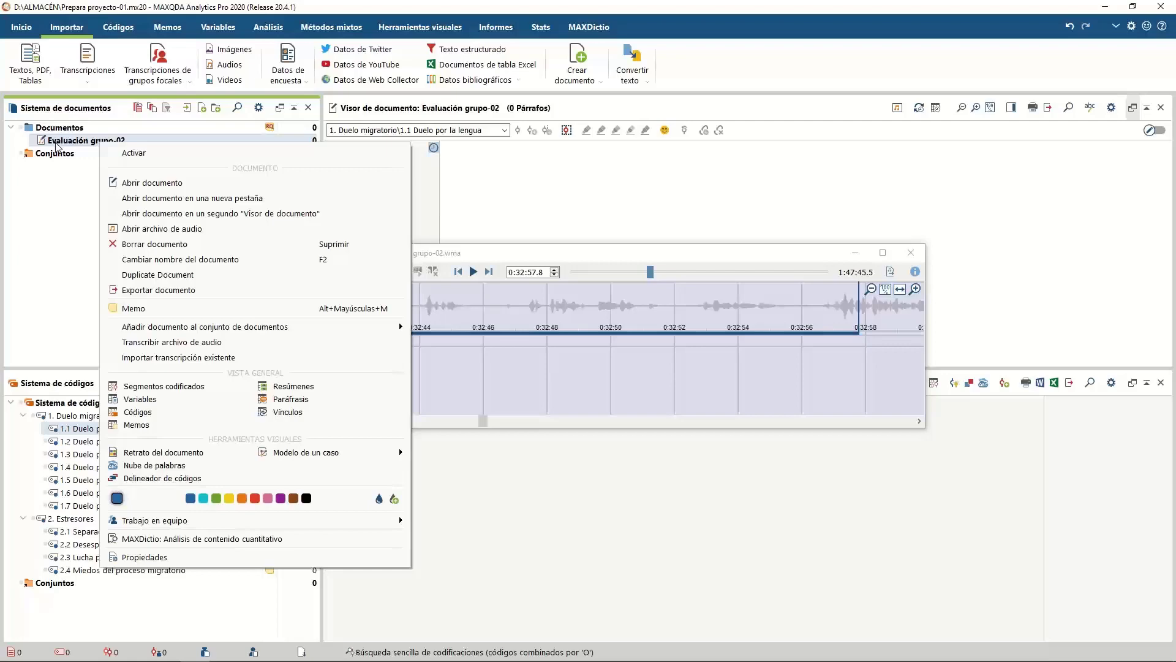
{"action": "left_click", "coordinate": [219, 342]}
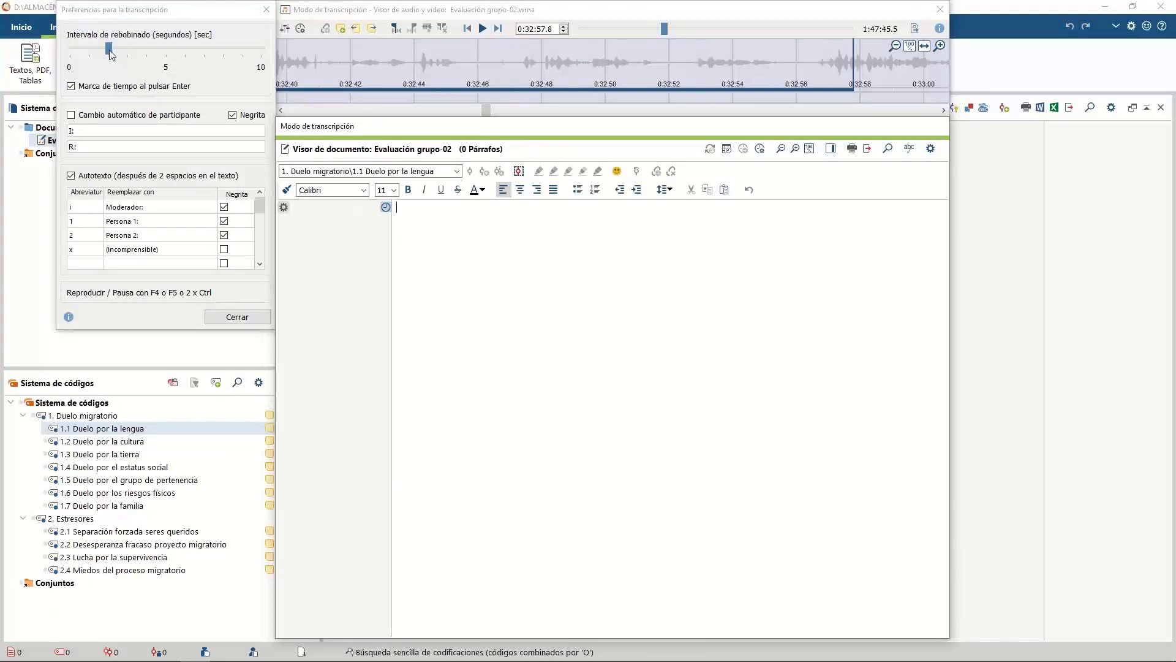
Step: Play and pause the audio repeatedly in transcription mode to try out the rewind interval
{"action": "left_click", "coordinate": [483, 29]}
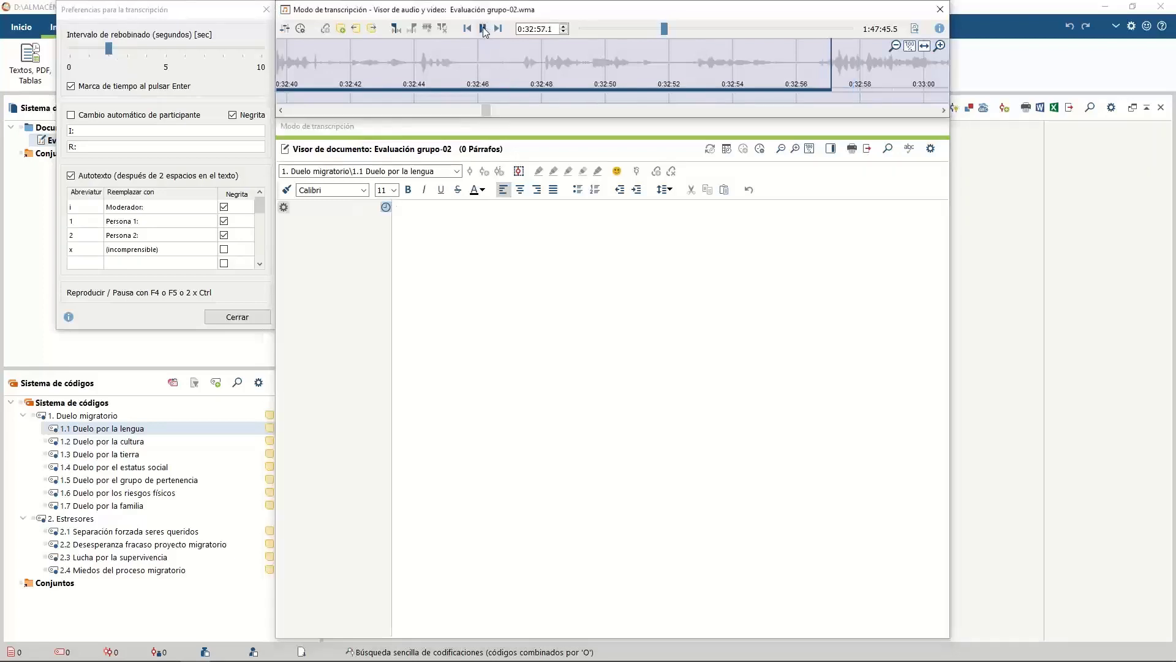
{"action": "left_click", "coordinate": [484, 30]}
{"action": "left_click", "coordinate": [483, 30]}
{"action": "left_click", "coordinate": [483, 30]}
Step: Insert a new line with a timestamp in the empty Evaluación grupo-02 transcript at audio position 0:32:57.7
{"action": "left_click", "coordinate": [536, 251]}
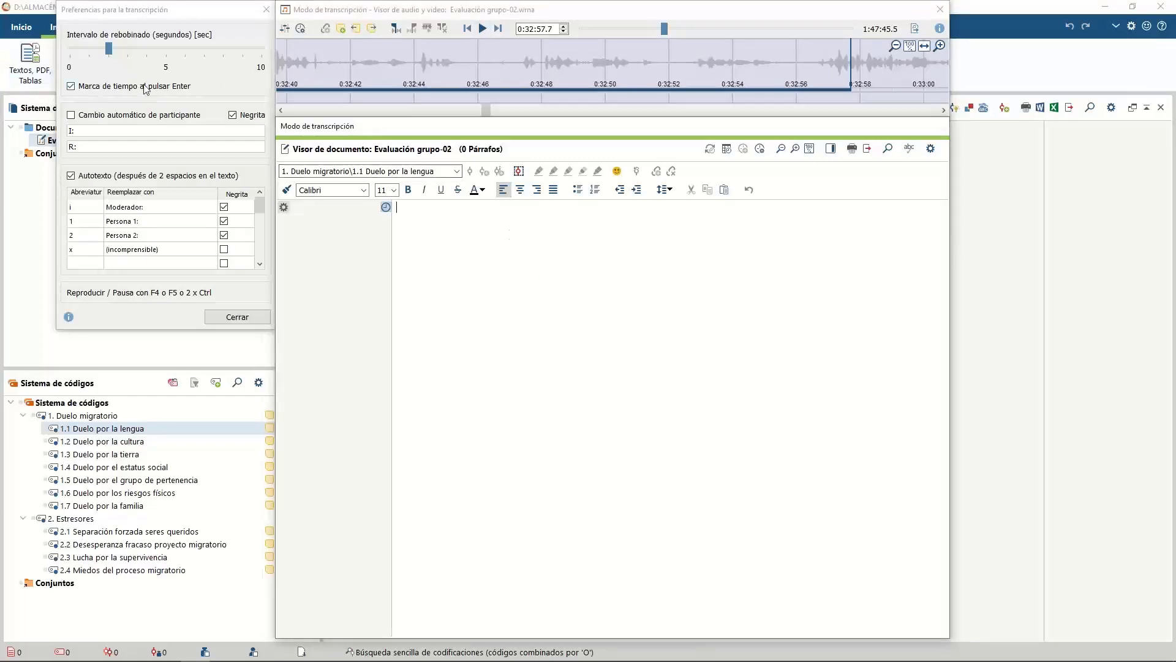
{"action": "key", "text": "Return"}
{"action": "mouse_move", "coordinate": [384, 233]}
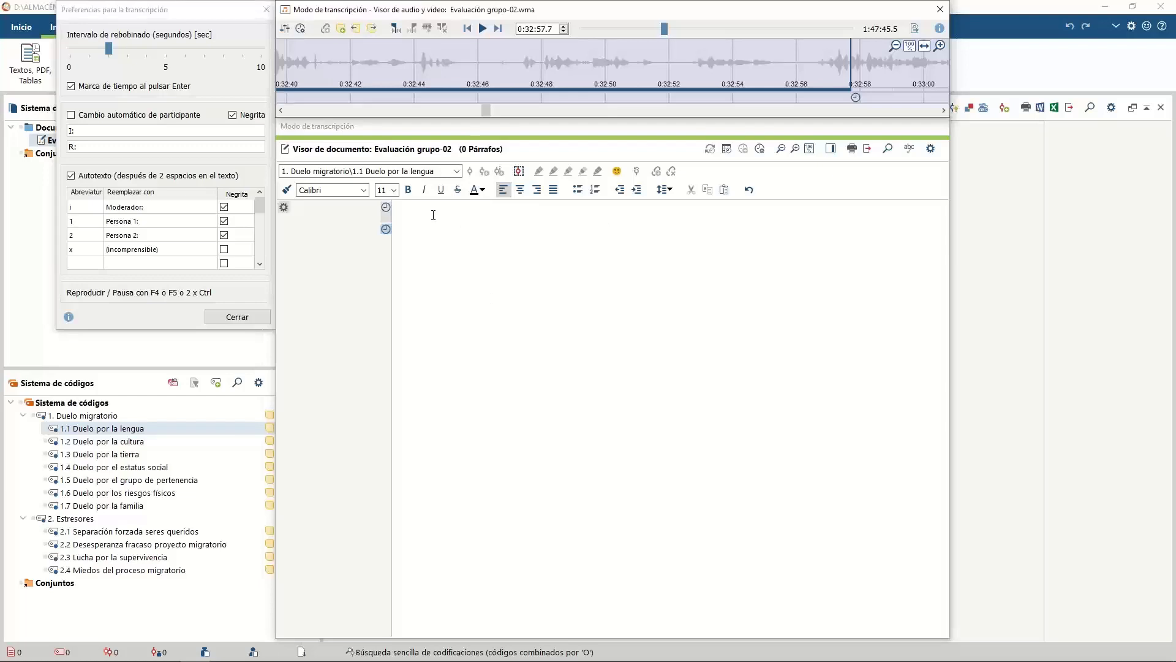
Step: Set the speaker labels to "Entrevistador:" and the participant's first name in the transcription preferences, and enable automatic speaker change
{"action": "left_click", "coordinate": [70, 131]}
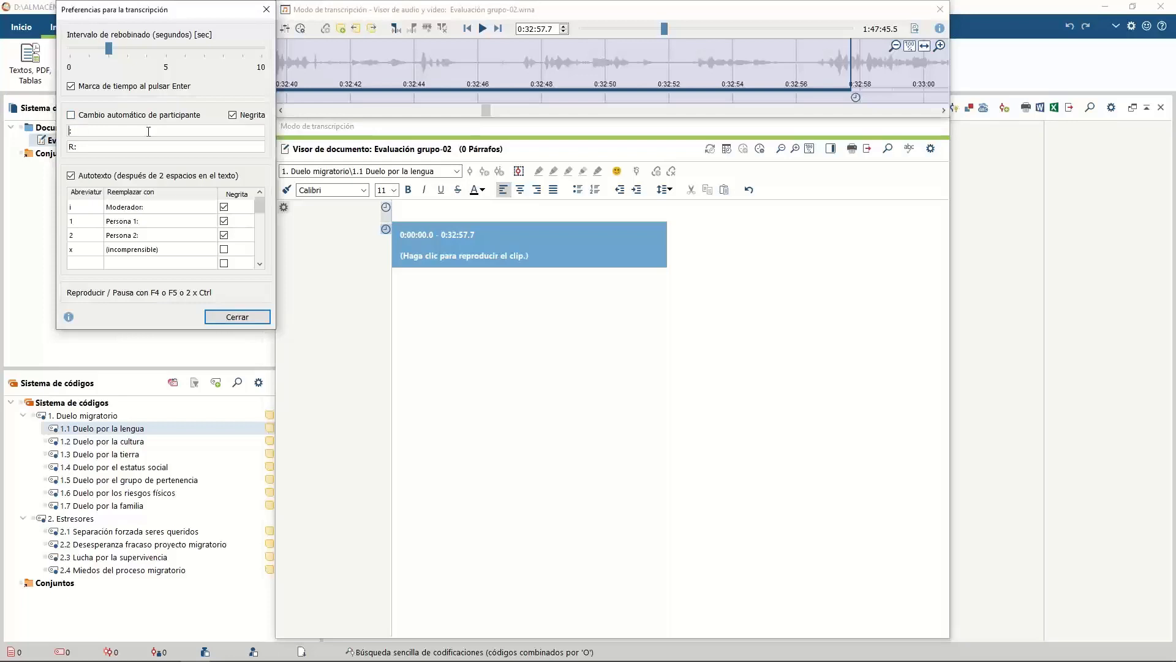
{"action": "type", "text": "en"}
{"action": "key", "text": "BackSpace"}
{"action": "key", "text": "BackSpace"}
{"action": "type", "text": "Entrevistador"}
{"action": "left_click", "coordinate": [199, 150]}
{"action": "type", "text": "Raque"}
{"action": "left_click", "coordinate": [71, 116]}
Step: Add five paragraphs to the Evaluación grupo-02 transcript with the two automatic speaker labels alternating, starting with "Entrevistador:"
{"action": "left_click", "coordinate": [472, 236]}
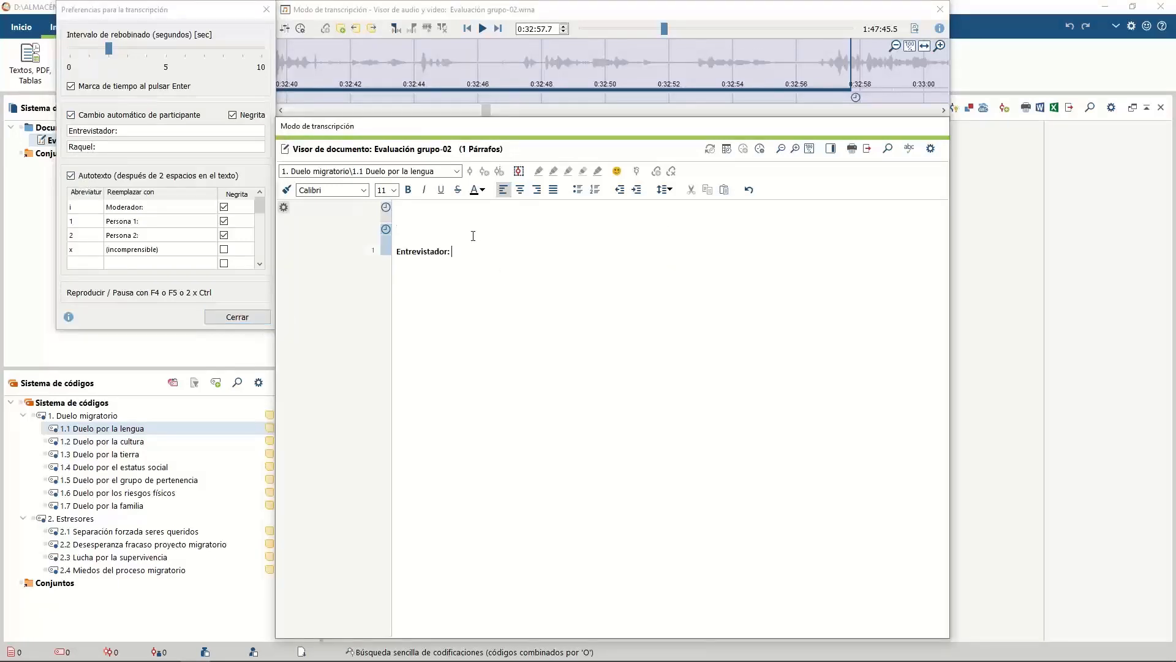
{"action": "key", "text": "Return"}
{"action": "key", "text": "Return"}
{"action": "key", "text": "Return"}
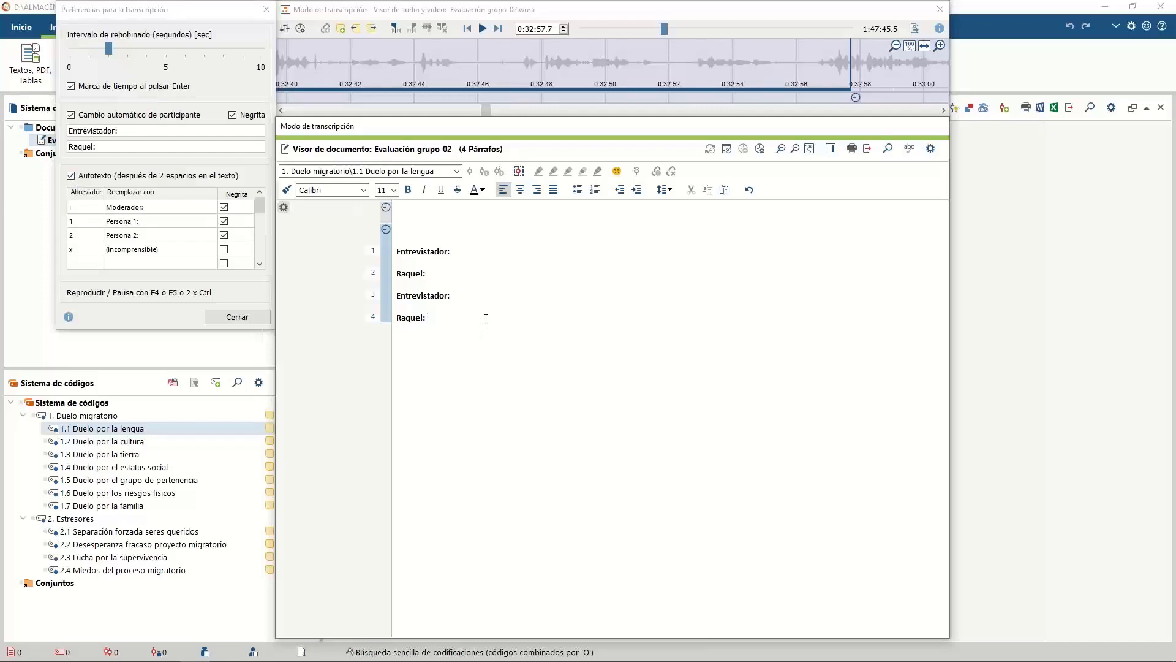
{"action": "key", "text": "Return"}
Step: Disable automatic speaker change and insert "Persona 2:" and "Persona 1:" on new transcript lines through the autotext abbreviations 2 and 1
{"action": "left_click", "coordinate": [72, 116]}
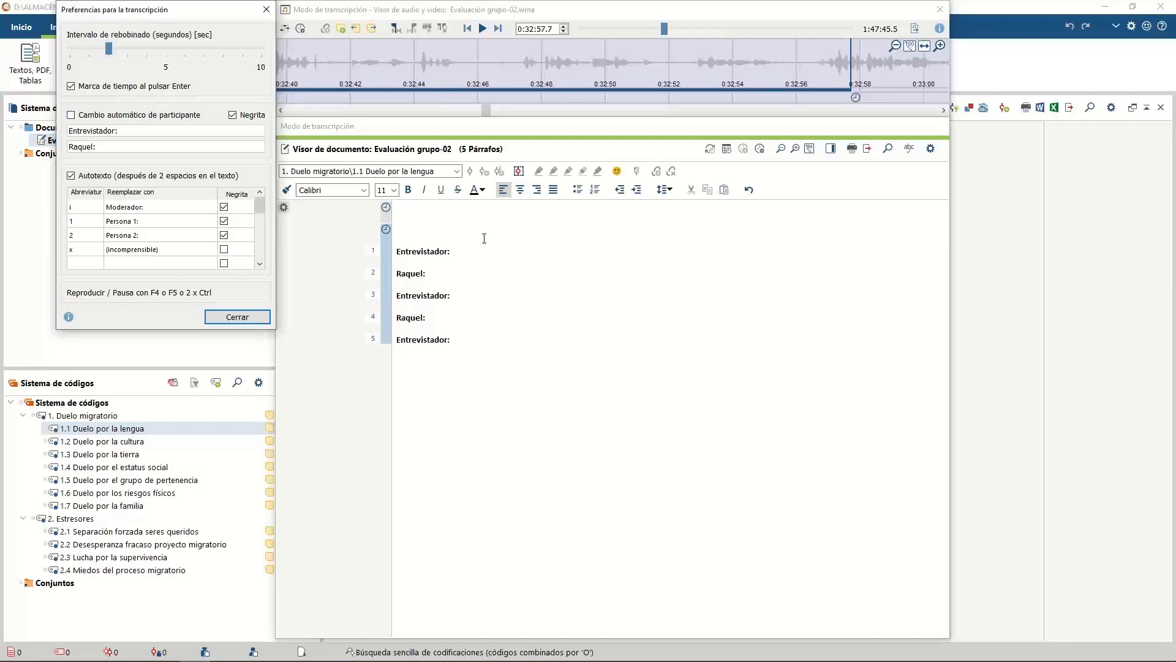
{"action": "left_click", "coordinate": [533, 372]}
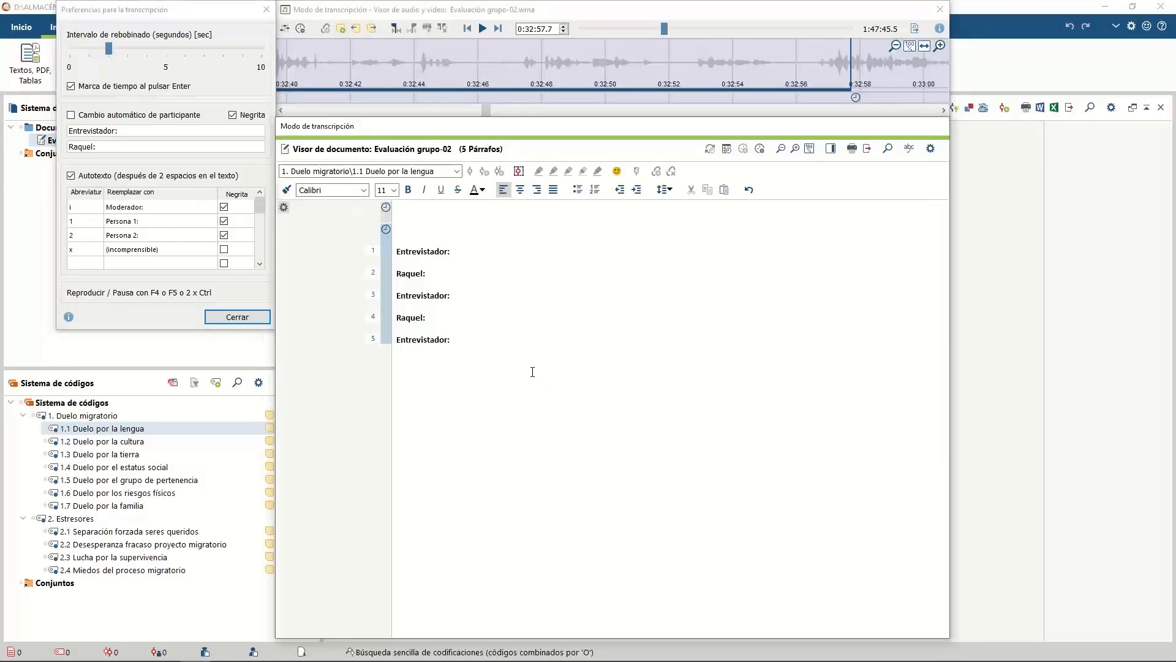
{"action": "type", "text": "2"}
{"action": "key", "text": "Return"}
{"action": "type", "text": "2  "}
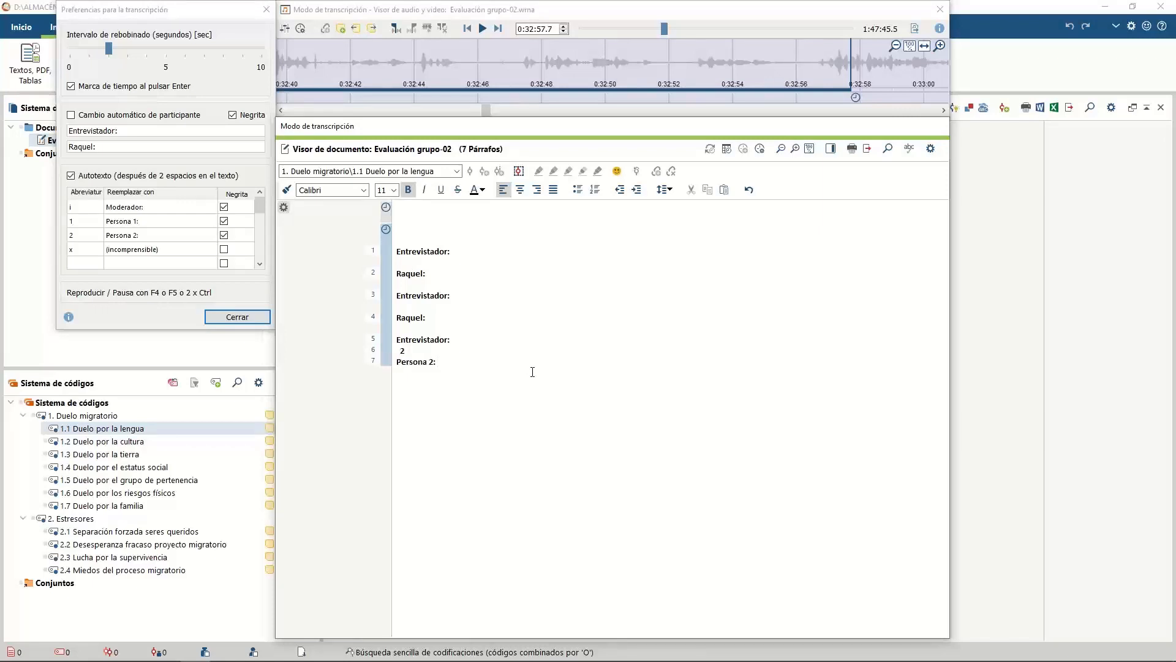
{"action": "type", "text": "1"}
{"action": "key", "text": "Return"}
{"action": "type", "text": "1"}
{"action": "key", "text": "BackSpace"}
Step: Close the transcription preferences and leave transcription mode for Evaluación grupo-02
{"action": "left_click", "coordinate": [234, 317]}
{"action": "left_click", "coordinate": [234, 318]}
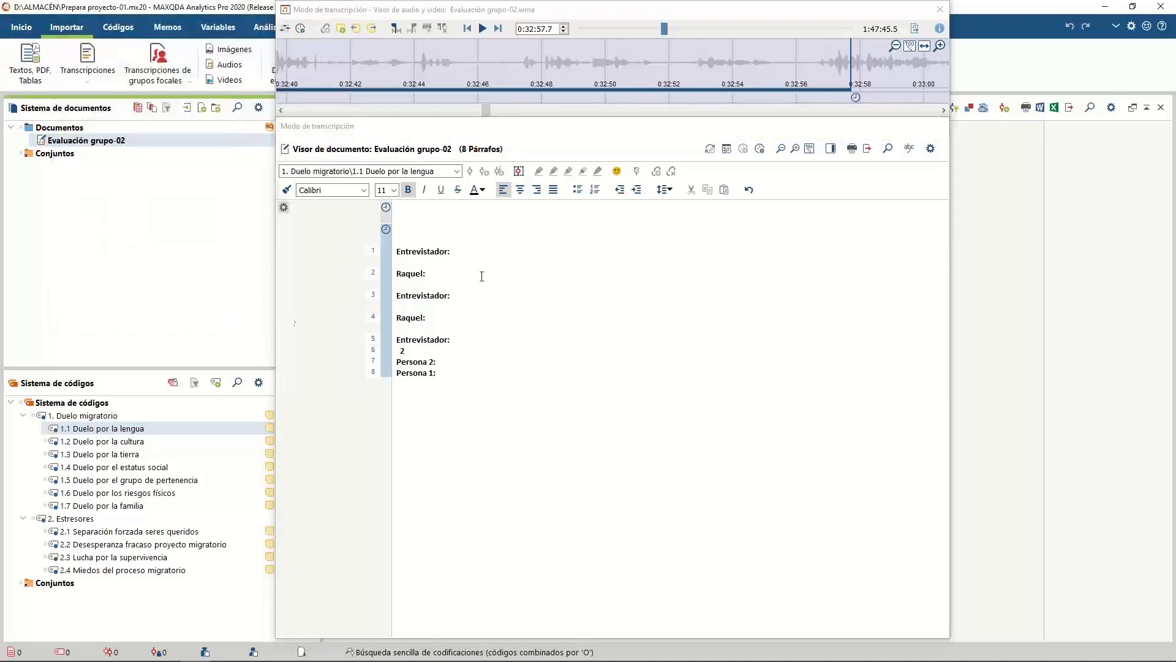
{"action": "left_click", "coordinate": [940, 9]}
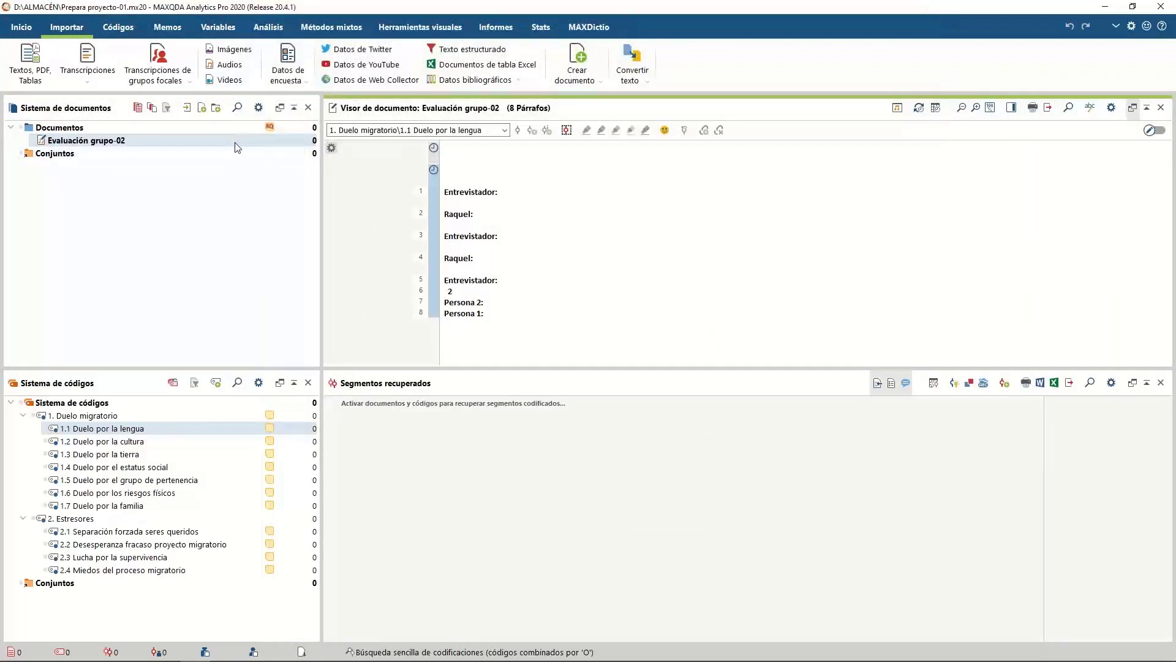
Step: Switch to Word to examine how speakers are marked in Focus group FORMACIÓN.docx, and return to MAXQDA
{"action": "left_click", "coordinate": [630, 77]}
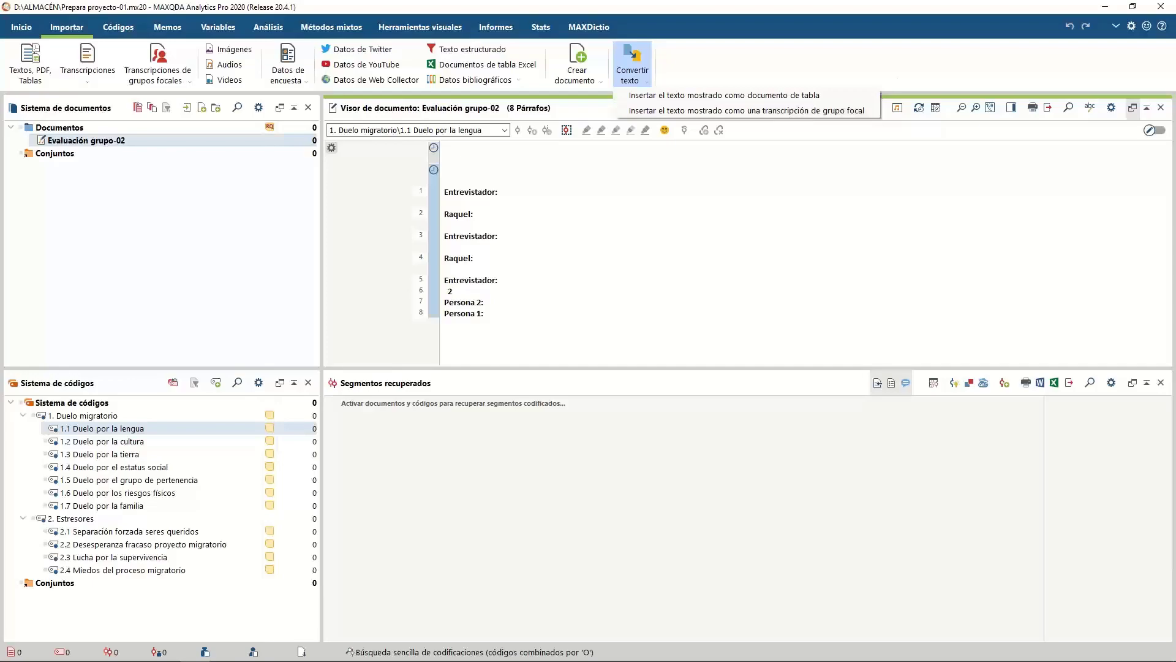
{"action": "left_click_drag", "start_coordinate": [1175, 20], "coordinate": [433, 27]}
{"action": "scroll", "coordinate": [712, 218], "scroll_direction": "down", "scroll_amount": 5}
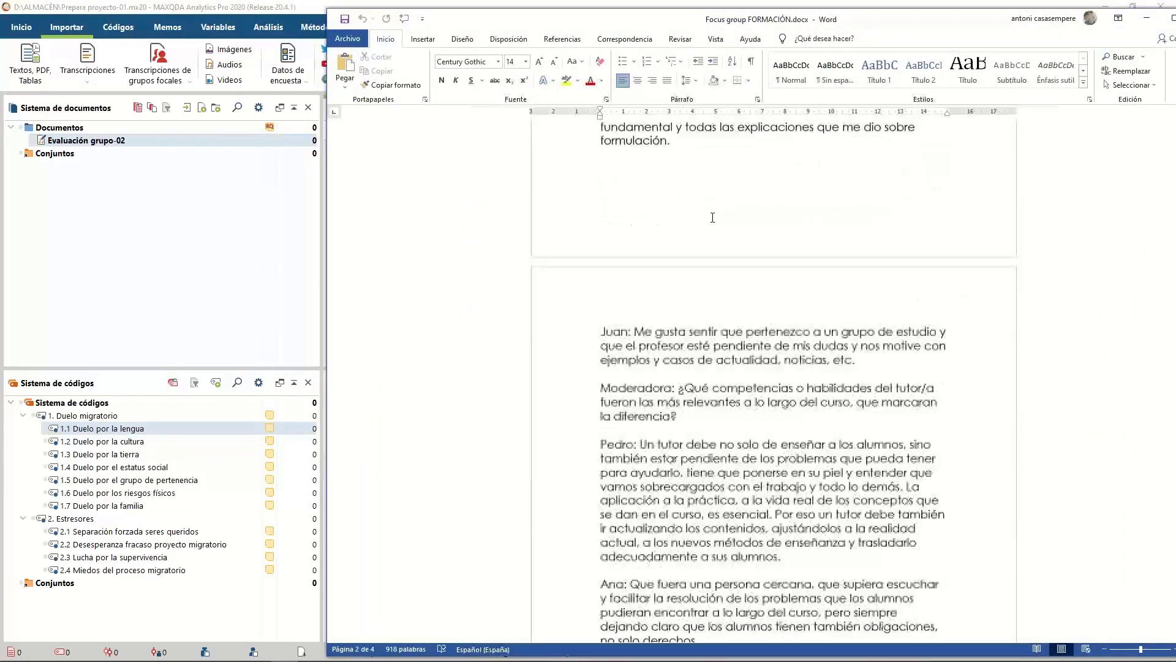
{"action": "scroll", "coordinate": [713, 218], "scroll_direction": "down", "scroll_amount": 6}
{"action": "scroll", "coordinate": [713, 217], "scroll_direction": "up", "scroll_amount": 12}
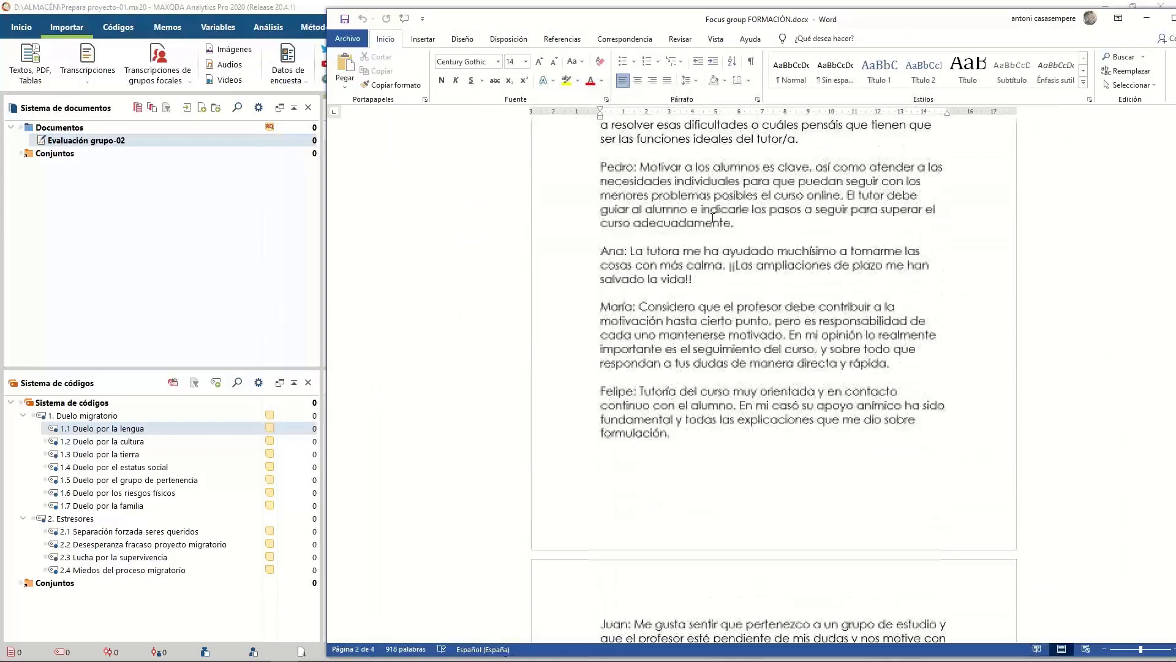
{"action": "scroll", "coordinate": [712, 218], "scroll_direction": "up", "scroll_amount": 5}
{"action": "left_click_drag", "start_coordinate": [968, 23], "coordinate": [901, 19]}
{"action": "left_click", "coordinate": [1135, 14]}
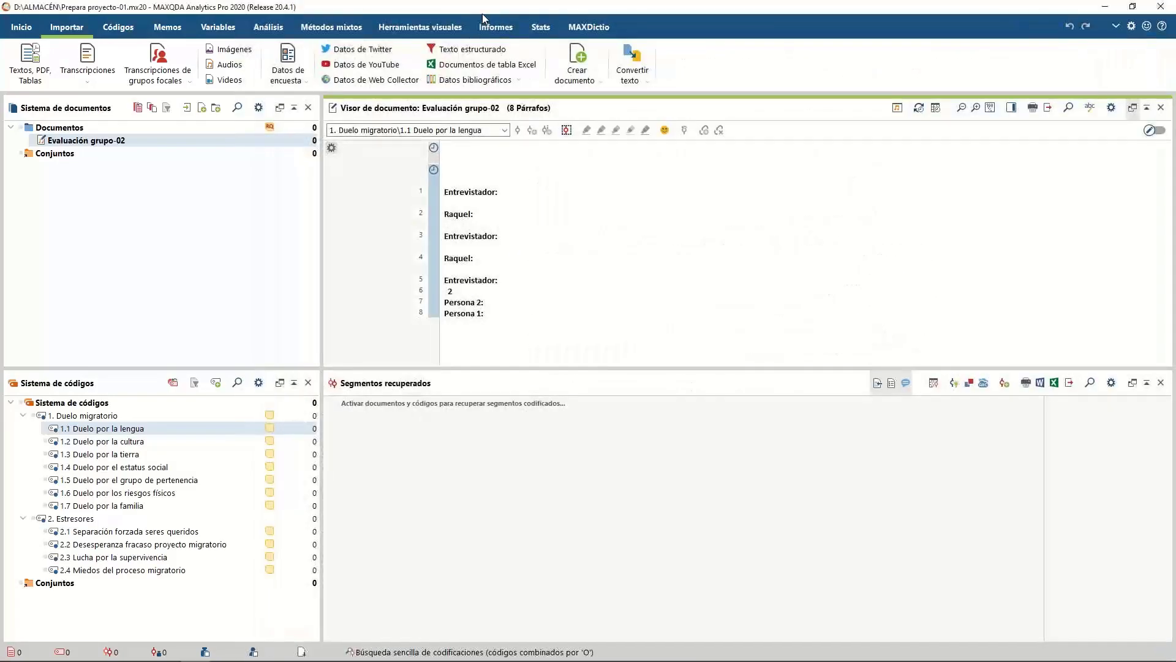
Step: Import Focus group FORMACIÓN.docx from the Datos grupo focal folder as a focus group transcript without timestamps
{"action": "left_click", "coordinate": [179, 86]}
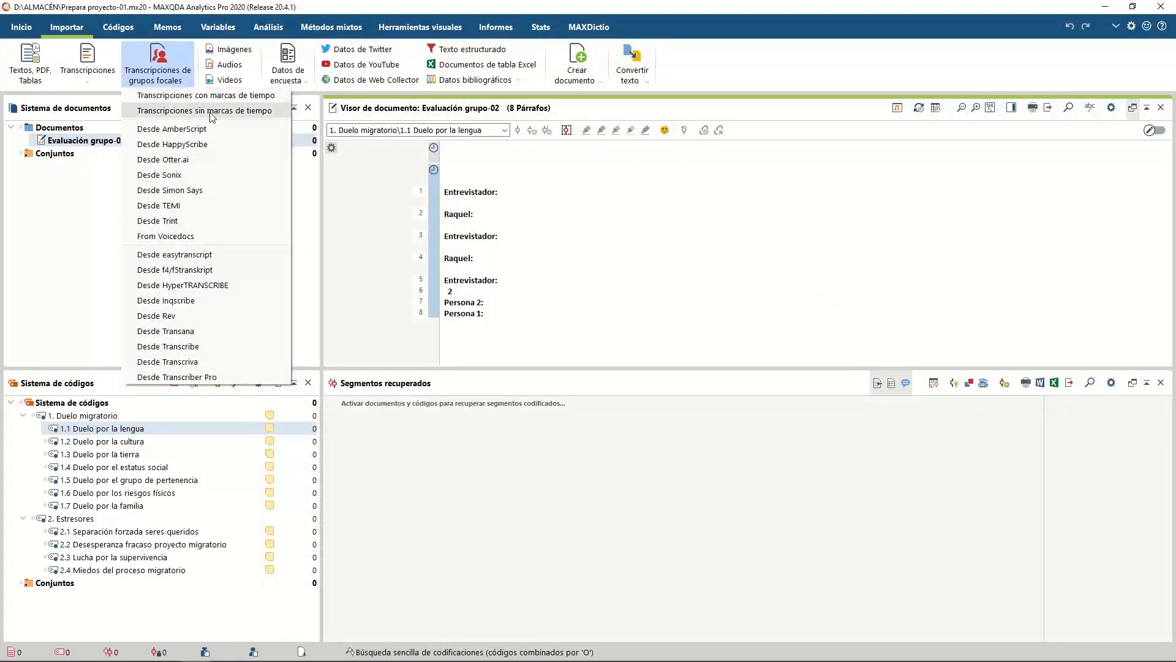
{"action": "left_click", "coordinate": [211, 113]}
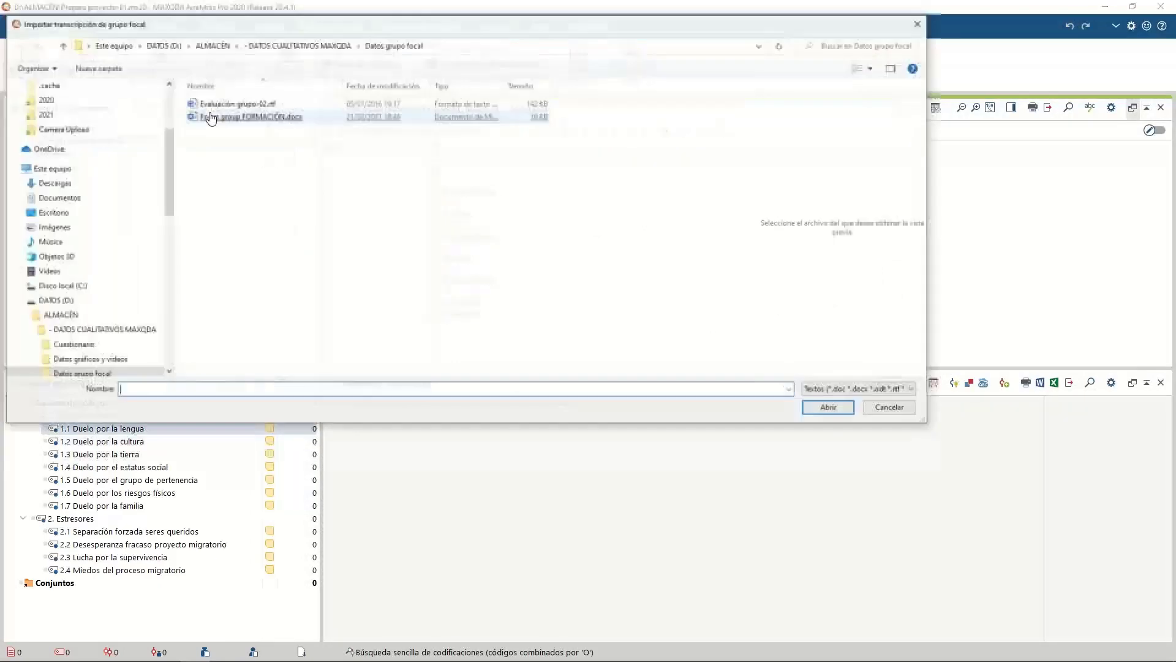
{"action": "left_click", "coordinate": [250, 117]}
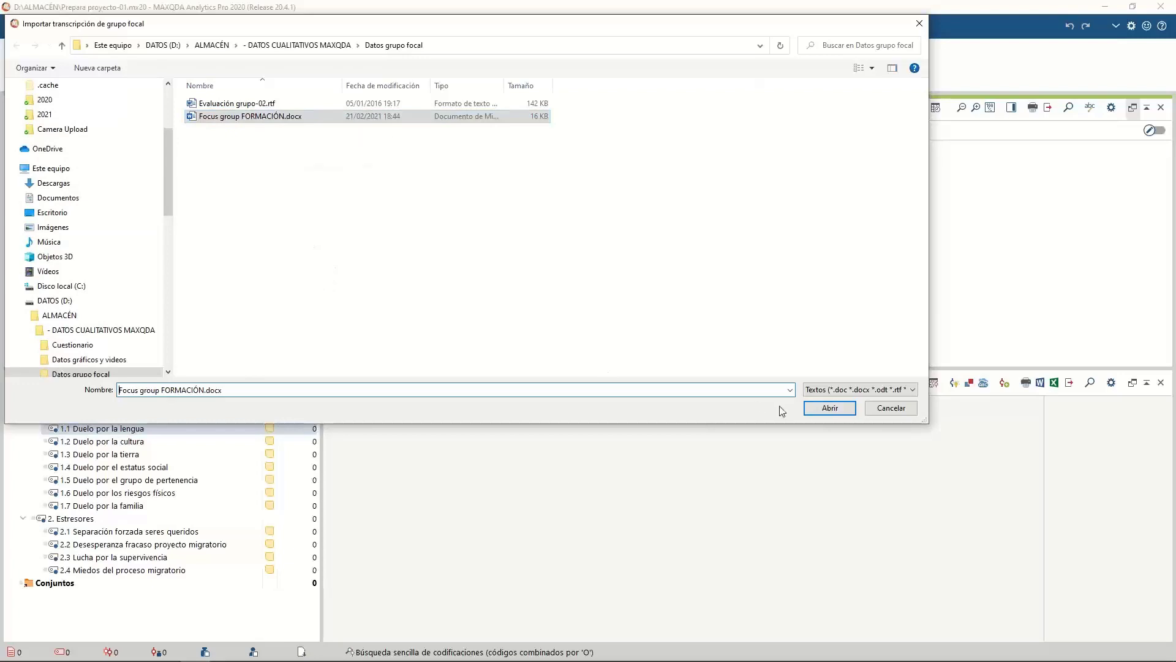
{"action": "left_click", "coordinate": [830, 409]}
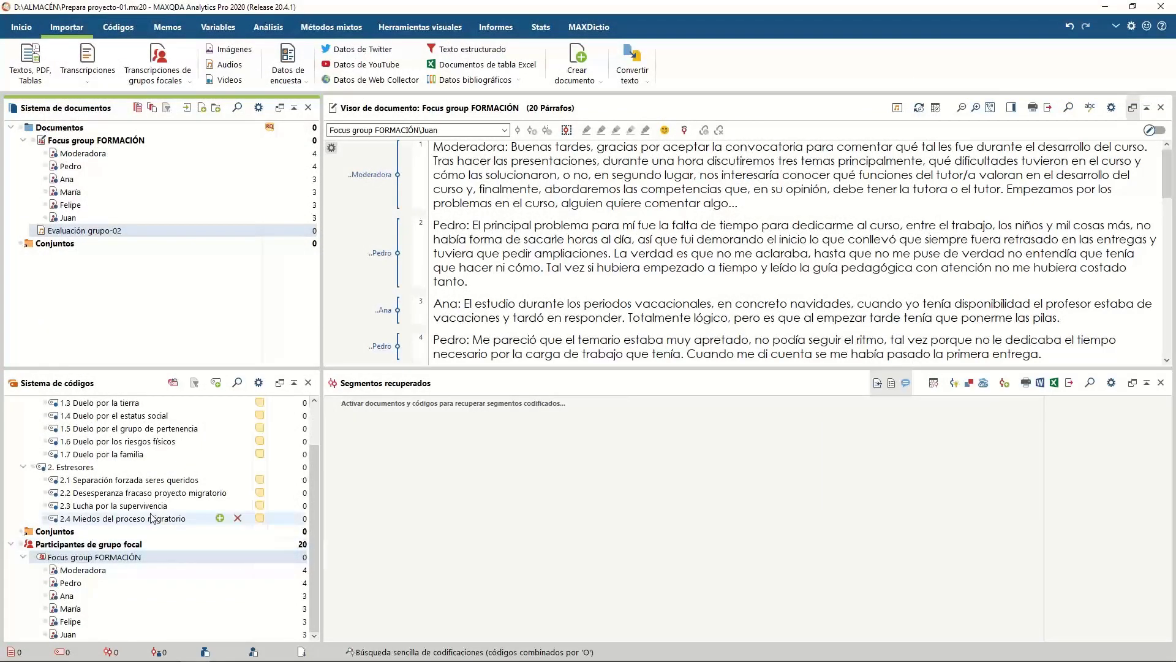
Step: Colour the focus group codes in list order: Moderadora black, and the following four participants yellow, light blue, purple and red
{"action": "right_click", "coordinate": [79, 574]}
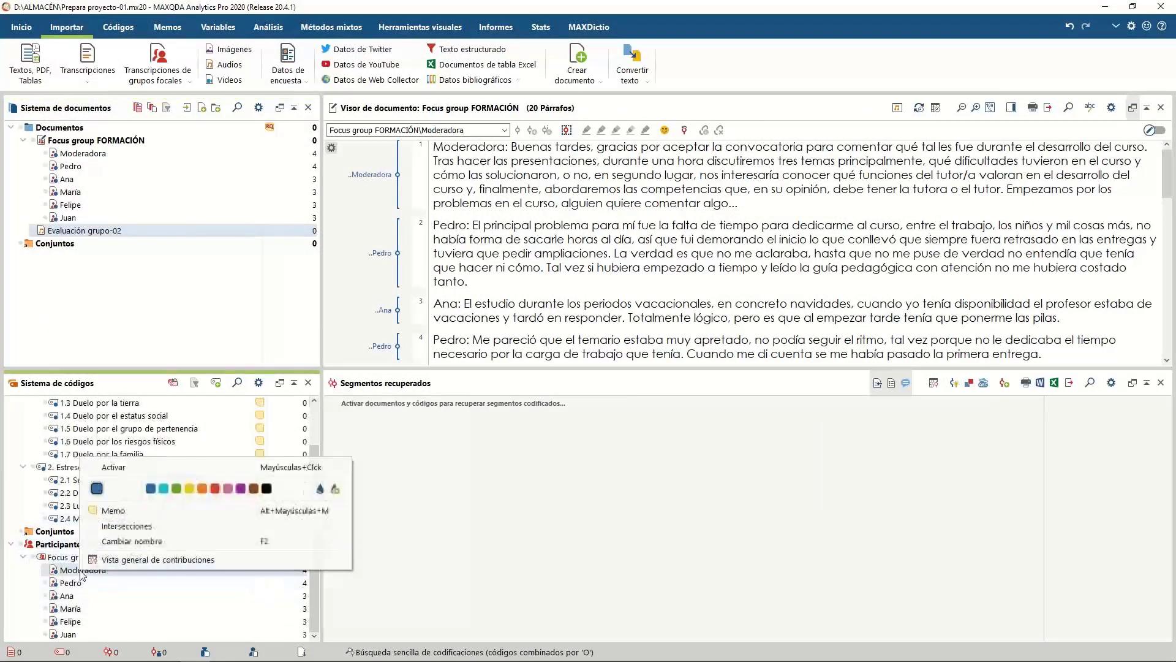
{"action": "left_click", "coordinate": [59, 573]}
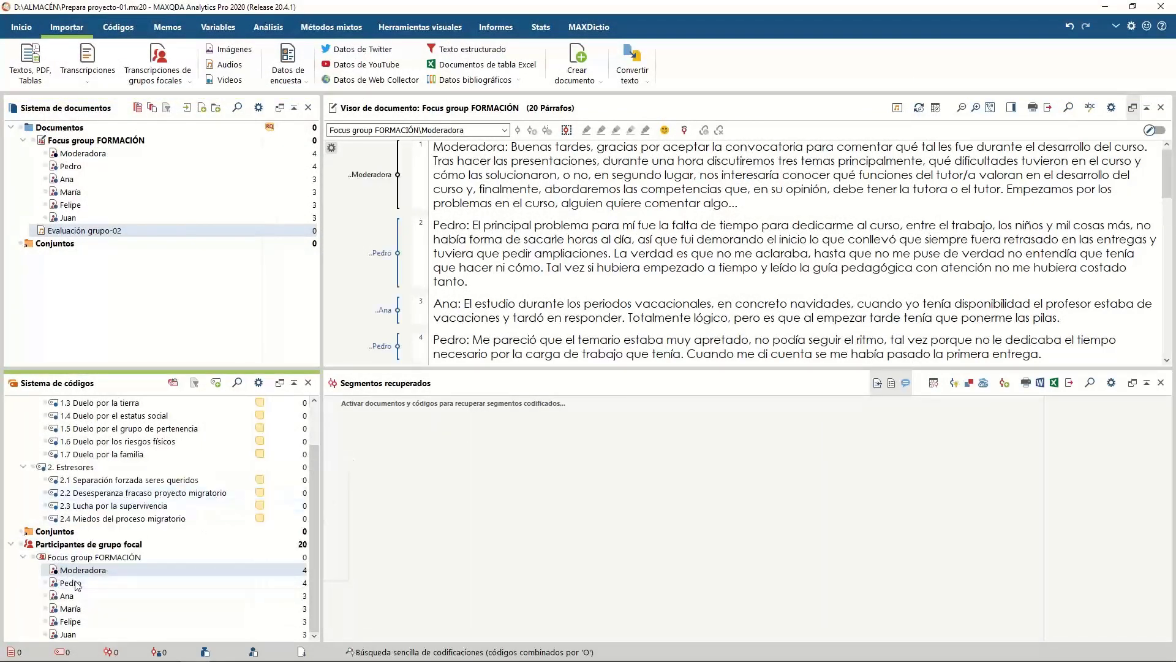
{"action": "right_click", "coordinate": [79, 582]}
{"action": "left_click", "coordinate": [187, 501]}
{"action": "right_click", "coordinate": [95, 598]}
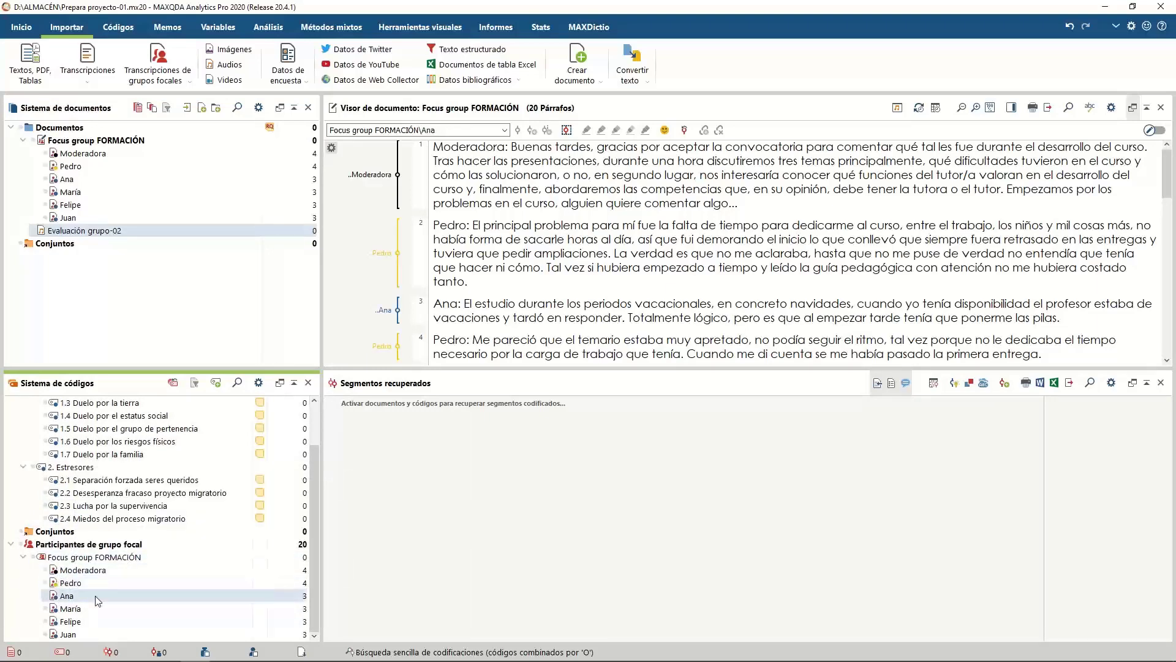
{"action": "left_click", "coordinate": [181, 514]}
{"action": "right_click", "coordinate": [102, 609]}
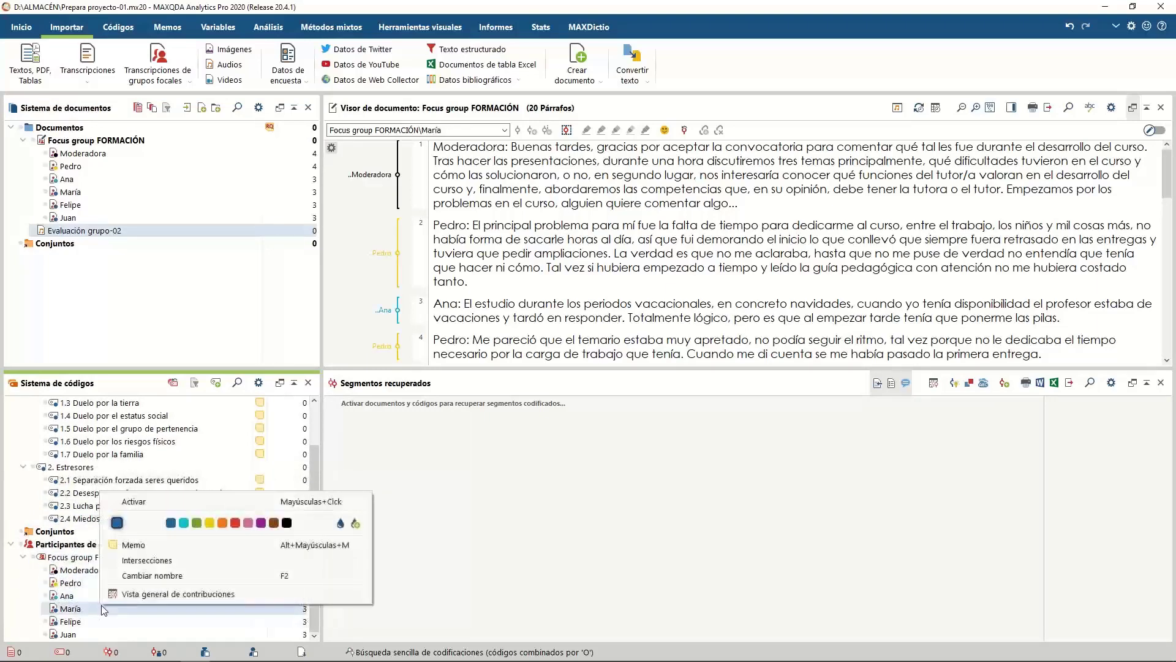
{"action": "left_click", "coordinate": [263, 526]}
{"action": "right_click", "coordinate": [87, 622]}
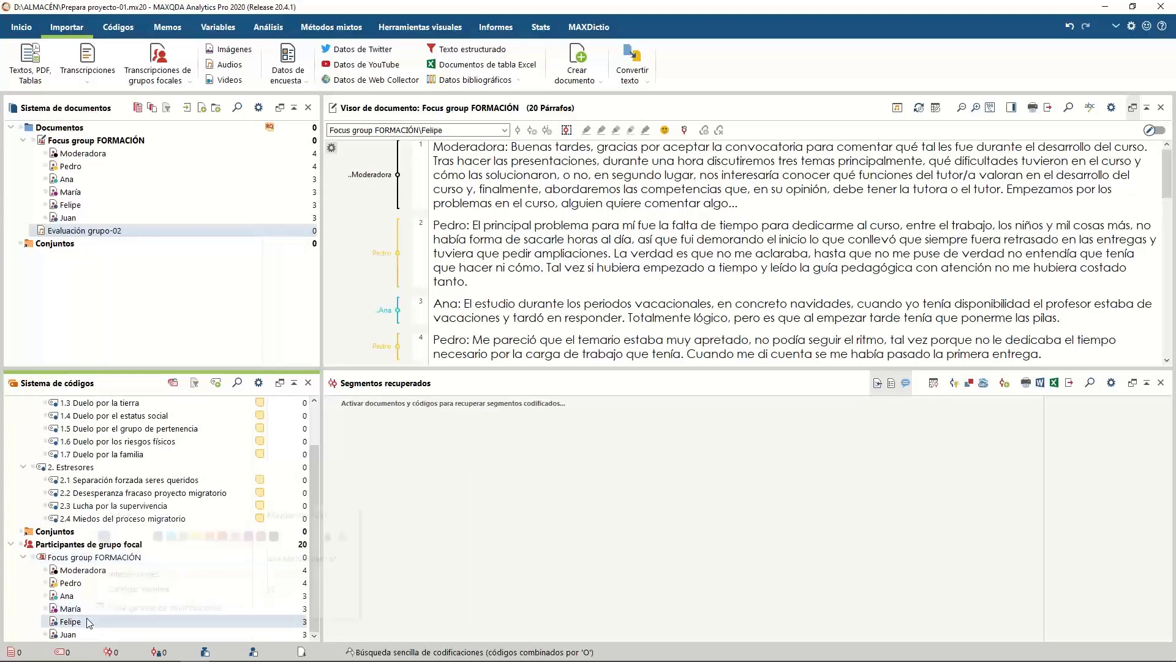
{"action": "left_click", "coordinate": [221, 536]}
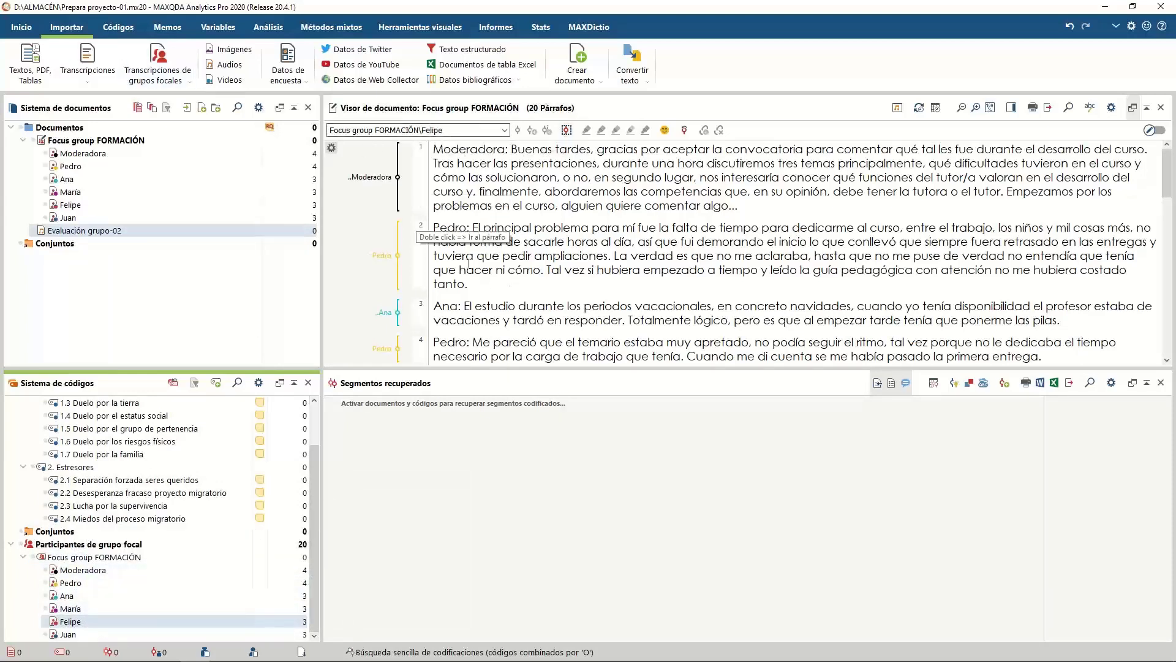
Step: Activate Moderadora in both the focus group participant codes and the document tree, and read through her retrieved segments
{"action": "left_click", "coordinate": [23, 37]}
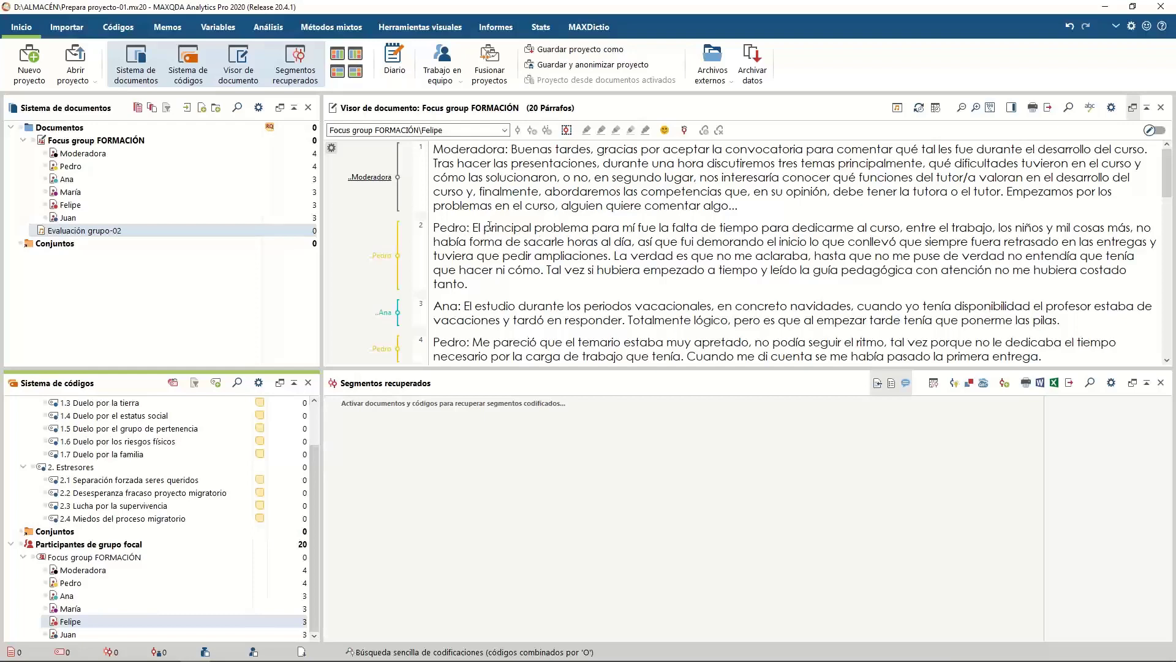
{"action": "scroll", "coordinate": [447, 295], "scroll_direction": "down", "scroll_amount": 8}
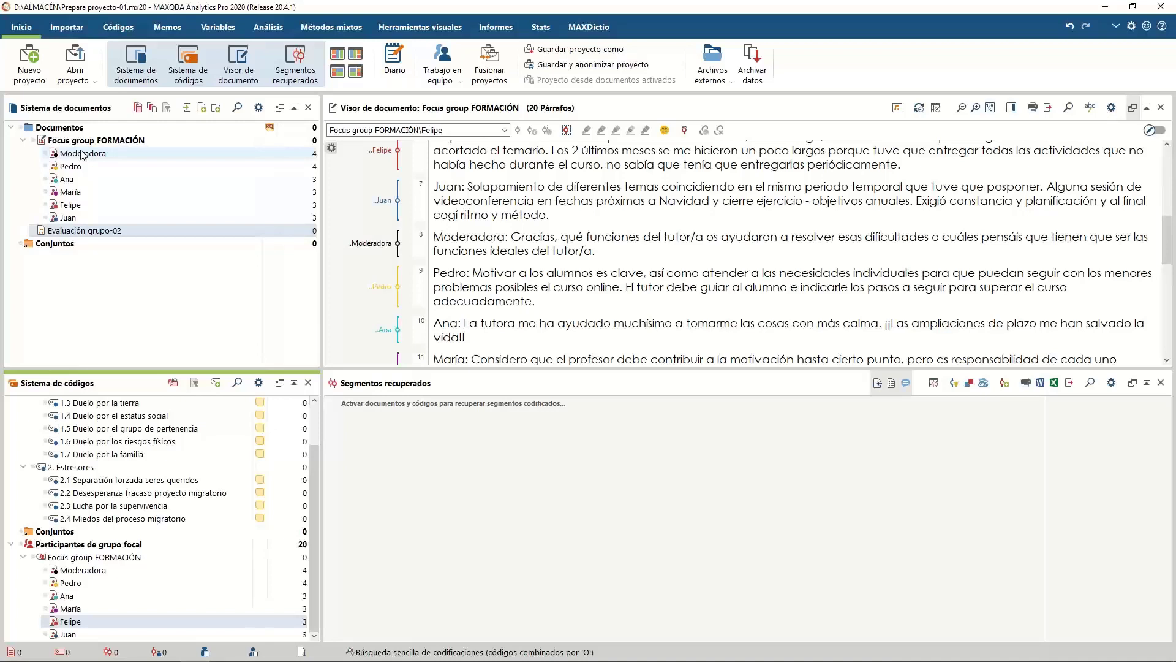
{"action": "left_click", "coordinate": [51, 571]}
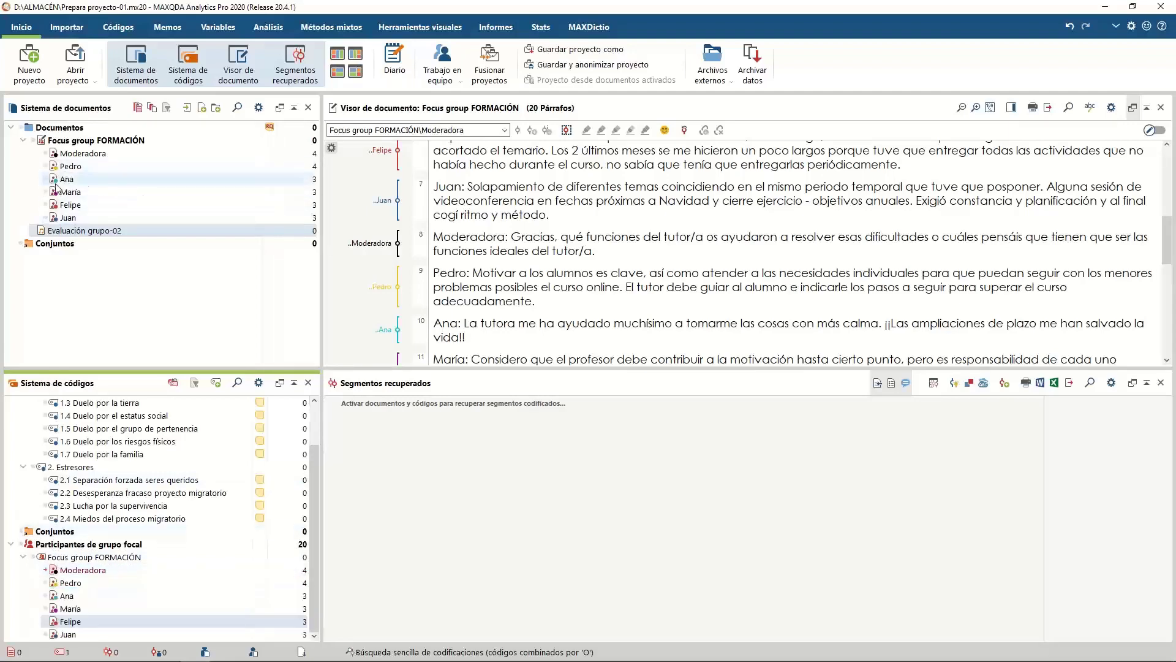
{"action": "left_click", "coordinate": [54, 153]}
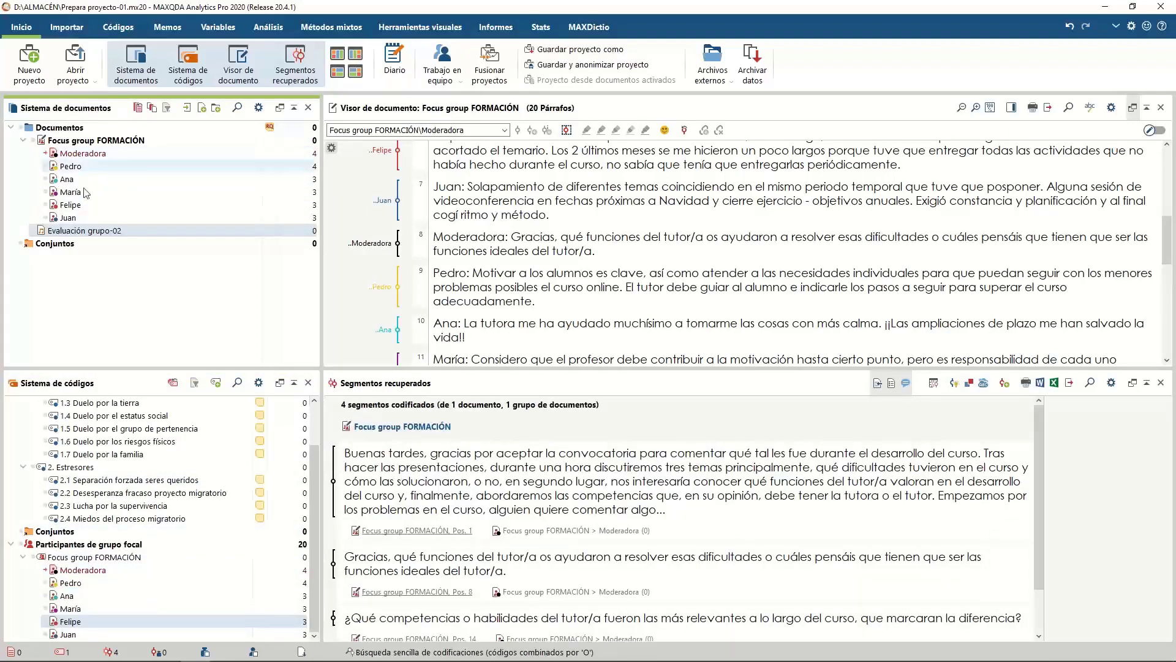
{"action": "scroll", "coordinate": [475, 582], "scroll_direction": "down", "scroll_amount": 1}
{"action": "scroll", "coordinate": [474, 581], "scroll_direction": "up", "scroll_amount": 1}
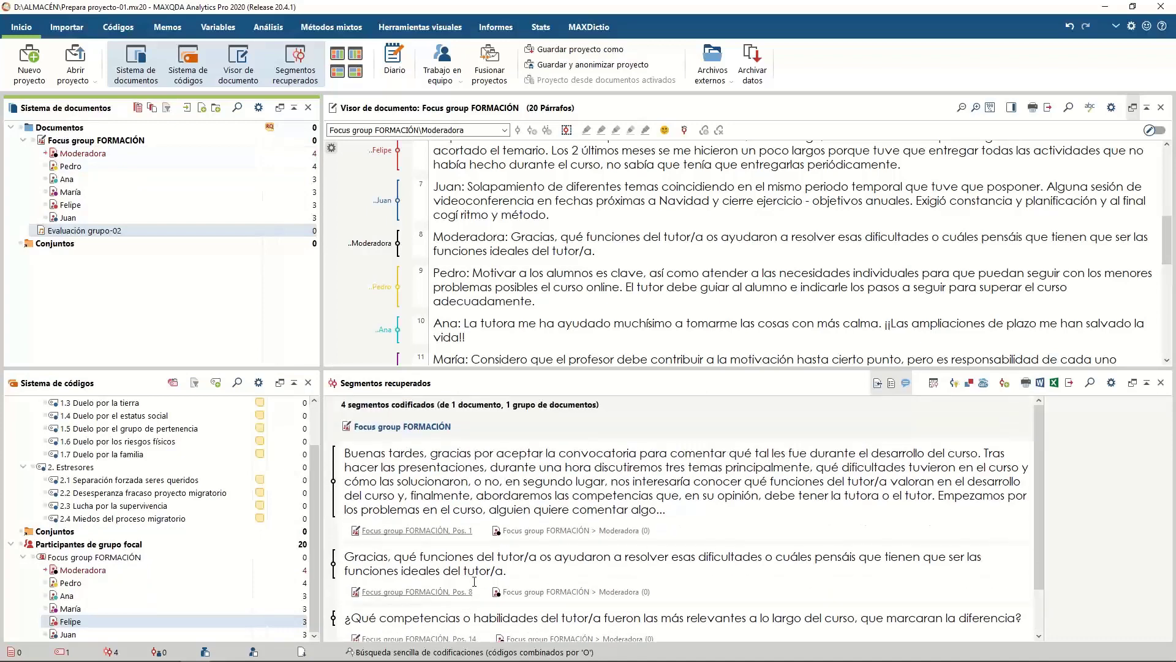
{"action": "scroll", "coordinate": [474, 582], "scroll_direction": "down", "scroll_amount": 1}
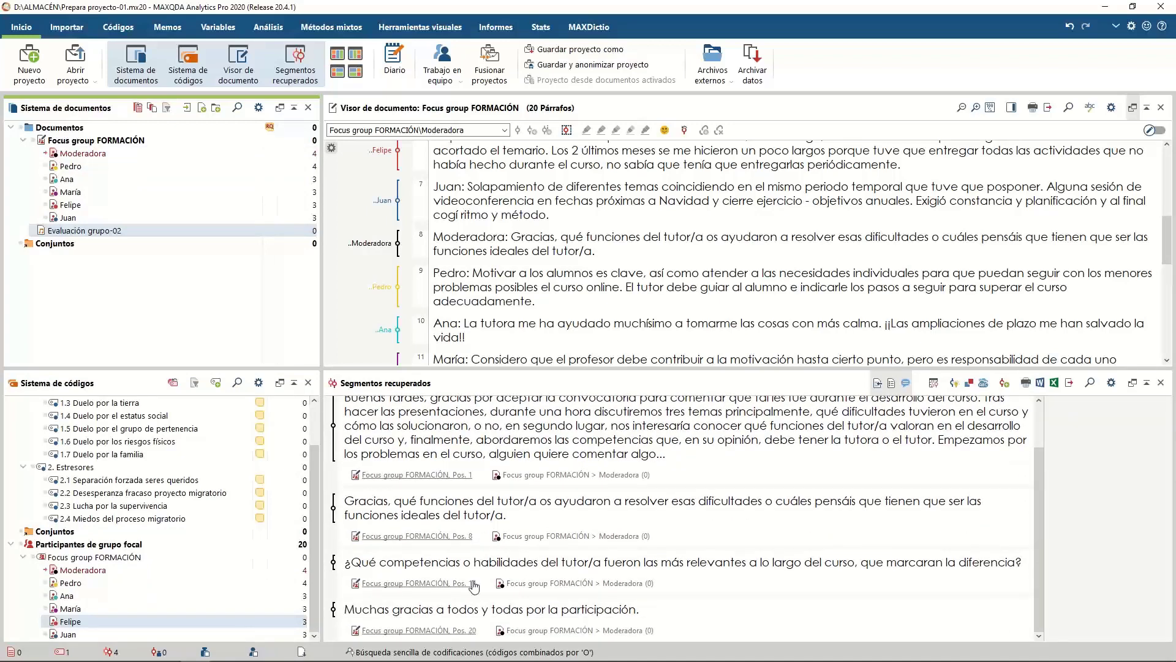
{"action": "scroll", "coordinate": [475, 585], "scroll_direction": "up", "scroll_amount": 1}
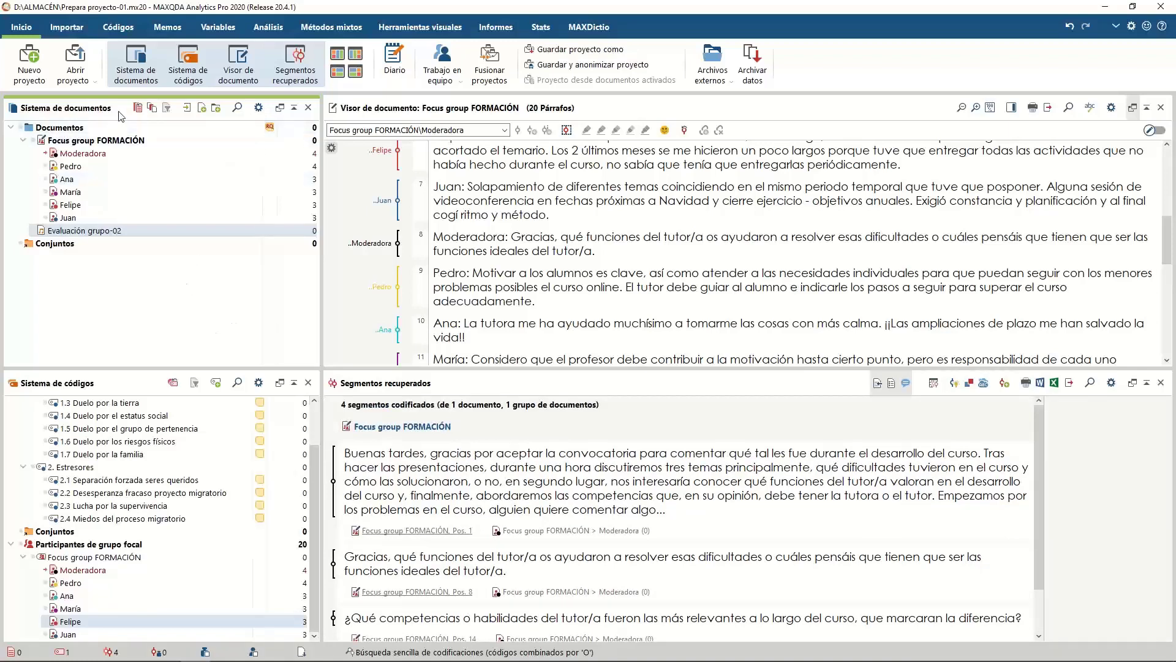
Step: Clear all document and code activations, and activate the yellow participant in both the code system and the document tree
{"action": "left_click", "coordinate": [138, 108]}
{"action": "left_click", "coordinate": [172, 385]}
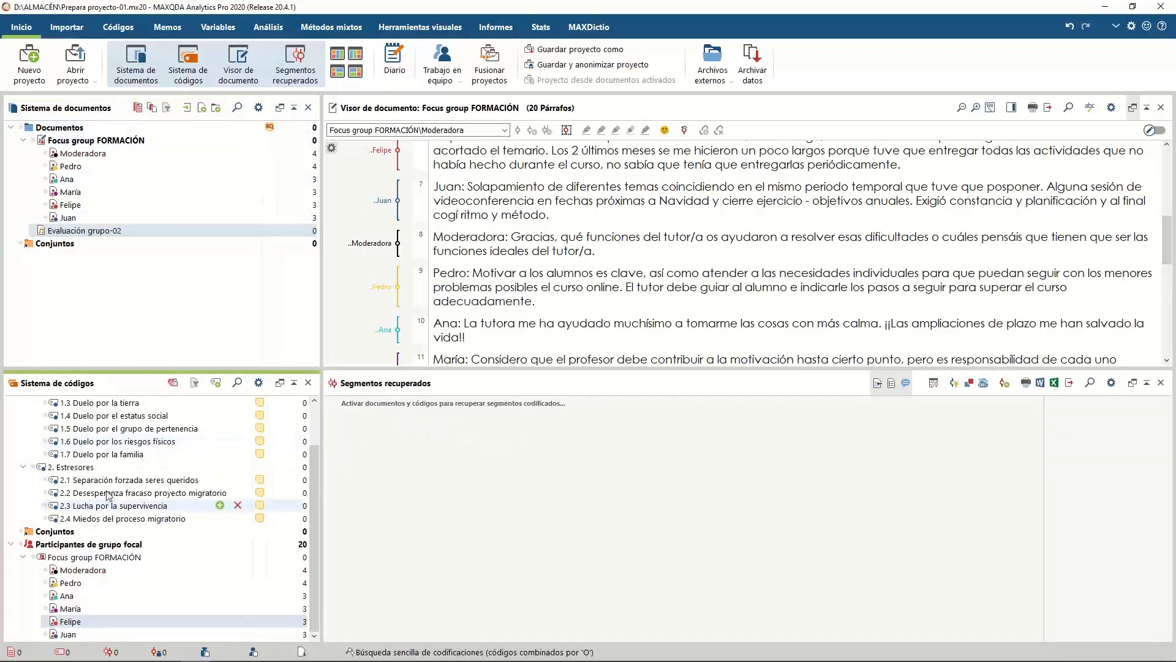
{"action": "left_click", "coordinate": [45, 583]}
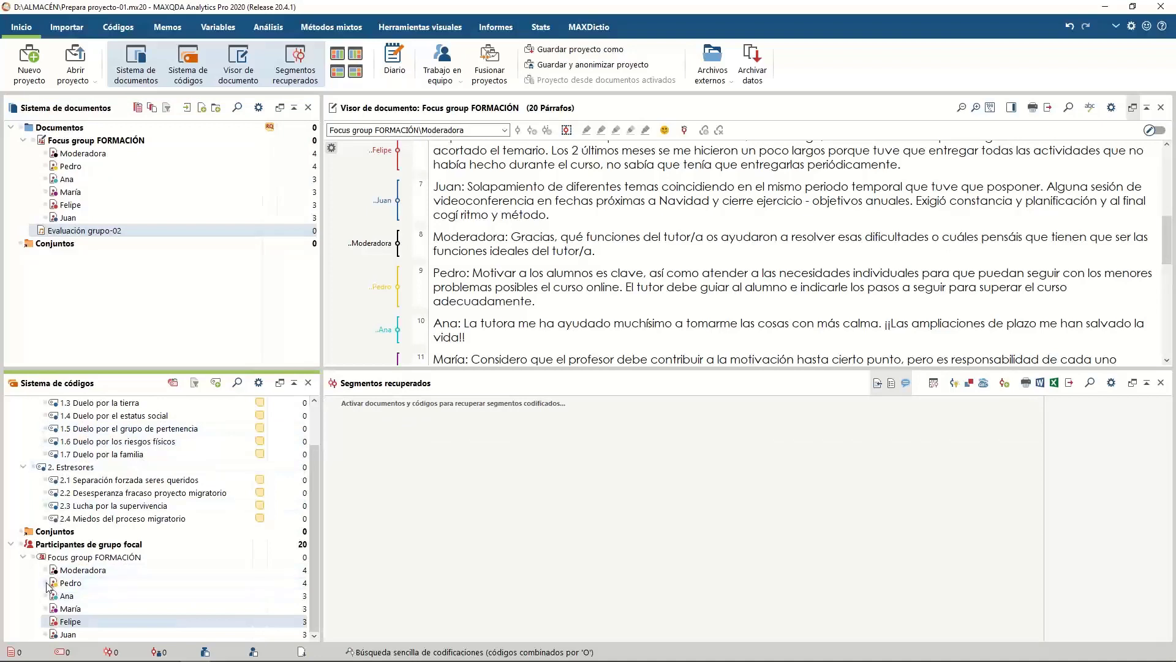
{"action": "left_click", "coordinate": [47, 167]}
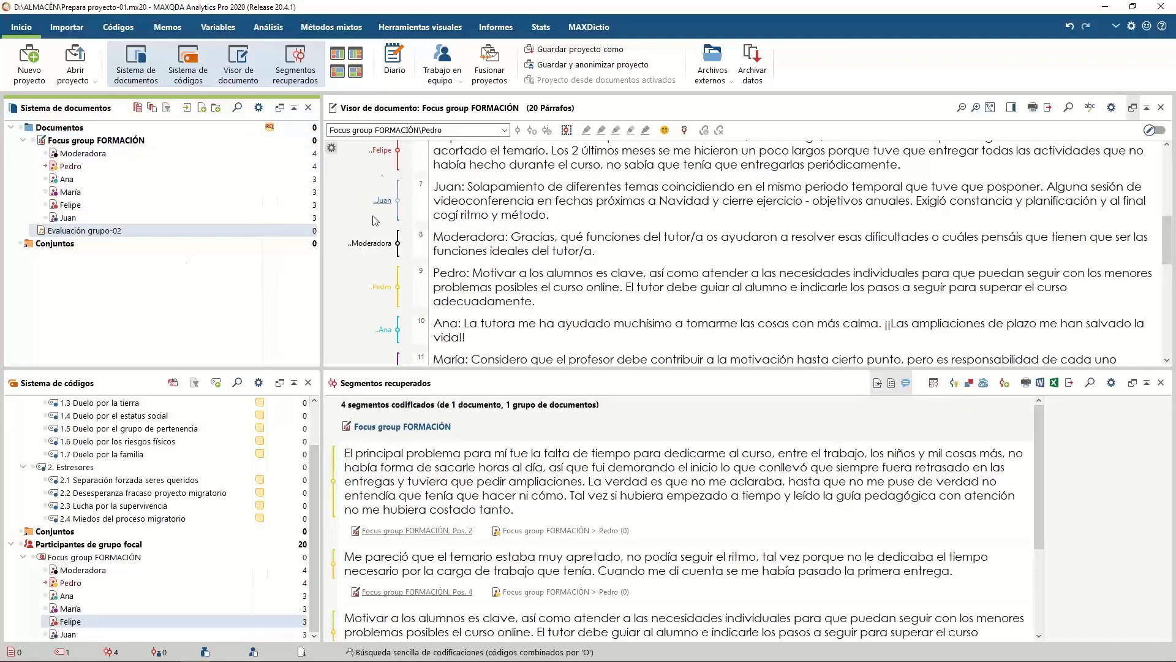
Step: Look through the Focus group FORMACIÓN transcript and hide the retrieved segments window to enlarge the document viewer
{"action": "scroll", "coordinate": [504, 285], "scroll_direction": "up", "scroll_amount": 2}
{"action": "scroll", "coordinate": [503, 284], "scroll_direction": "up", "scroll_amount": 5}
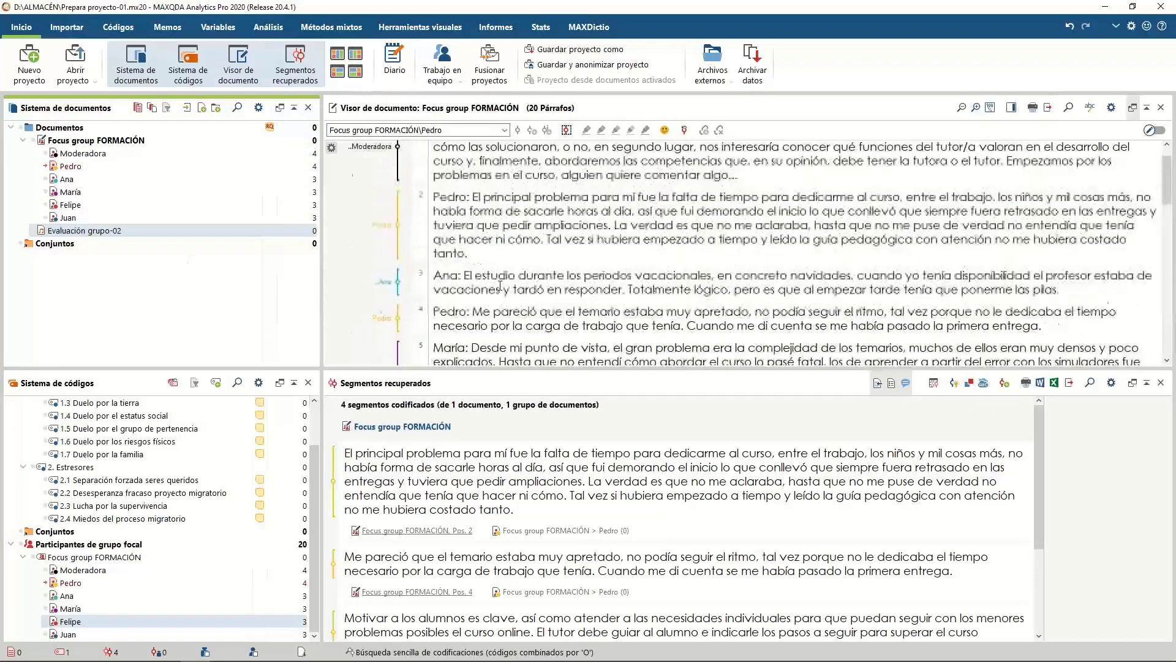
{"action": "scroll", "coordinate": [498, 285], "scroll_direction": "down", "scroll_amount": 7}
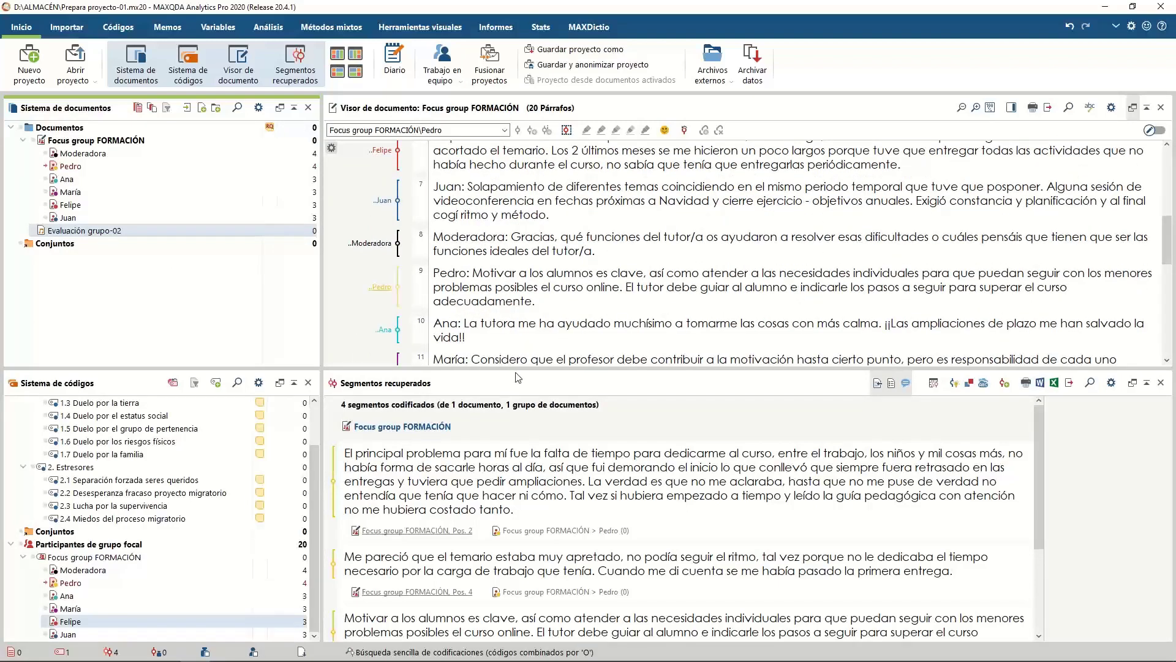
{"action": "left_click", "coordinate": [308, 63]}
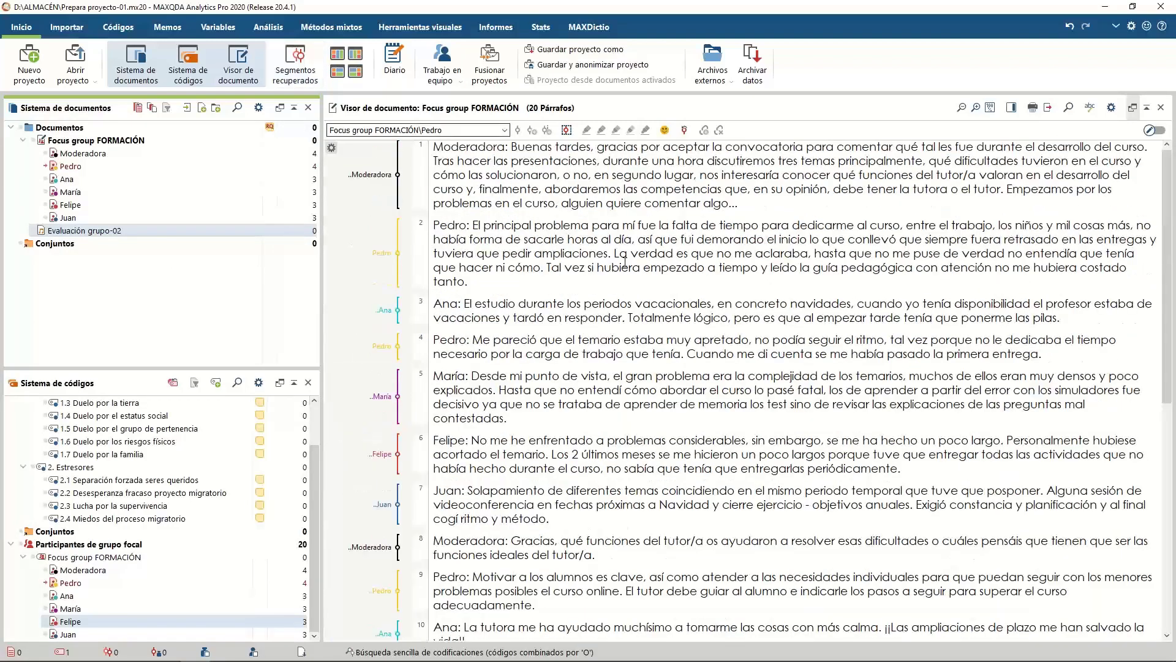
Step: Turn on edit mode and spell checking for the Focus group FORMACIÓN transcript
{"action": "scroll", "coordinate": [707, 347], "scroll_direction": "down", "scroll_amount": 5}
{"action": "scroll", "coordinate": [707, 347], "scroll_direction": "up", "scroll_amount": 3}
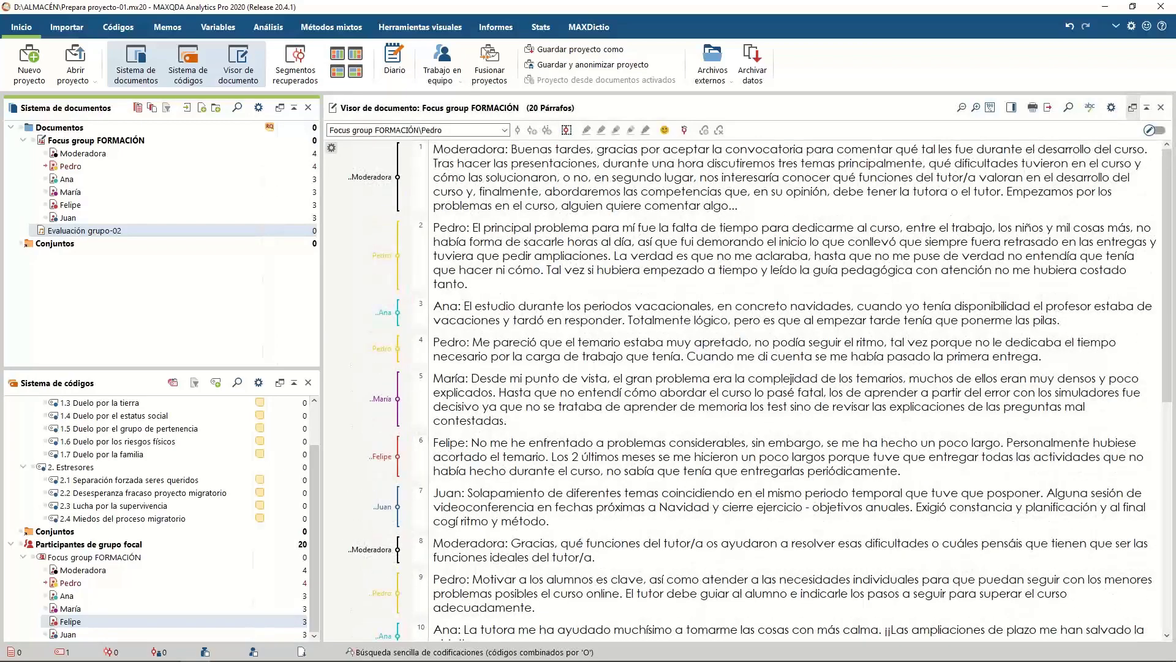
{"action": "left_click", "coordinate": [1158, 131]}
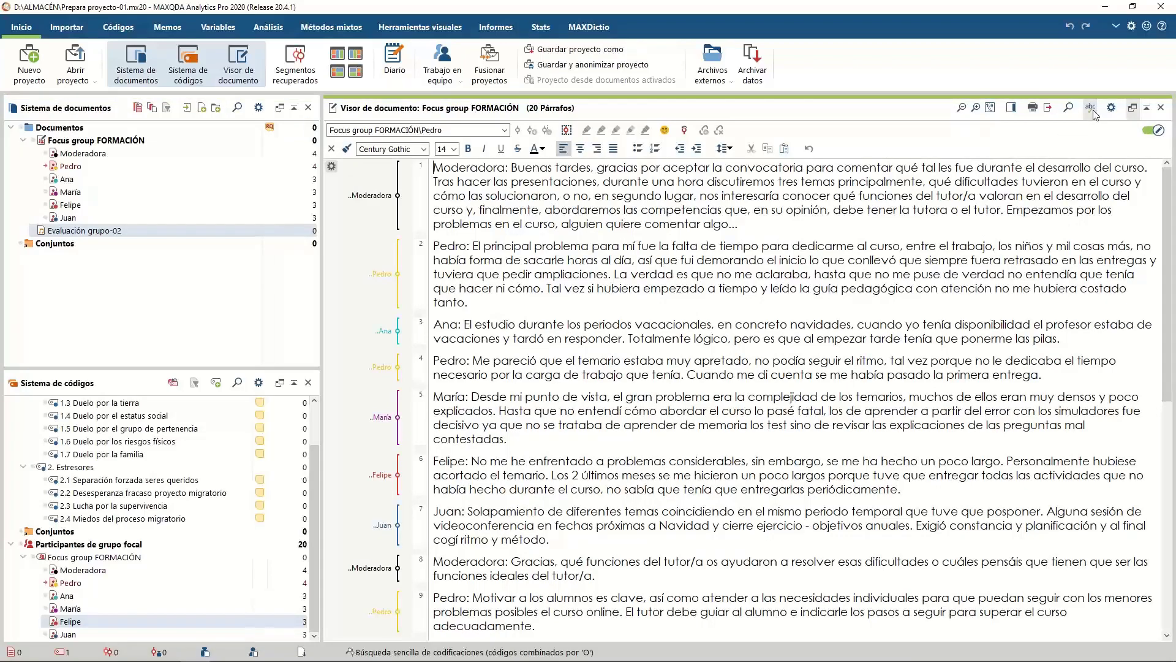
{"action": "scroll", "coordinate": [967, 277], "scroll_direction": "down", "scroll_amount": 1}
{"action": "scroll", "coordinate": [970, 292], "scroll_direction": "down", "scroll_amount": 5}
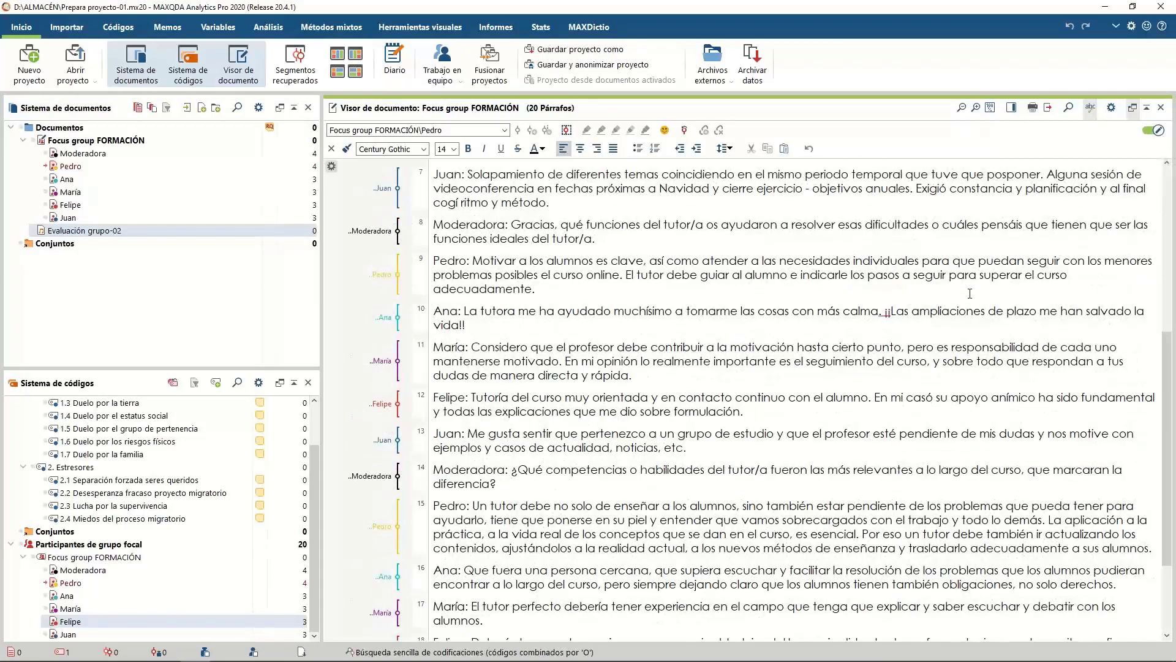
Step: Delete the space and one of the two inverted exclamation marks before "Las ampliaciones de plazo" in paragraph 10
{"action": "left_click", "coordinate": [885, 313]}
{"action": "key", "text": "BackSpace"}
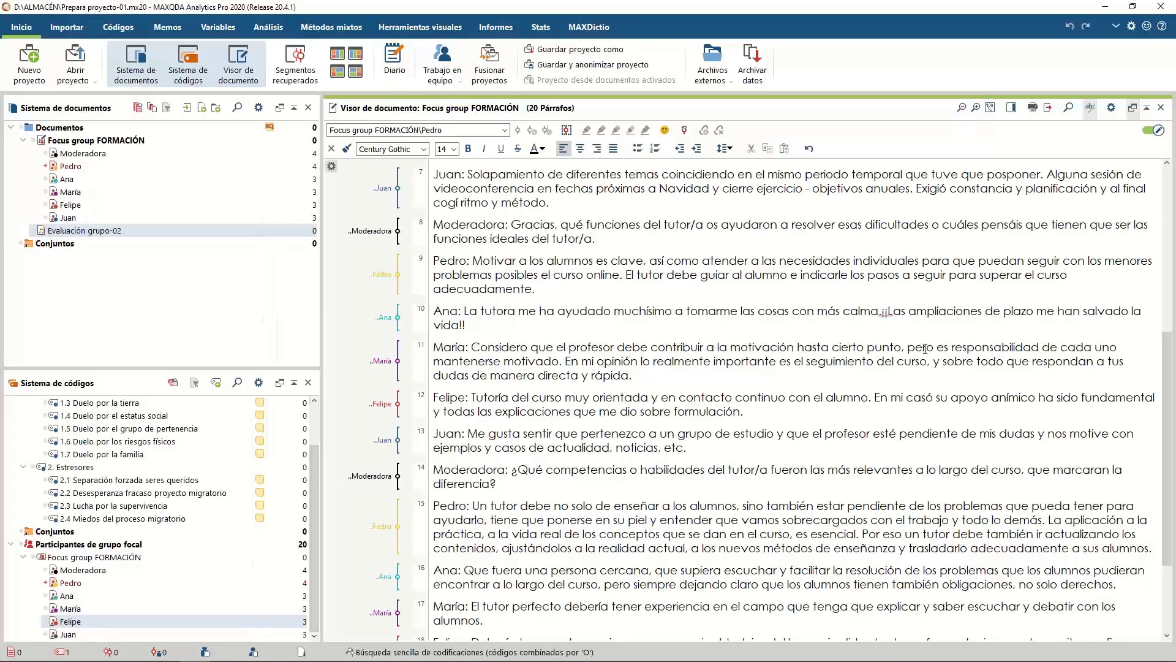
{"action": "key", "text": "Delete"}
{"action": "key", "text": "BackSpace"}
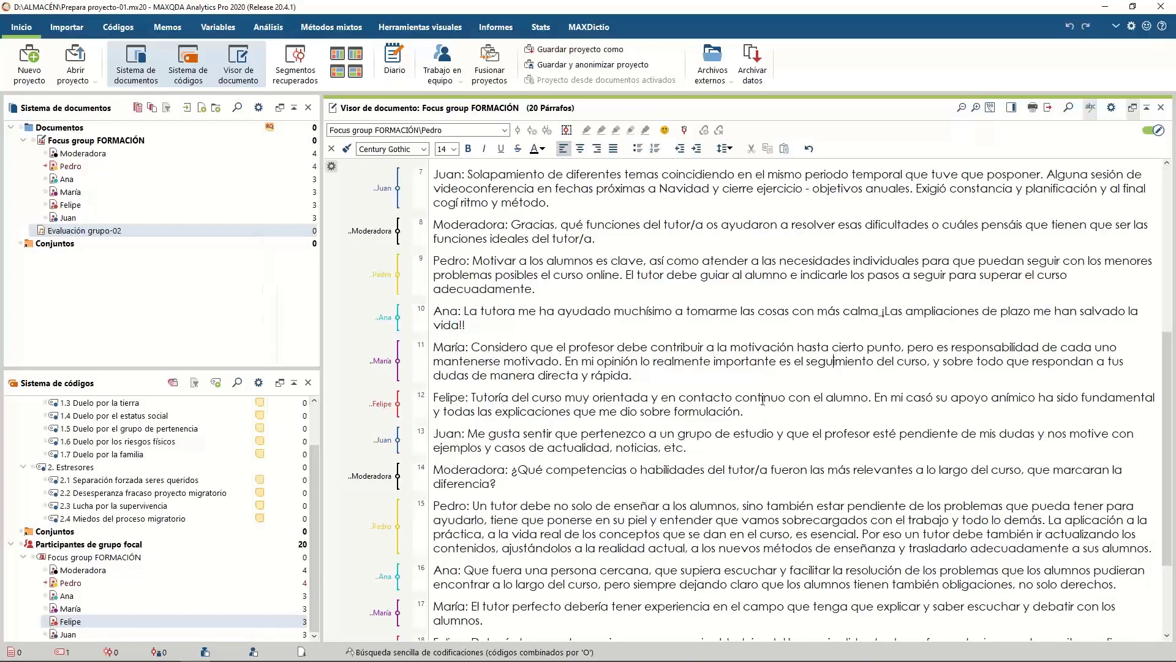
Step: Add the flagged word "Skype" in paragraph 19 to the spelling dictionary
{"action": "scroll", "coordinate": [762, 399], "scroll_direction": "down", "scroll_amount": 3}
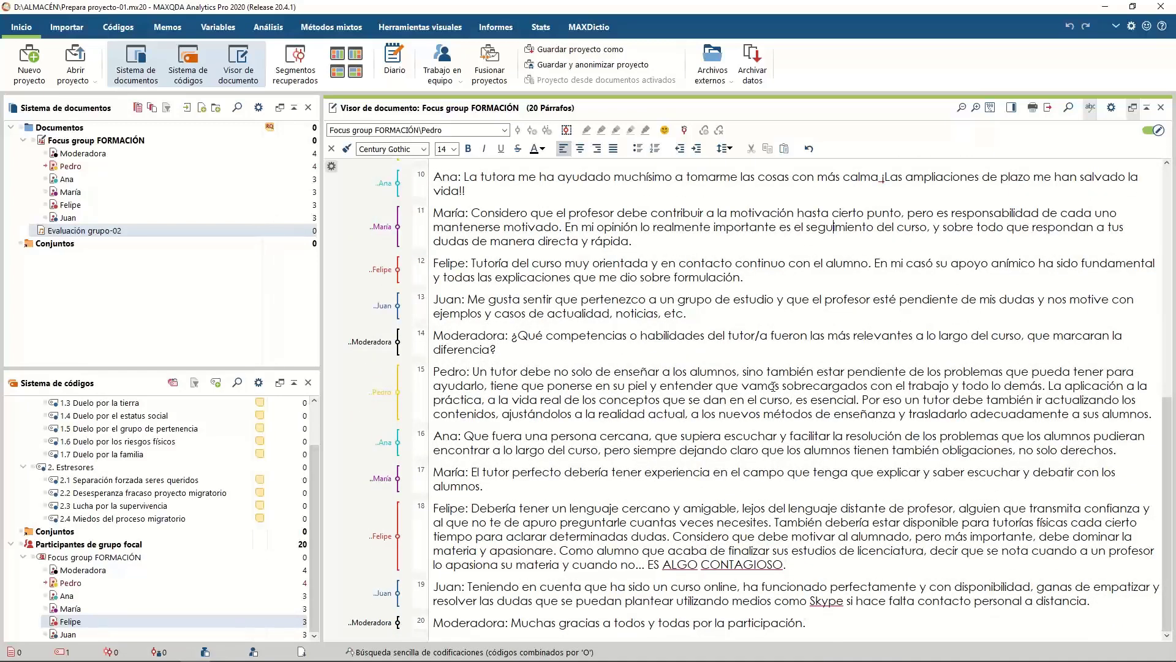
{"action": "right_click", "coordinate": [682, 569]}
{"action": "left_click", "coordinate": [820, 499]}
{"action": "right_click", "coordinate": [831, 605]}
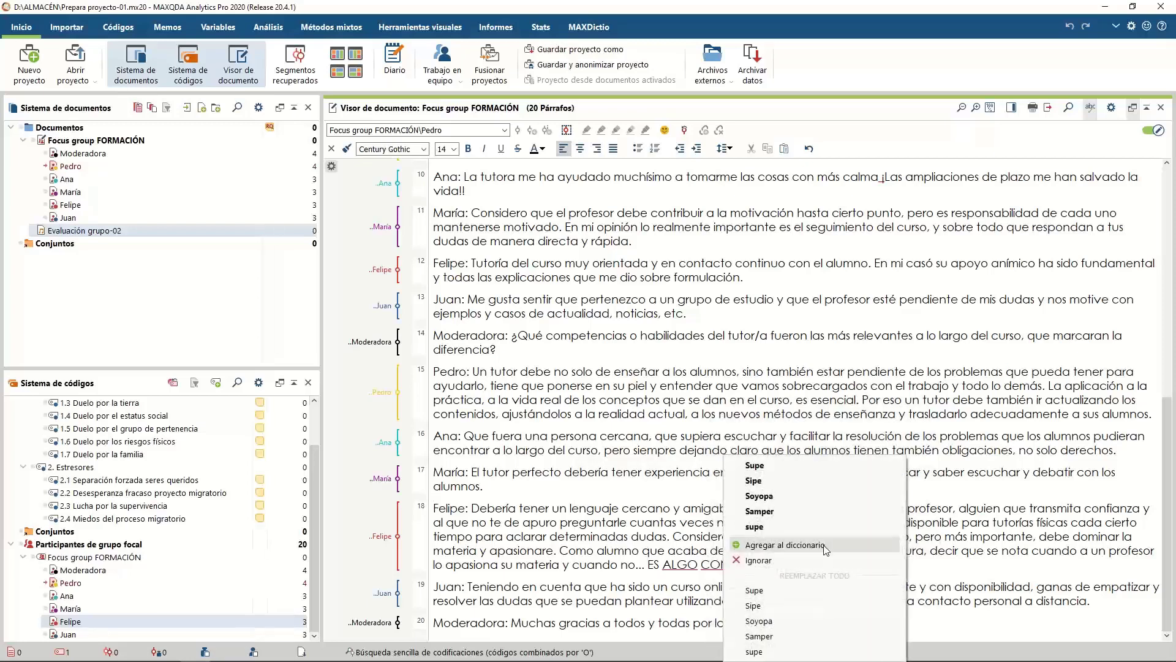
{"action": "left_click", "coordinate": [826, 545]}
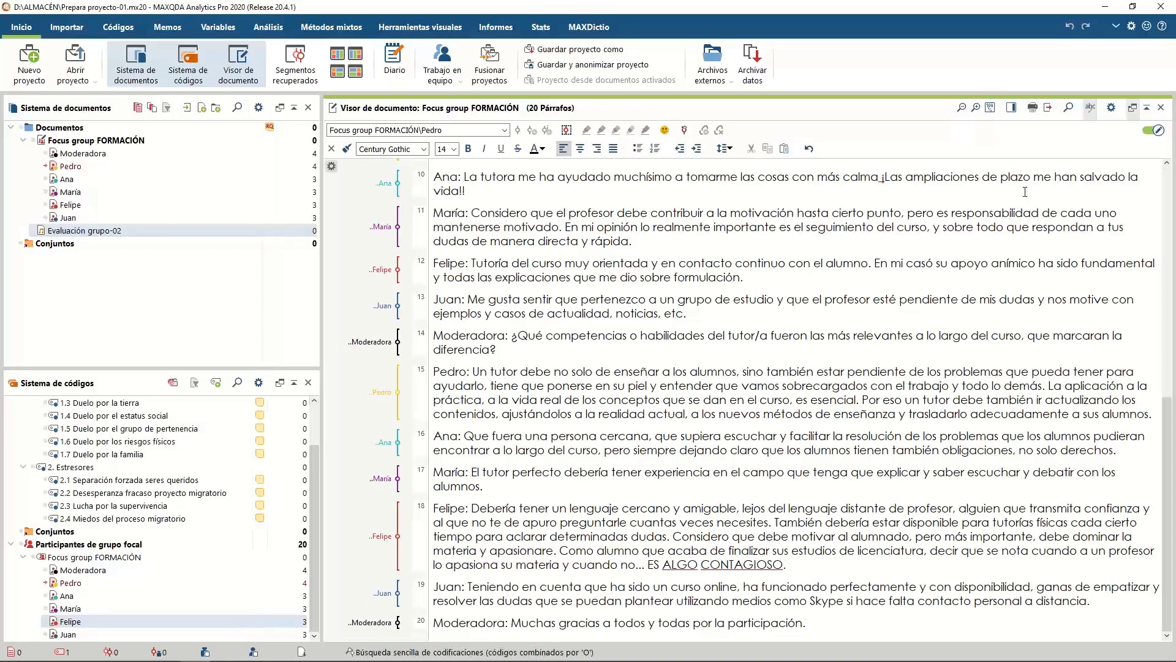
Step: Find every "Moderadora" in the transcript and replace them all with the moderator's first name in capitals
{"action": "left_click", "coordinate": [1067, 116]}
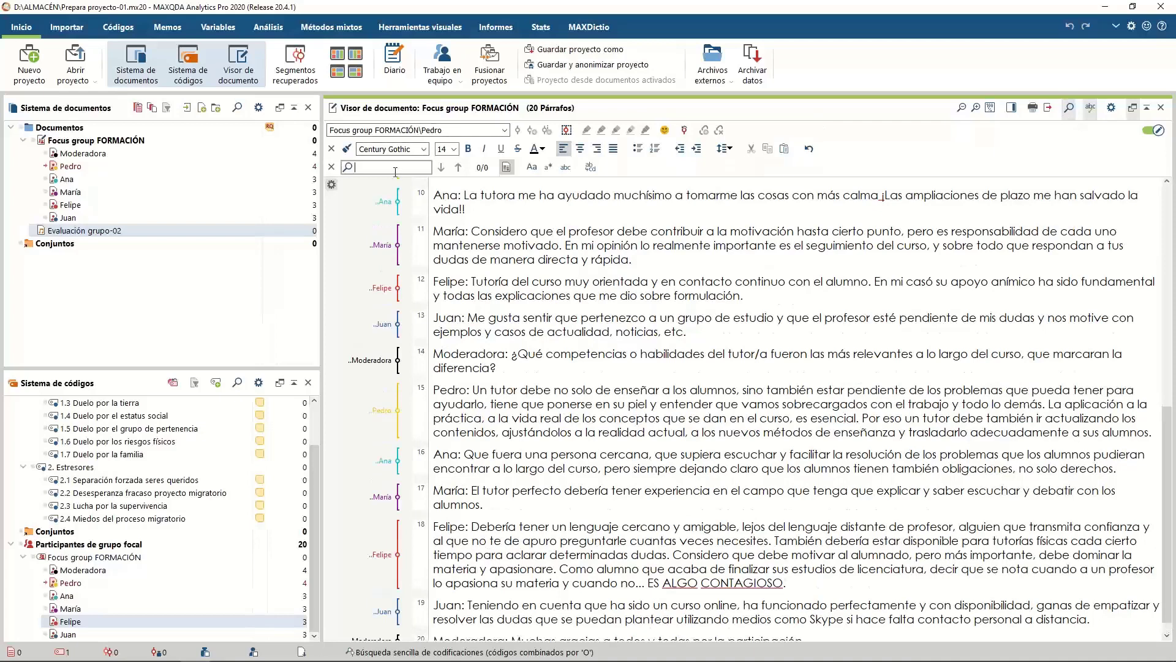
{"action": "type", "text": "M"}
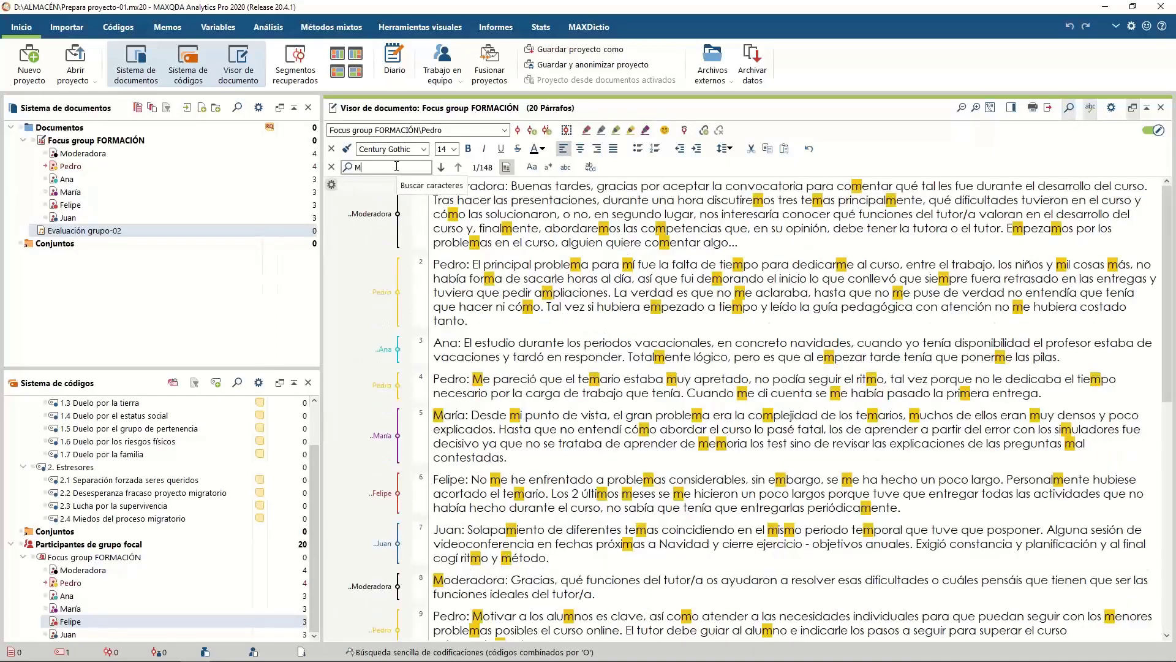
{"action": "type", "text": "oderadora"}
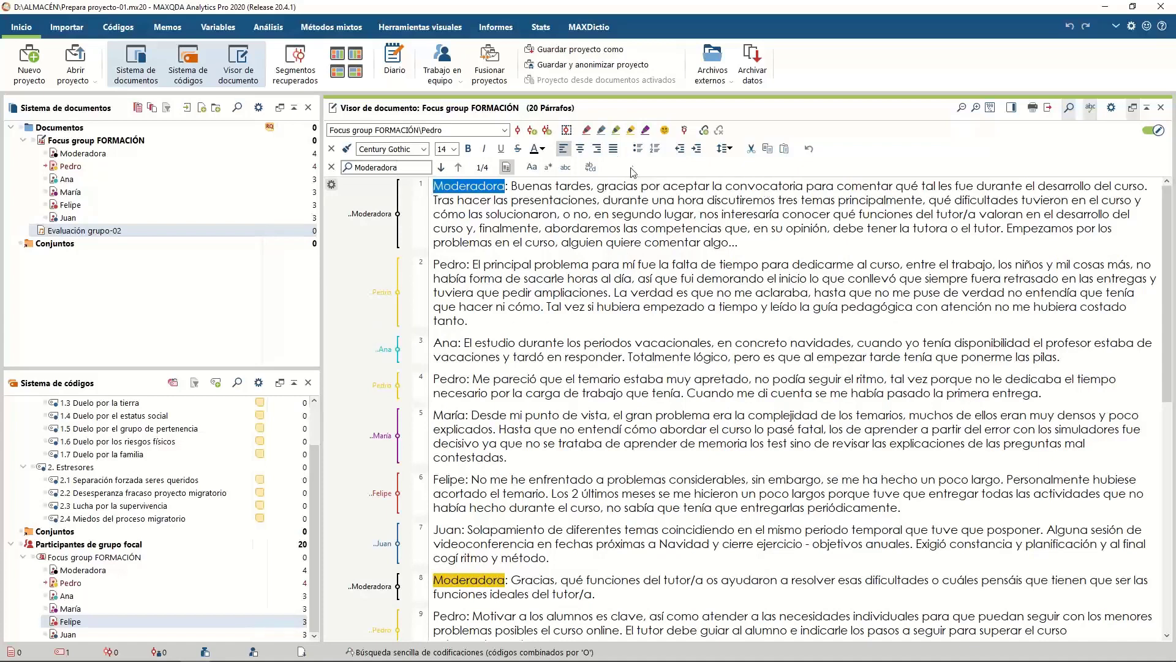
{"action": "left_click", "coordinate": [592, 168]}
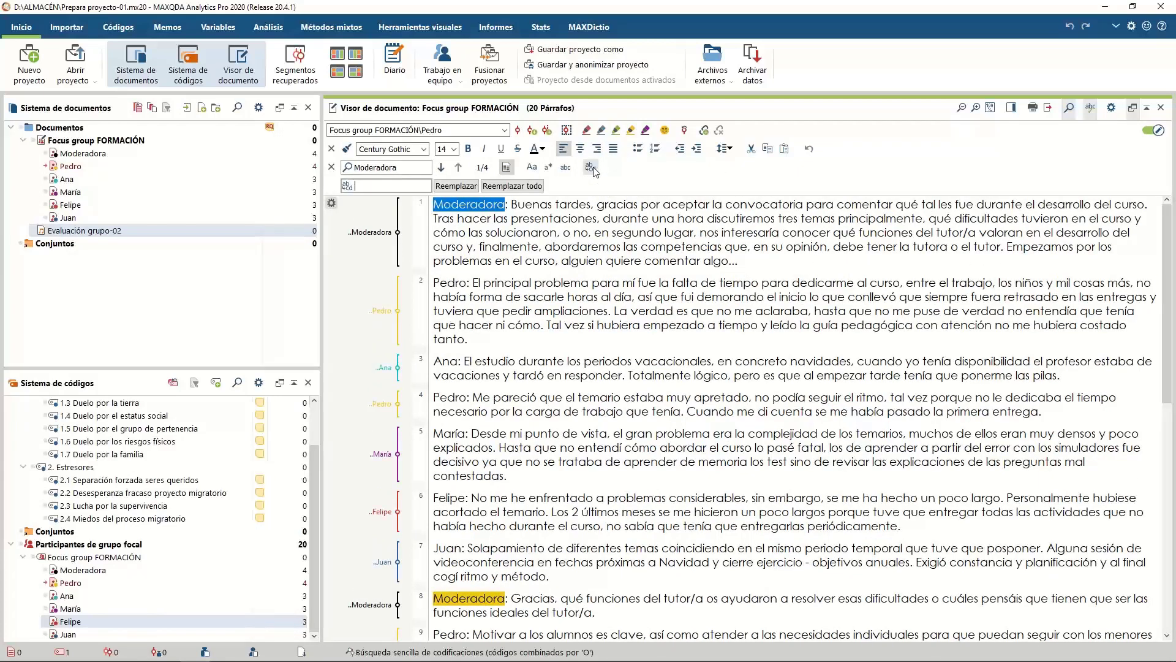
{"action": "type", "text": "Pilar"}
{"action": "key", "text": "BackSpace"}
{"action": "key", "text": "BackSpace"}
{"action": "key", "text": "BackSpace"}
{"action": "key", "text": "BackSpace"}
{"action": "type", "text": "ILAR"}
{"action": "left_click", "coordinate": [513, 186]}
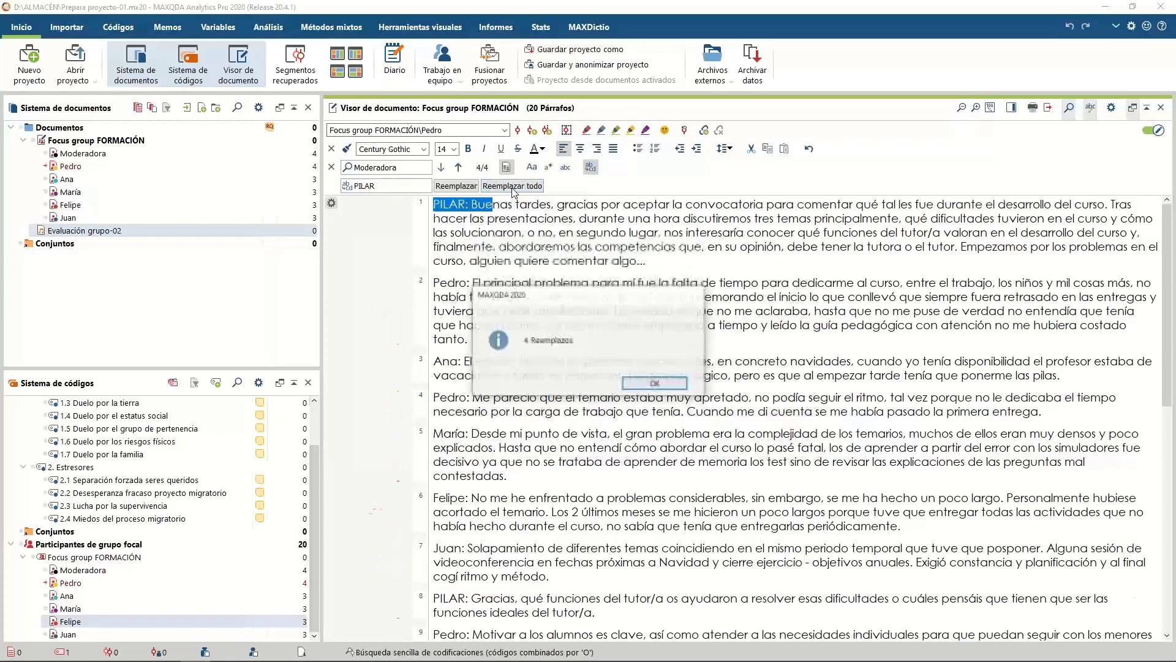
{"action": "left_click", "coordinate": [650, 384]}
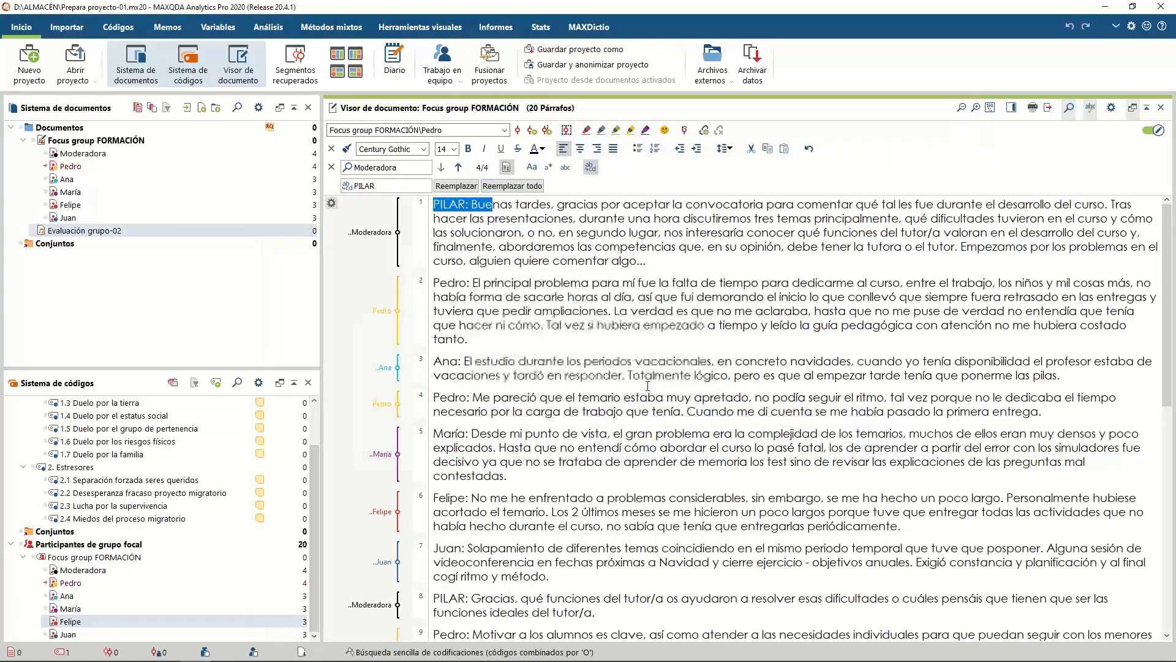
Step: Make the moderator's name bold at the start of paragraphs 1 and 8, and leave edit mode
{"action": "left_click", "coordinate": [468, 219]}
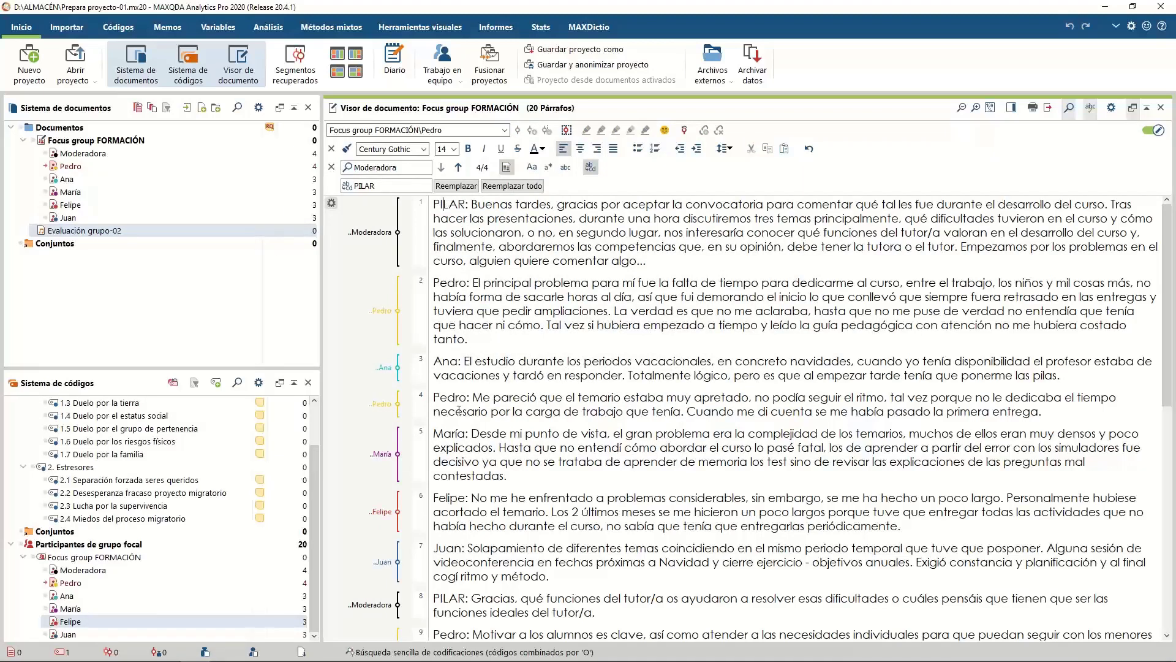
{"action": "scroll", "coordinate": [474, 434], "scroll_direction": "down", "scroll_amount": 2}
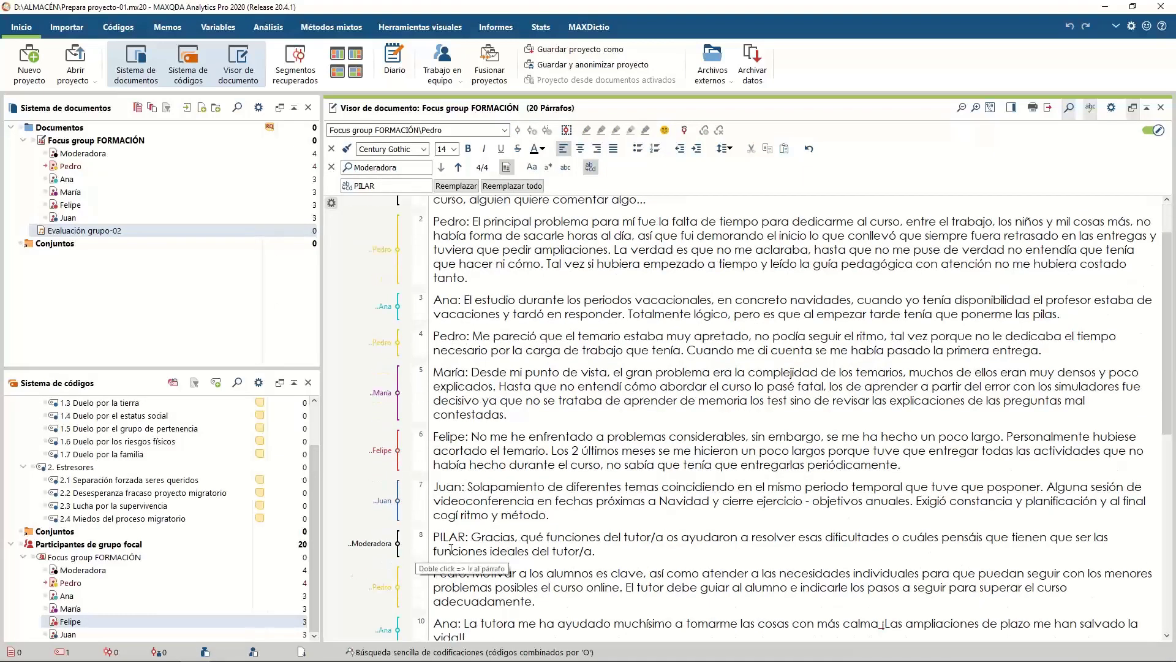
{"action": "scroll", "coordinate": [542, 393], "scroll_direction": "up", "scroll_amount": 2}
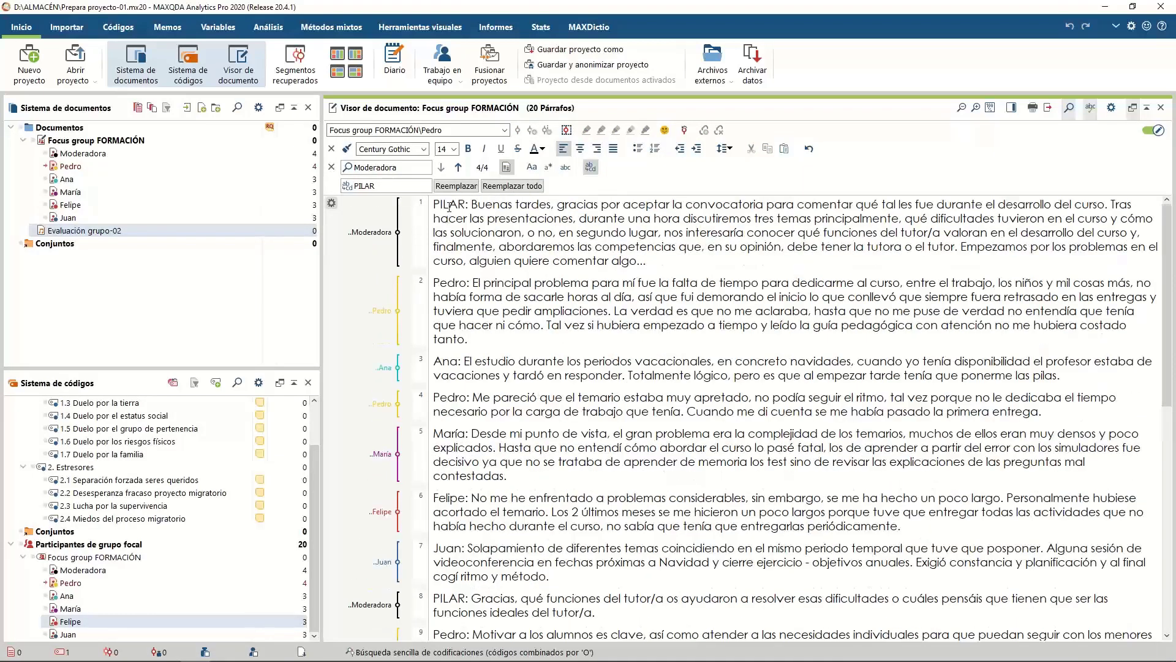
{"action": "double_click", "coordinate": [451, 207]}
{"action": "left_click", "coordinate": [468, 149]}
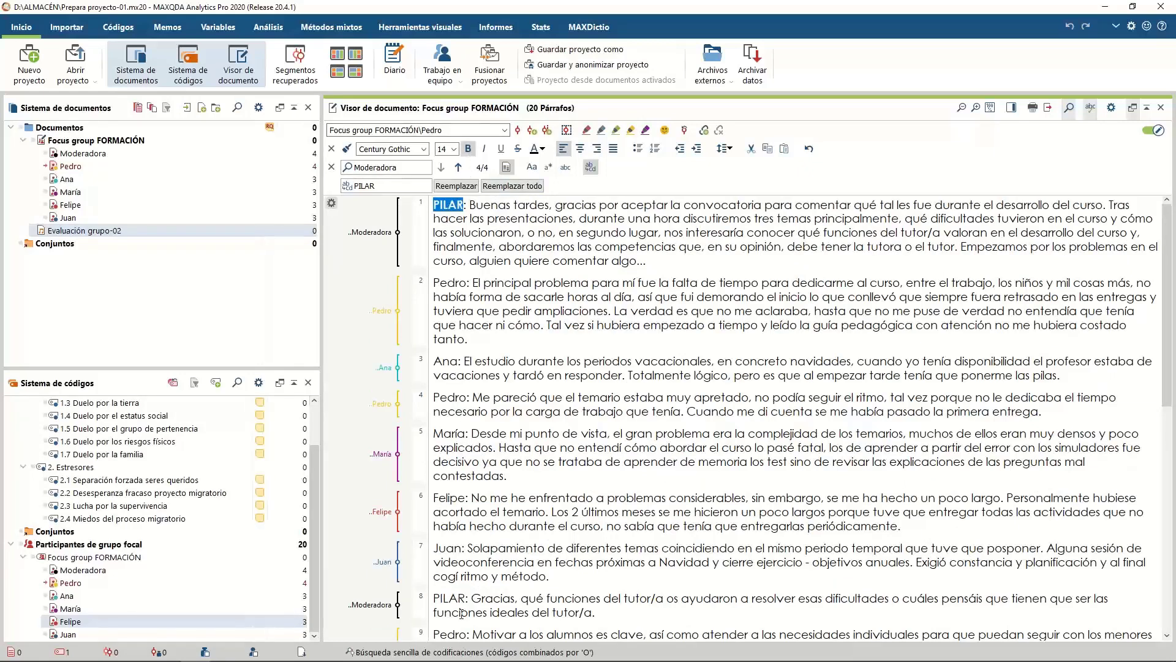
{"action": "double_click", "coordinate": [449, 599]}
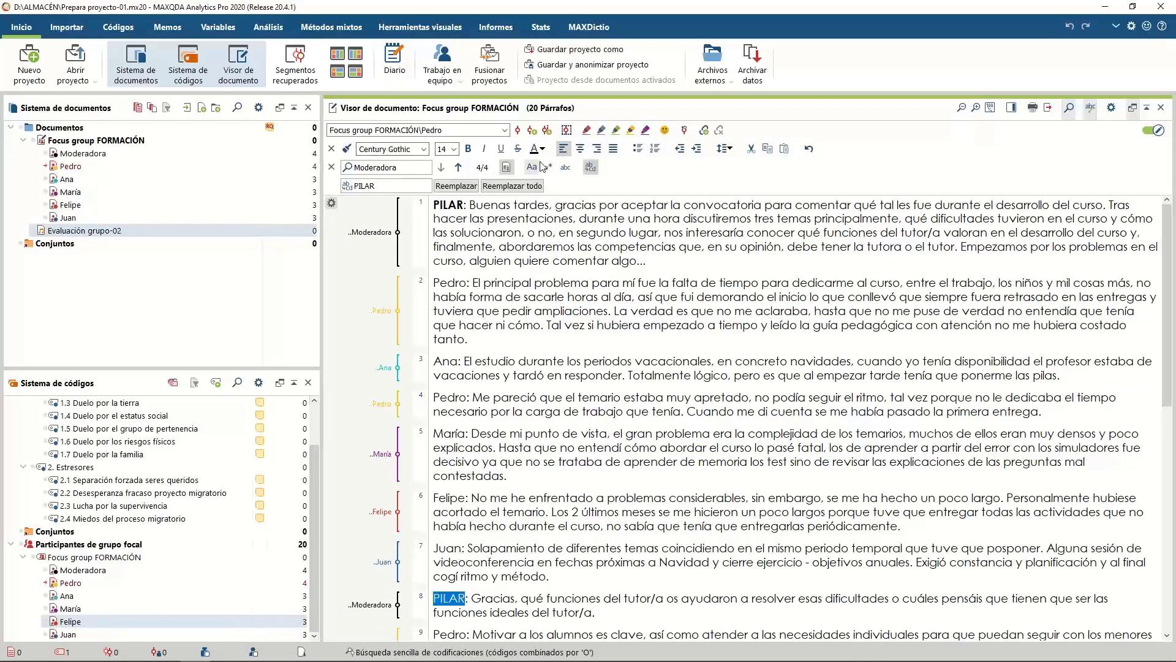
{"action": "left_click", "coordinate": [468, 149]}
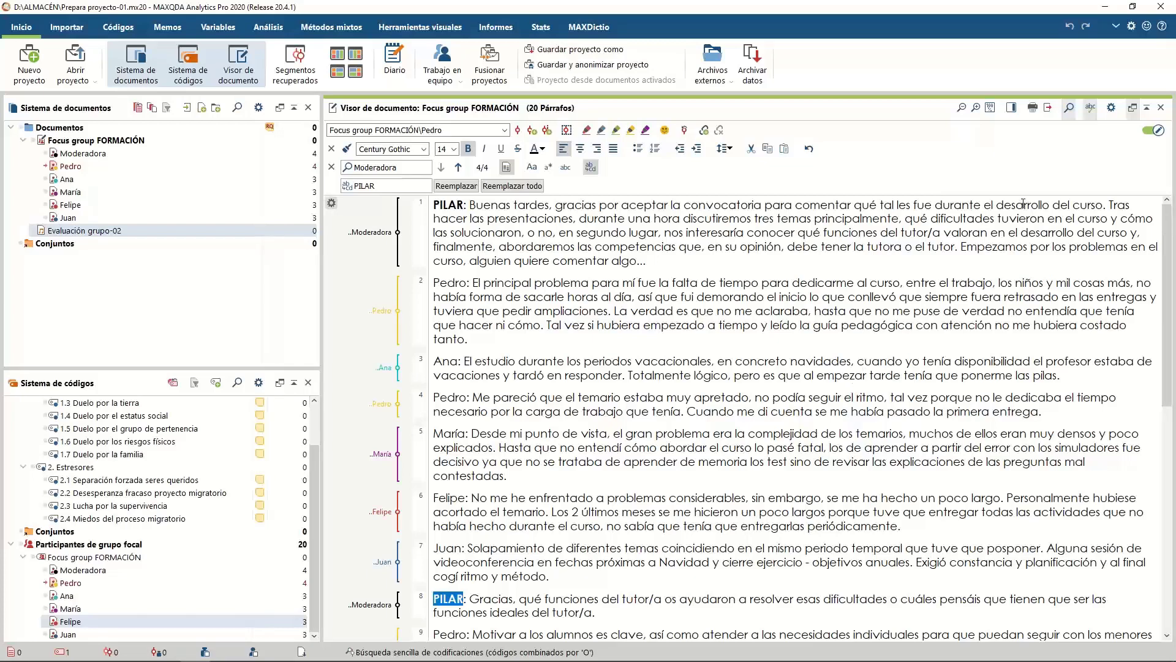
{"action": "left_click", "coordinate": [1150, 132]}
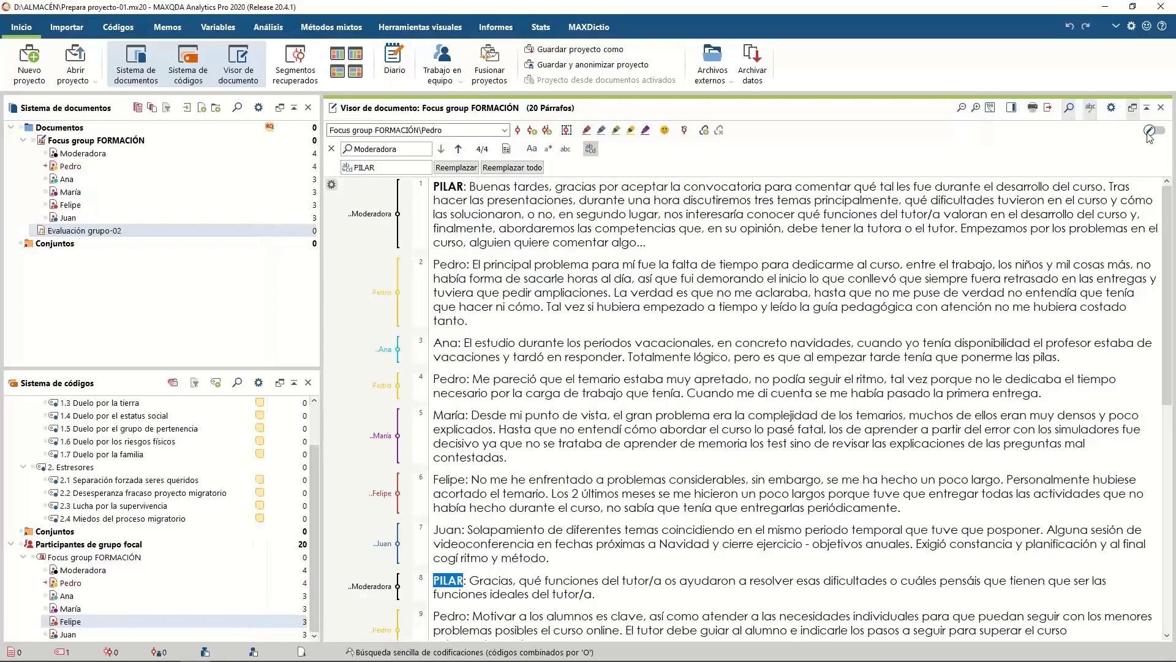
Step: Highlight "Empezamos por los problemas en el curso" in paragraph 1 in red
{"action": "scroll", "coordinate": [805, 371], "scroll_direction": "down", "scroll_amount": 2}
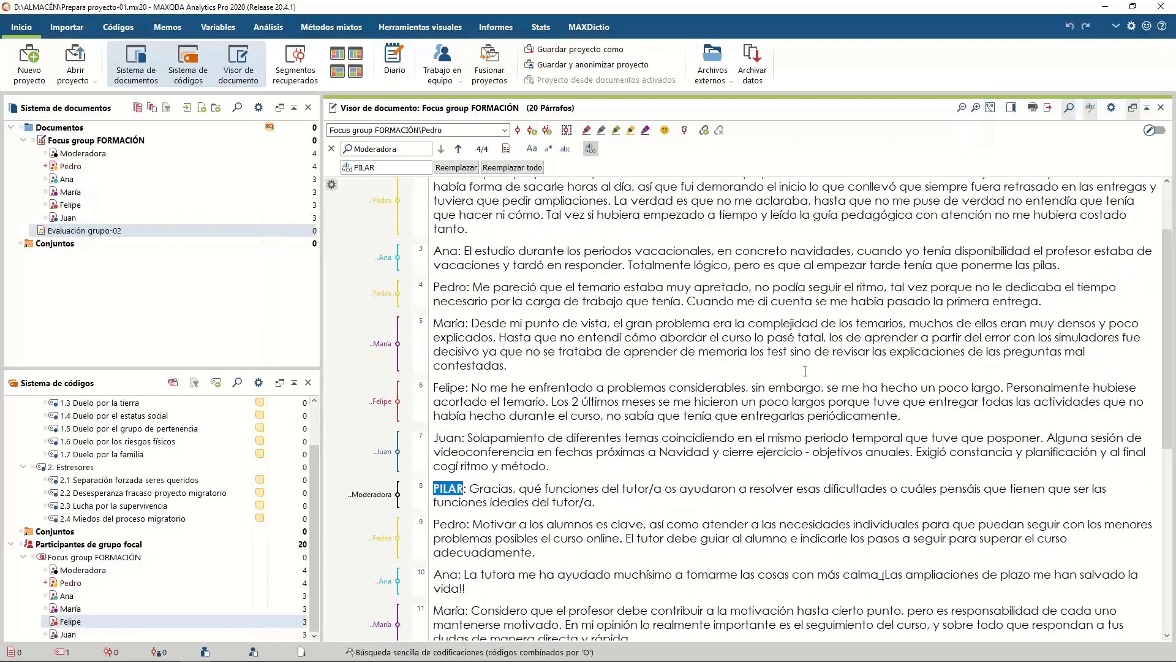
{"action": "scroll", "coordinate": [805, 372], "scroll_direction": "down", "scroll_amount": 1}
{"action": "scroll", "coordinate": [769, 474], "scroll_direction": "up", "scroll_amount": 4}
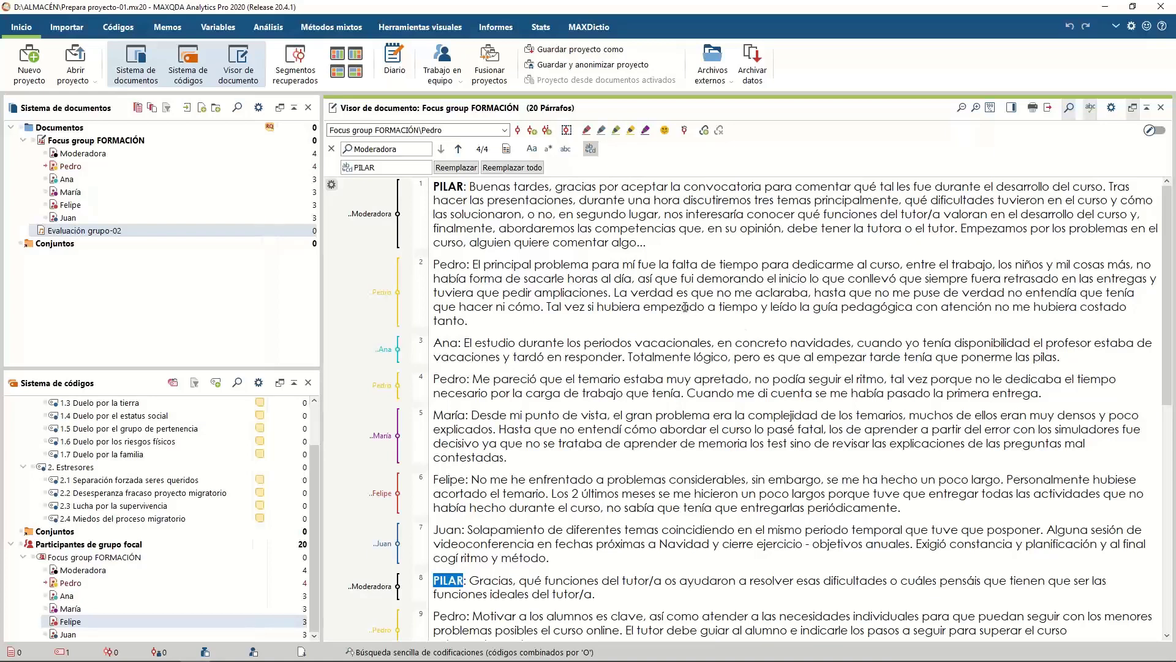
{"action": "scroll", "coordinate": [653, 368], "scroll_direction": "down", "scroll_amount": 5}
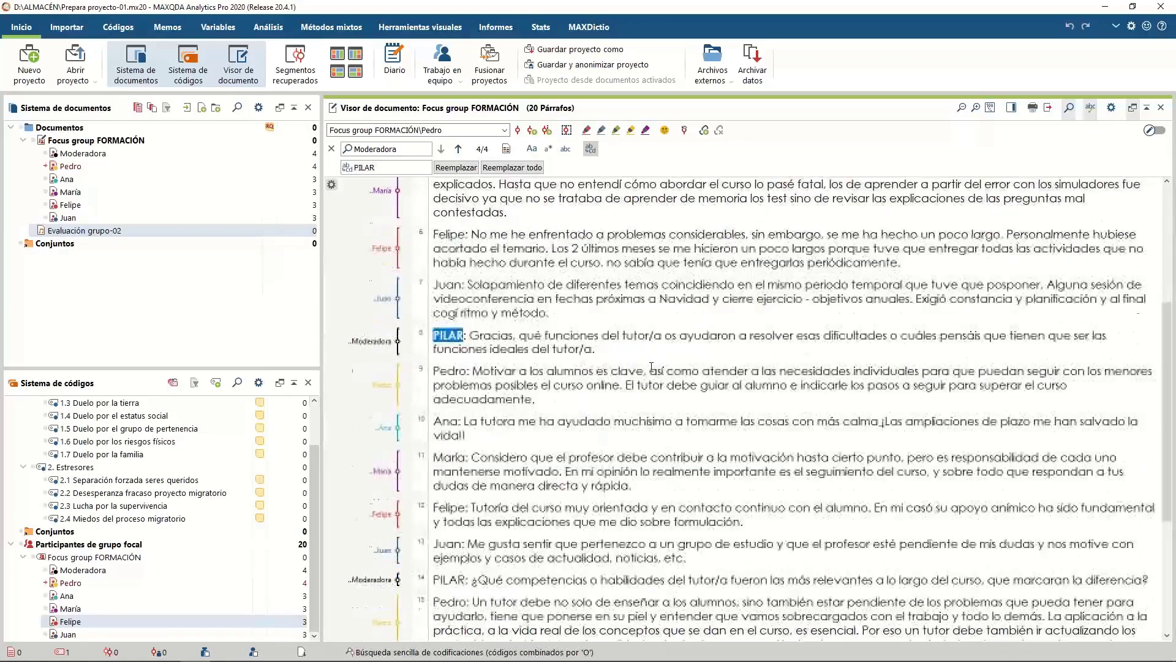
{"action": "scroll", "coordinate": [651, 365], "scroll_direction": "up", "scroll_amount": 5}
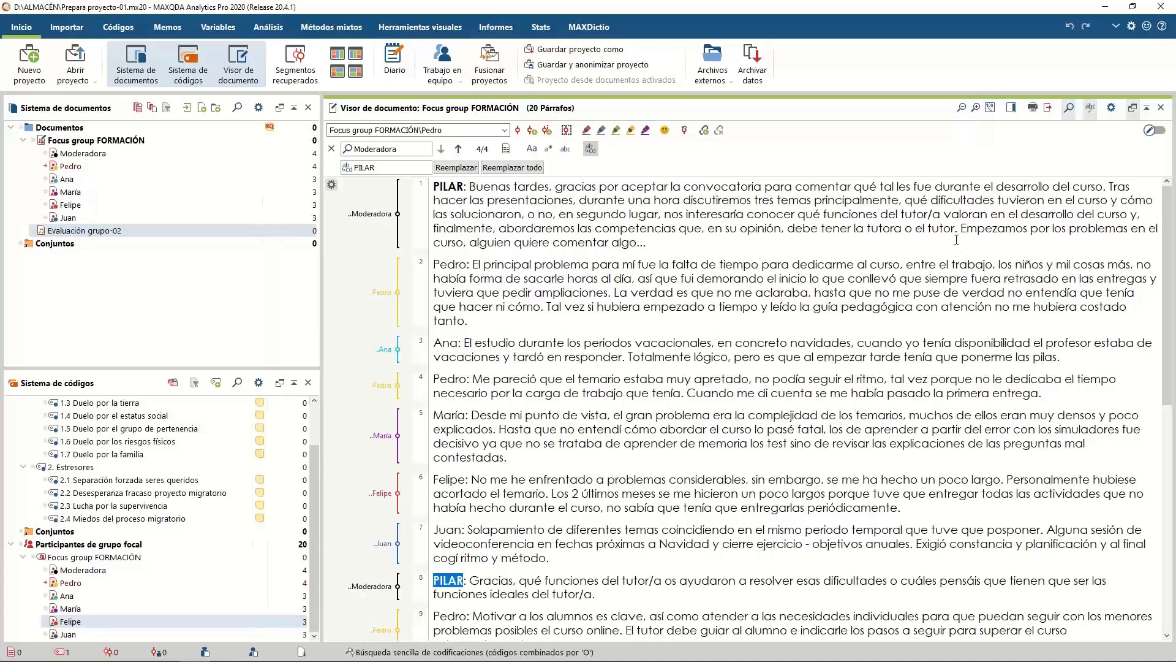
{"action": "left_click_drag", "start_coordinate": [960, 228], "coordinate": [468, 242]}
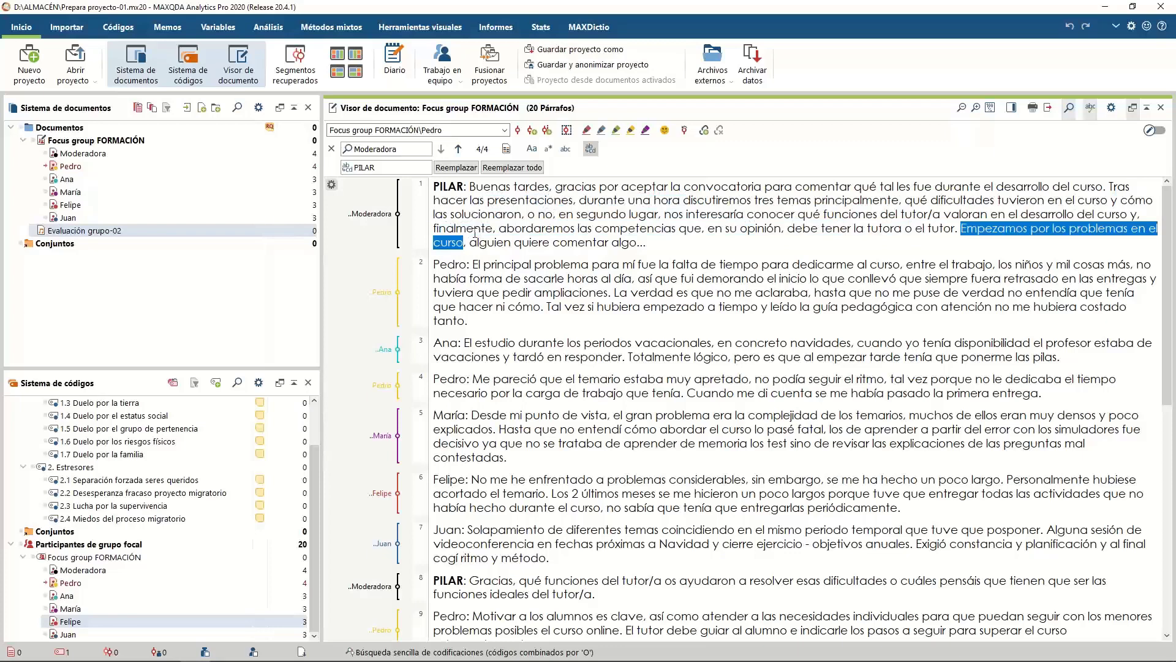
{"action": "left_click", "coordinate": [587, 130]}
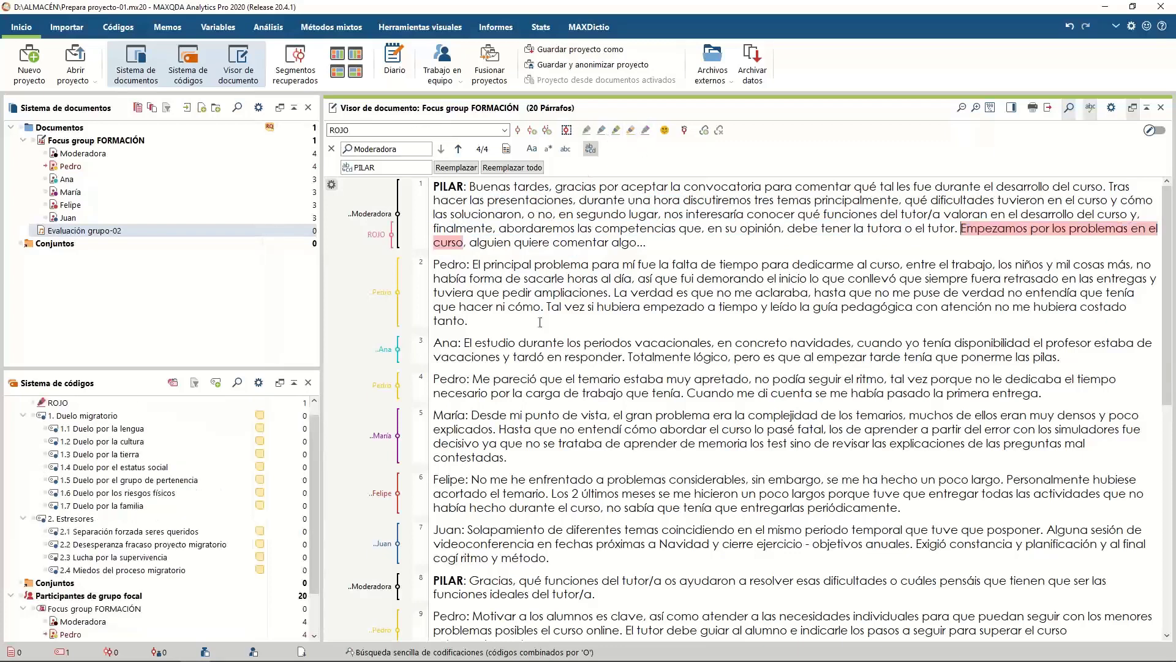
Step: Highlight "funciones ideales del tutor/a." in paragraph 8 in blue
{"action": "scroll", "coordinate": [561, 367], "scroll_direction": "down", "scroll_amount": 5}
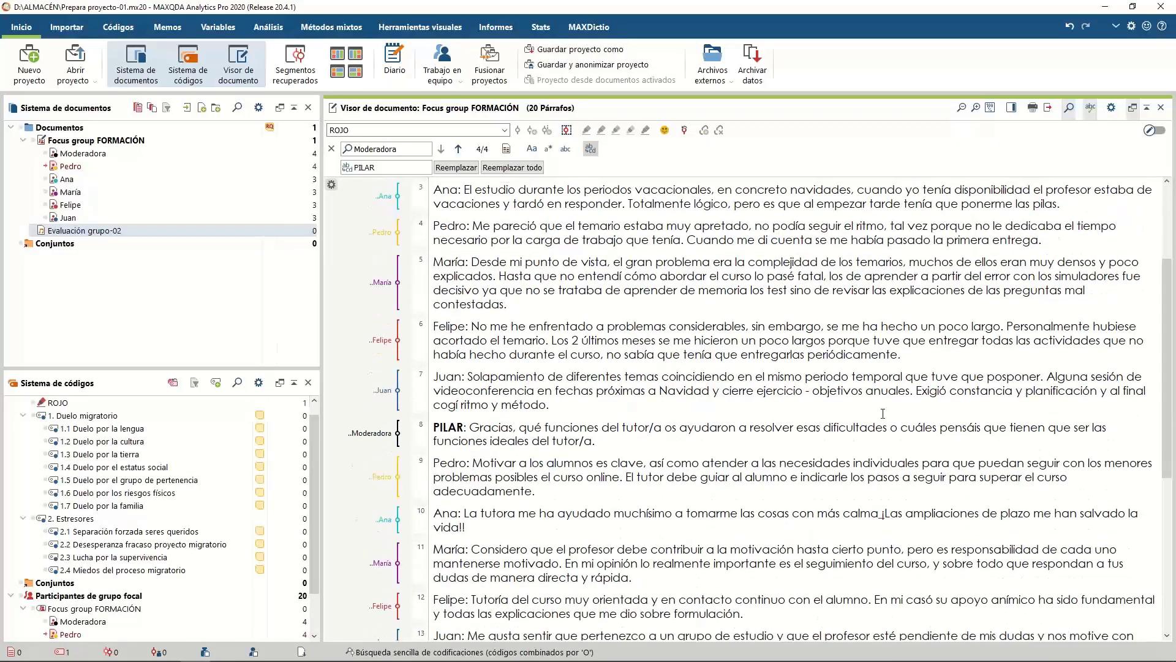
{"action": "left_click_drag", "start_coordinate": [433, 441], "coordinate": [596, 441]}
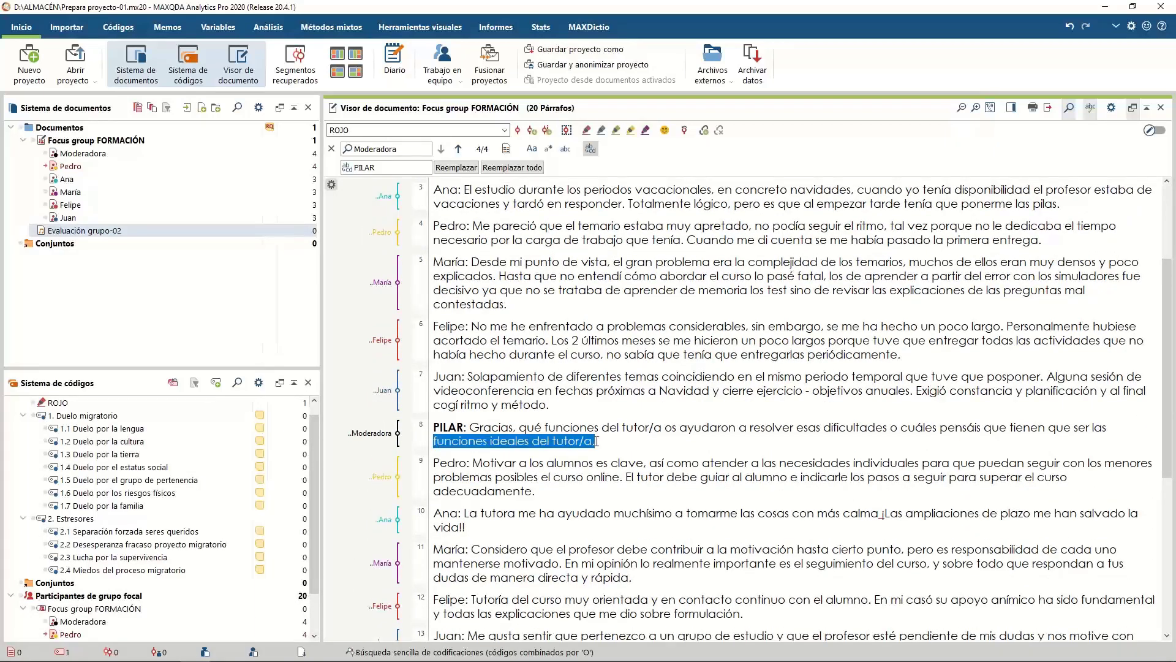
{"action": "left_click", "coordinate": [603, 130]}
Step: Highlight "competencias o habilidades del tutor/a" in paragraph 14 in green
{"action": "scroll", "coordinate": [641, 353], "scroll_direction": "down", "scroll_amount": 8}
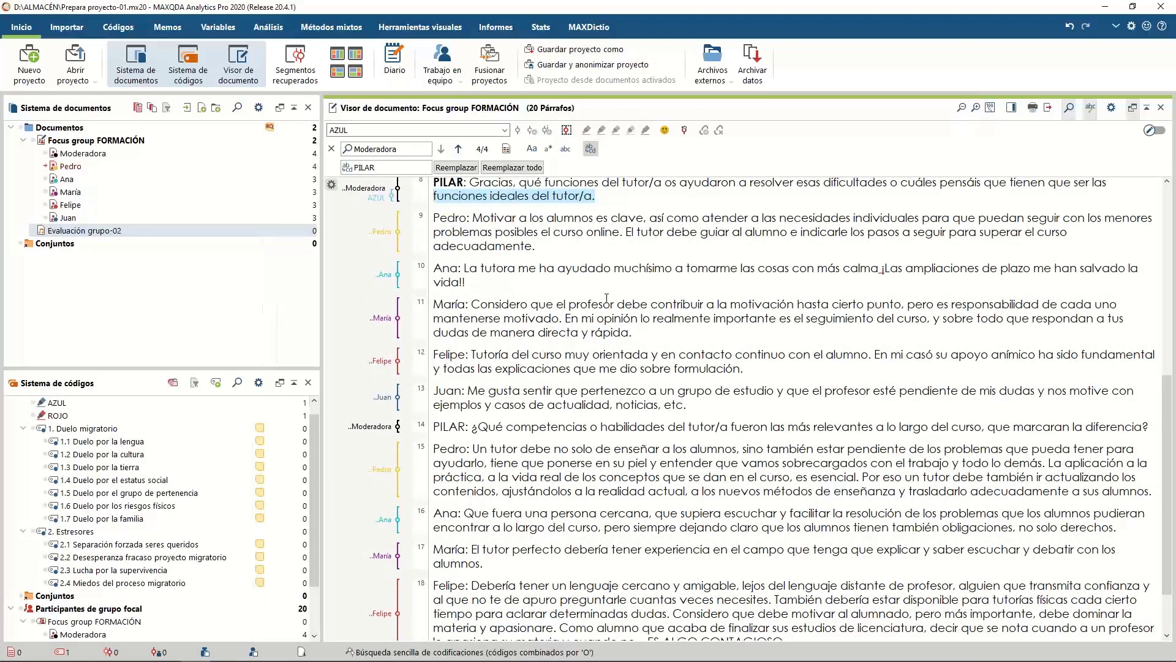
{"action": "scroll", "coordinate": [711, 288], "scroll_direction": "up", "scroll_amount": 13}
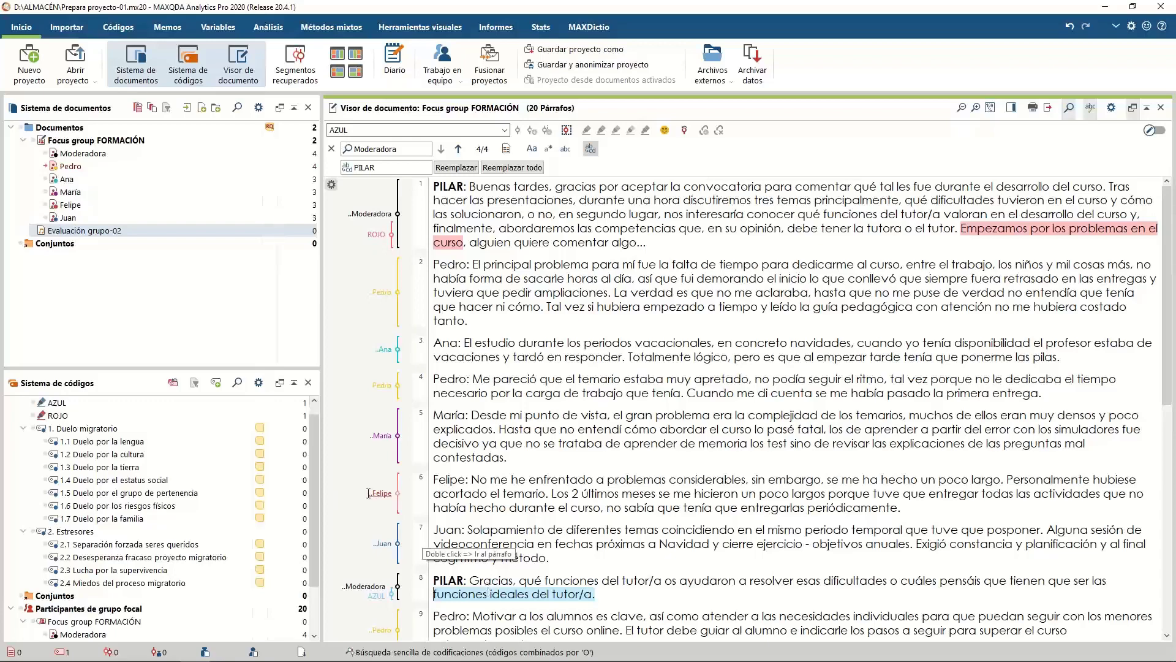
{"action": "scroll", "coordinate": [620, 547], "scroll_direction": "down", "scroll_amount": 3}
{"action": "scroll", "coordinate": [619, 547], "scroll_direction": "down", "scroll_amount": 6}
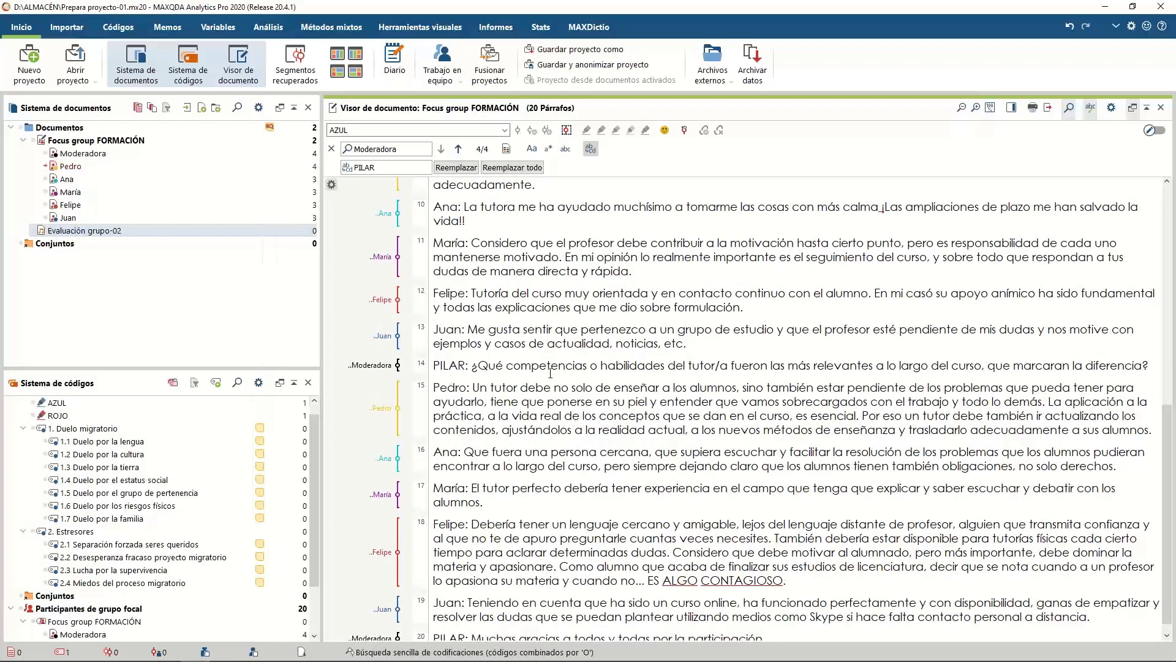
{"action": "left_click_drag", "start_coordinate": [507, 366], "coordinate": [728, 366]}
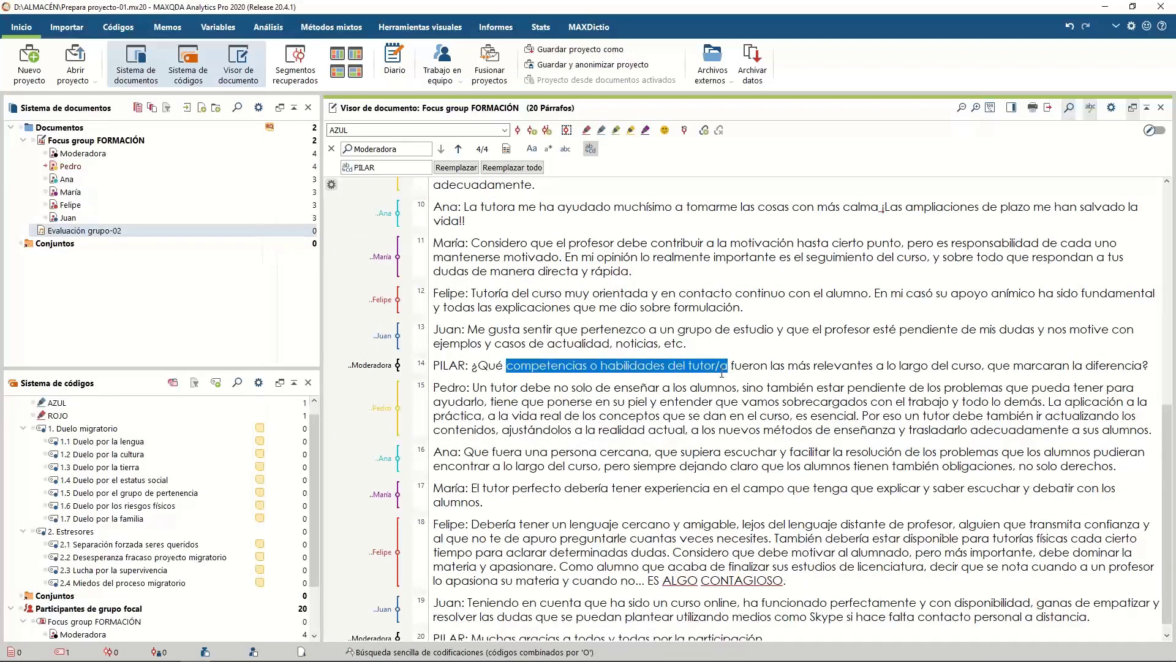
{"action": "left_click", "coordinate": [615, 130]}
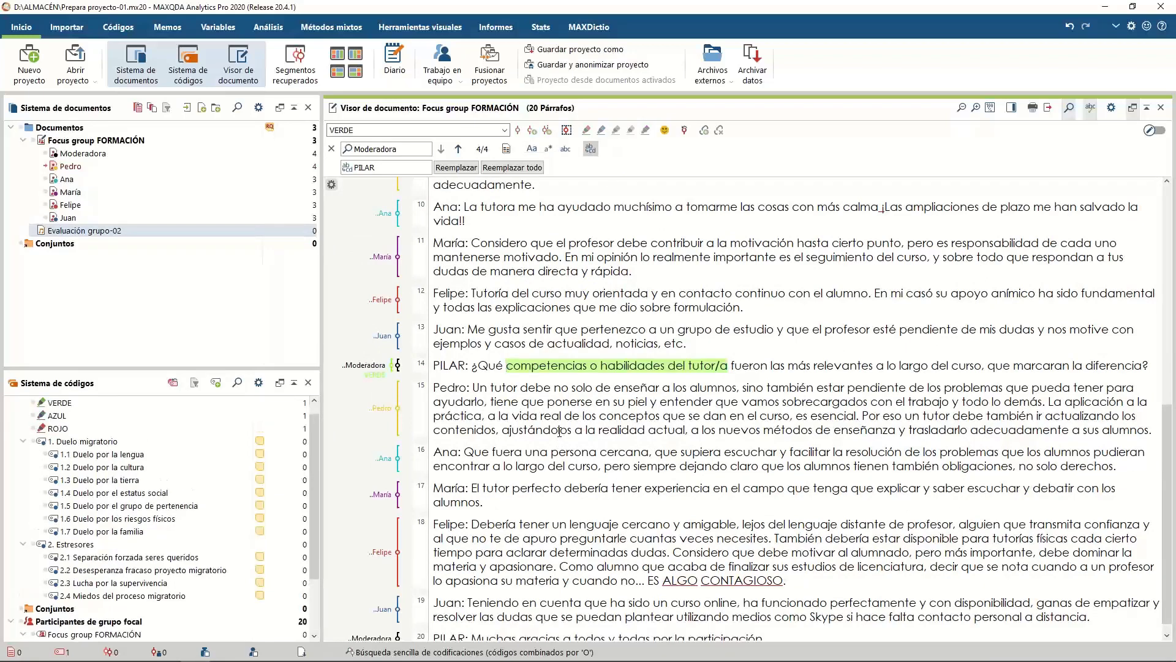
{"action": "scroll", "coordinate": [559, 433], "scroll_direction": "down", "scroll_amount": 1}
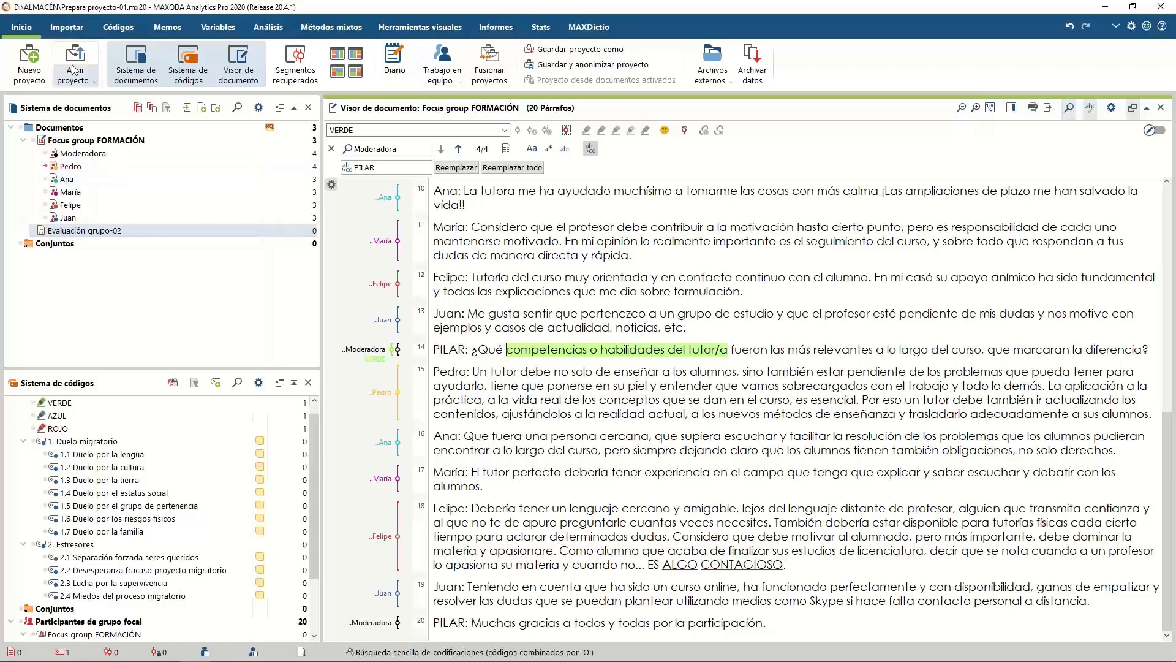
{"action": "left_click", "coordinate": [76, 35]}
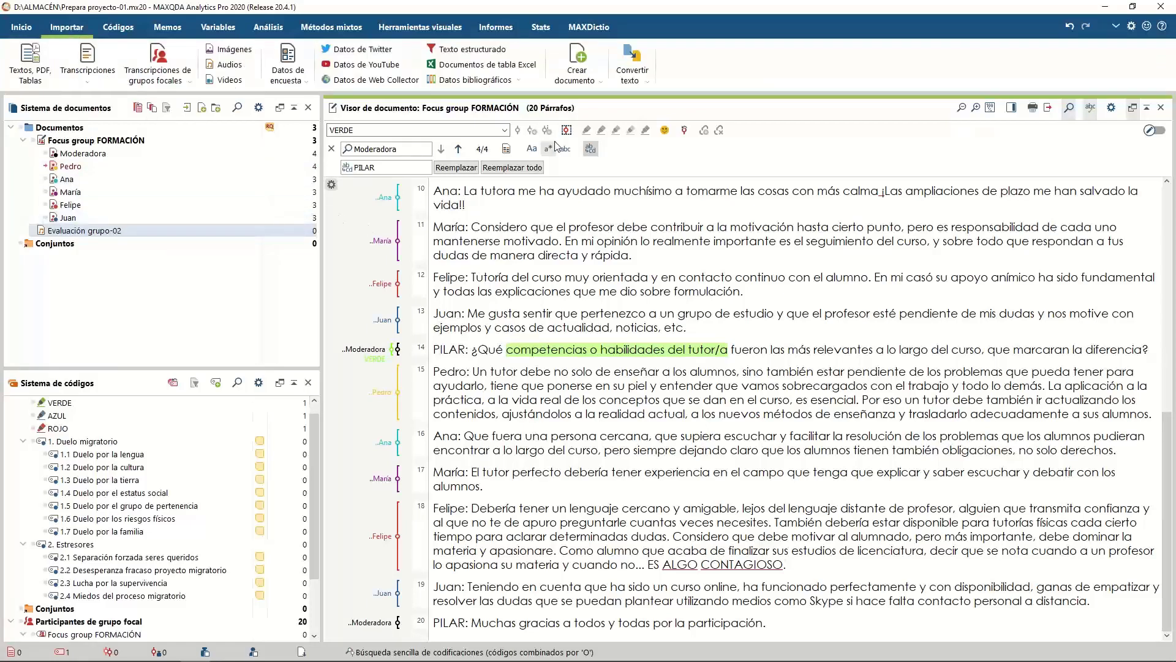
{"action": "left_click", "coordinate": [632, 79]}
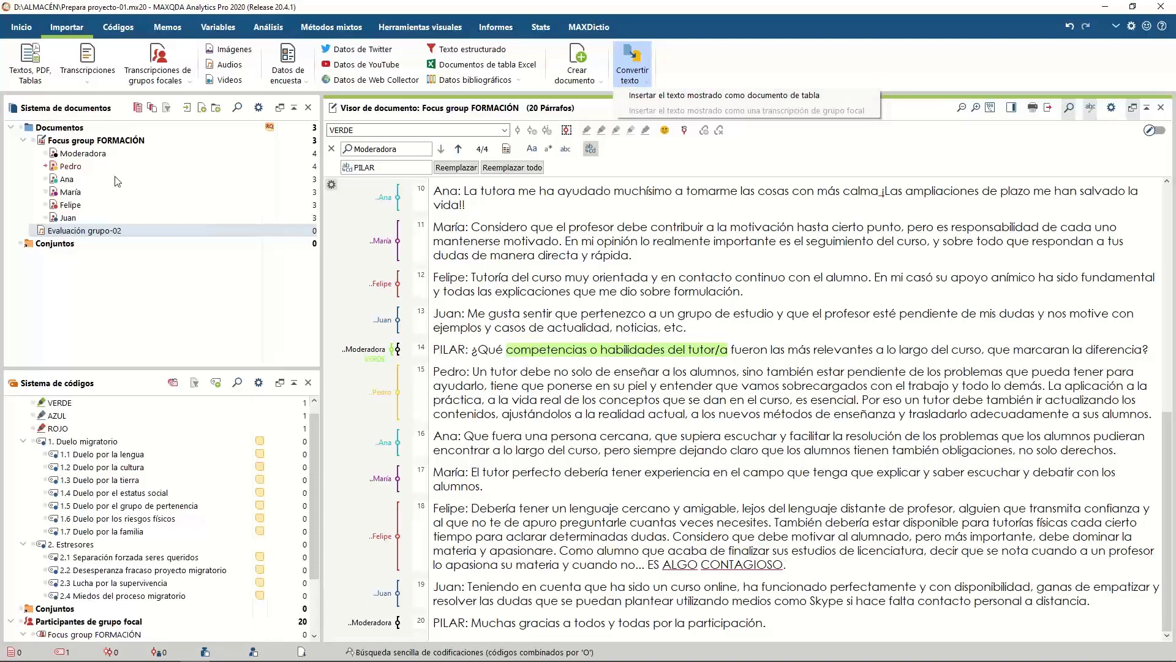
Step: Open the focus group participants overview for the document "Focus group FORMACIÓN"
{"action": "left_click", "coordinate": [131, 141]}
{"action": "left_click", "coordinate": [132, 141]}
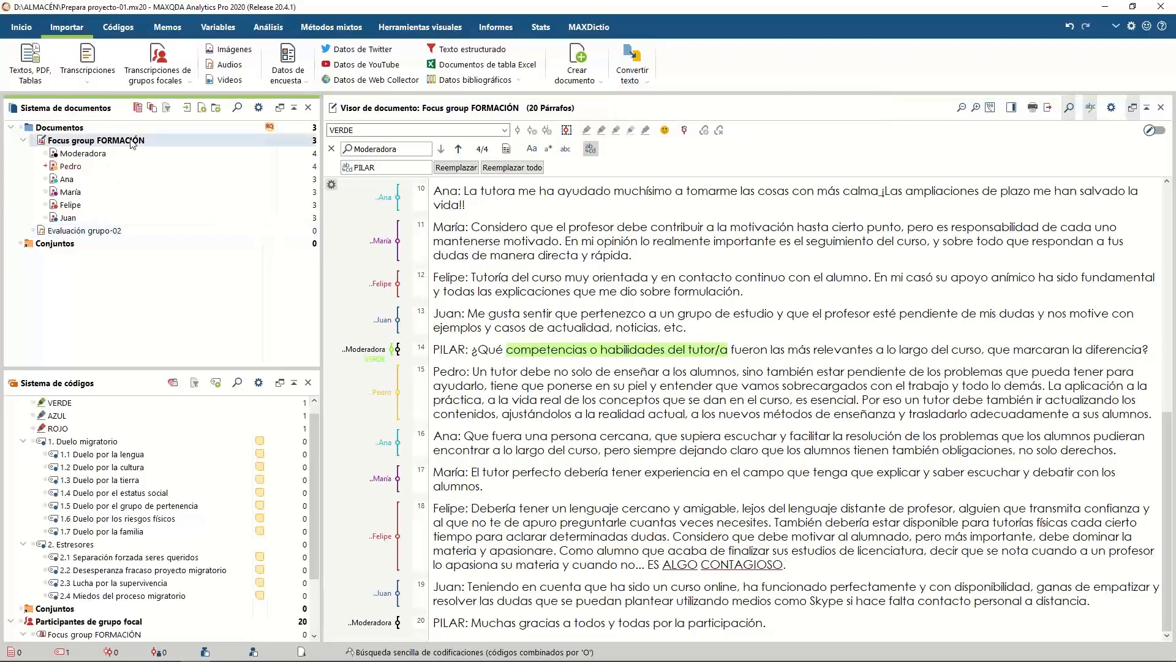
{"action": "right_click", "coordinate": [132, 141]}
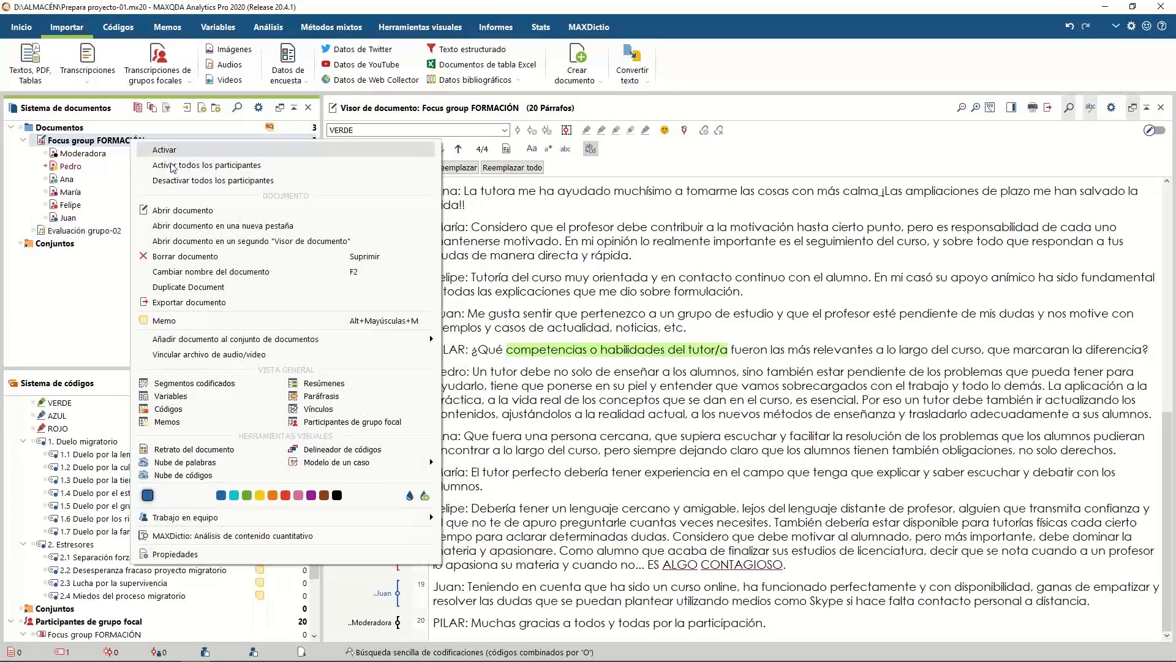
{"action": "left_click", "coordinate": [366, 422]}
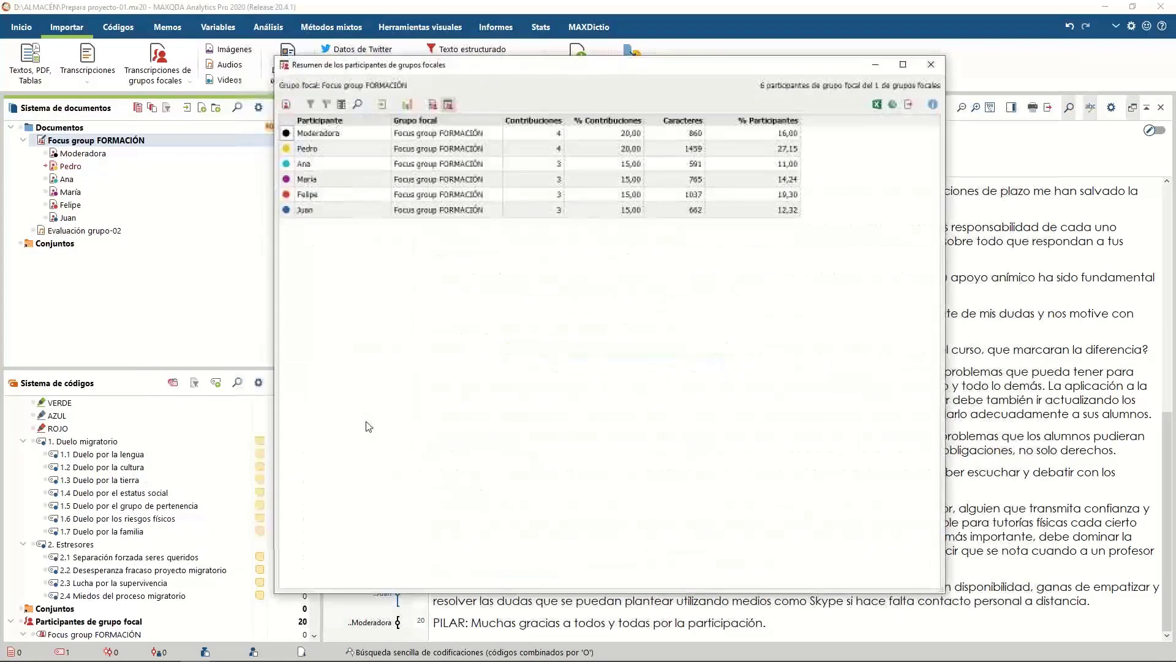
{"action": "left_click_drag", "start_coordinate": [506, 69], "coordinate": [404, 110]}
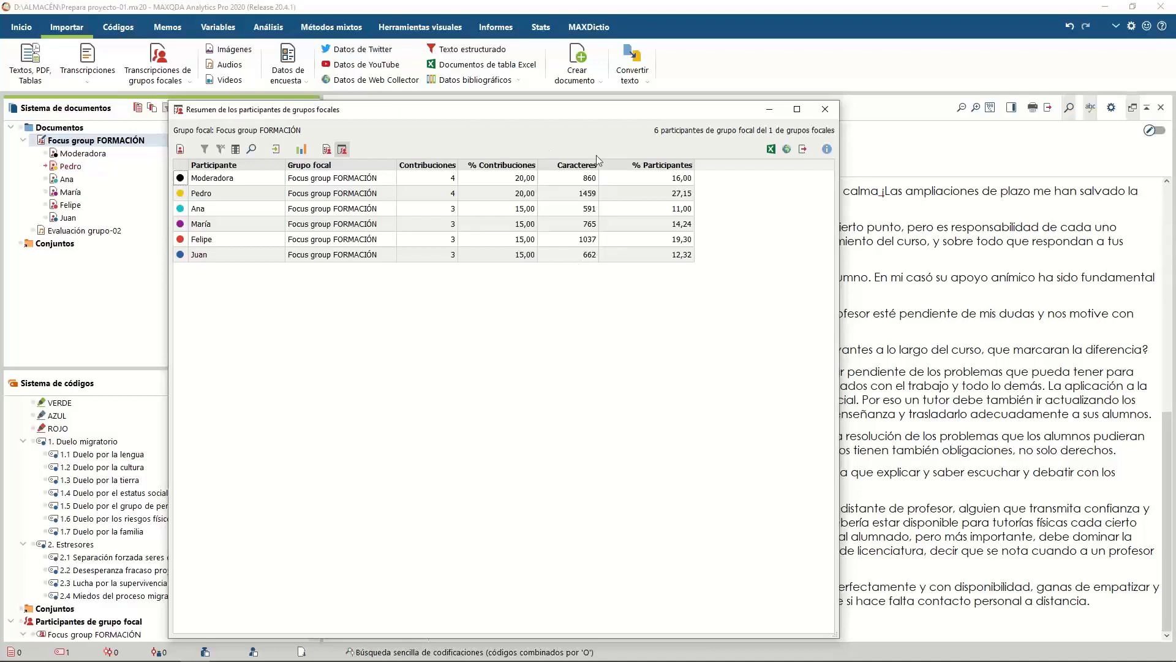
Step: Create a whole-number (Número entero) variable named "Edad" in the focus group participants' variable list
{"action": "left_click", "coordinate": [327, 149]}
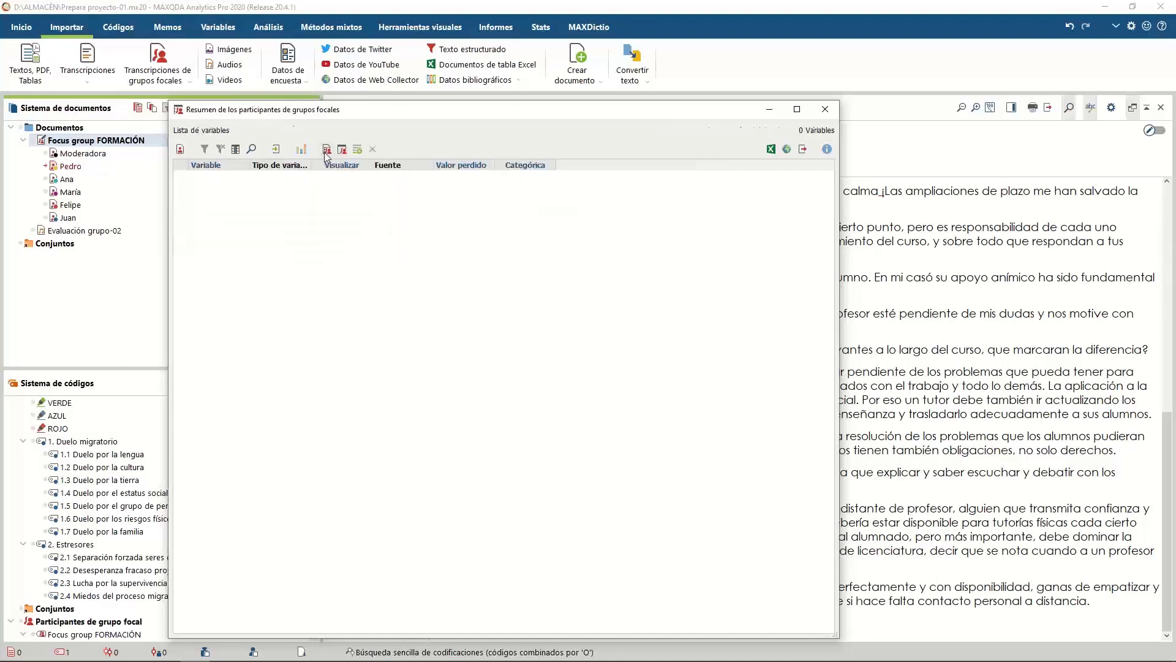
{"action": "left_click", "coordinate": [358, 153]}
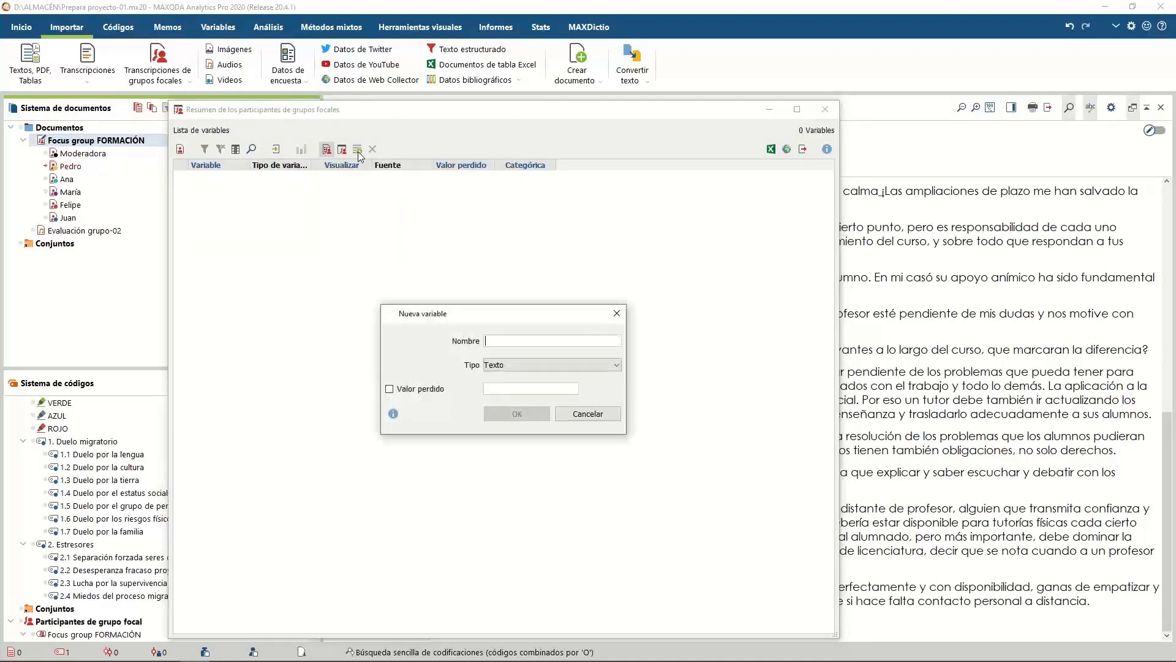
{"action": "type", "text": "Ed"}
{"action": "key", "text": "BackSpace"}
{"action": "key", "text": "BackSpace"}
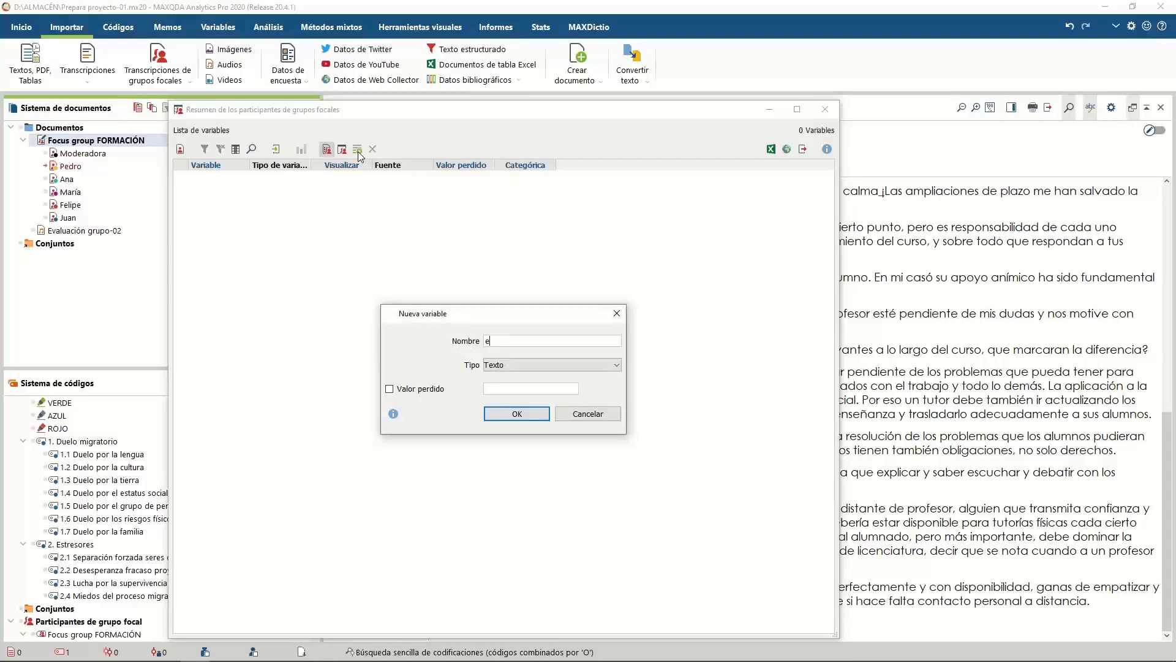
{"action": "type", "text": "Edad"}
{"action": "left_click", "coordinate": [611, 366]}
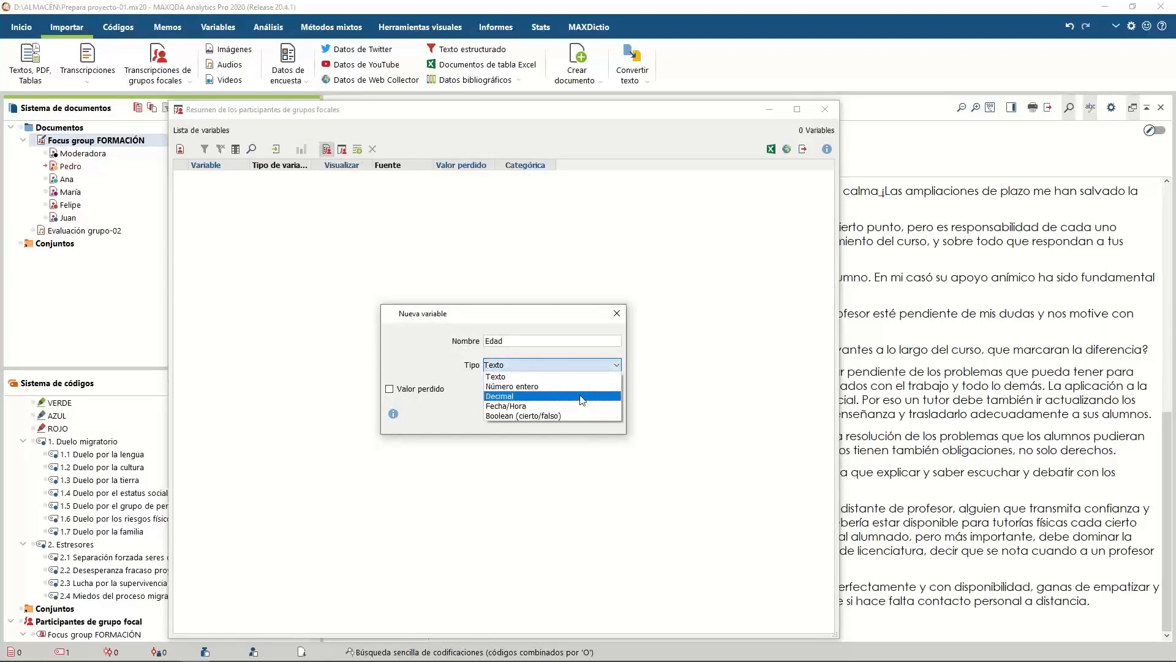
{"action": "left_click", "coordinate": [576, 384]}
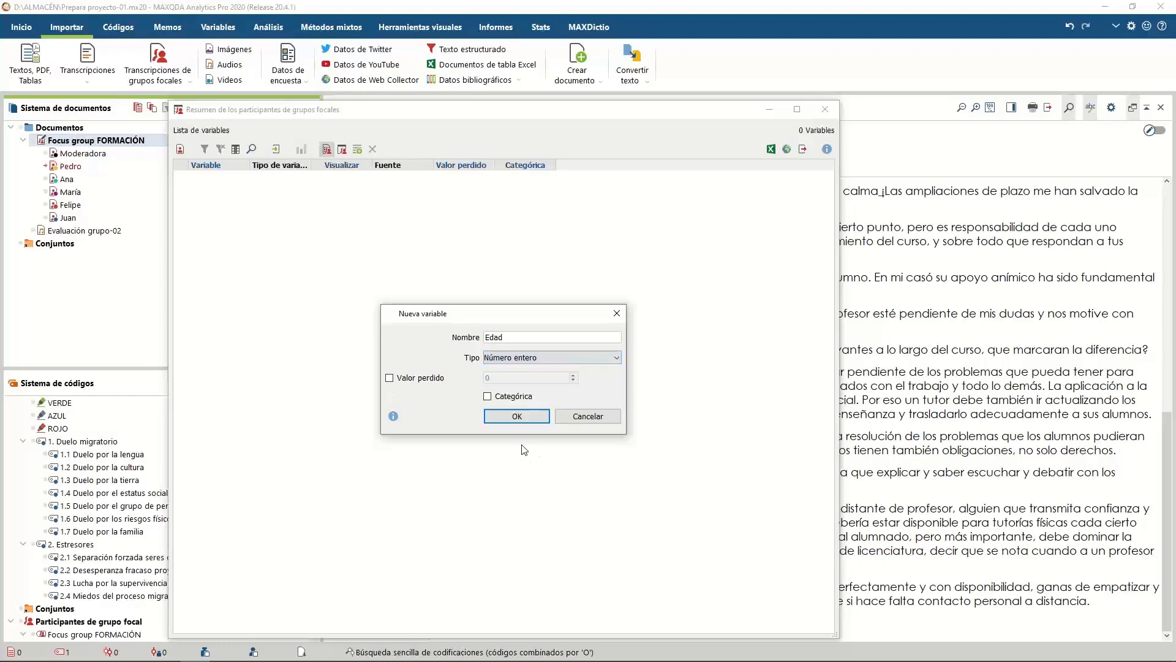
{"action": "left_click", "coordinate": [519, 418]}
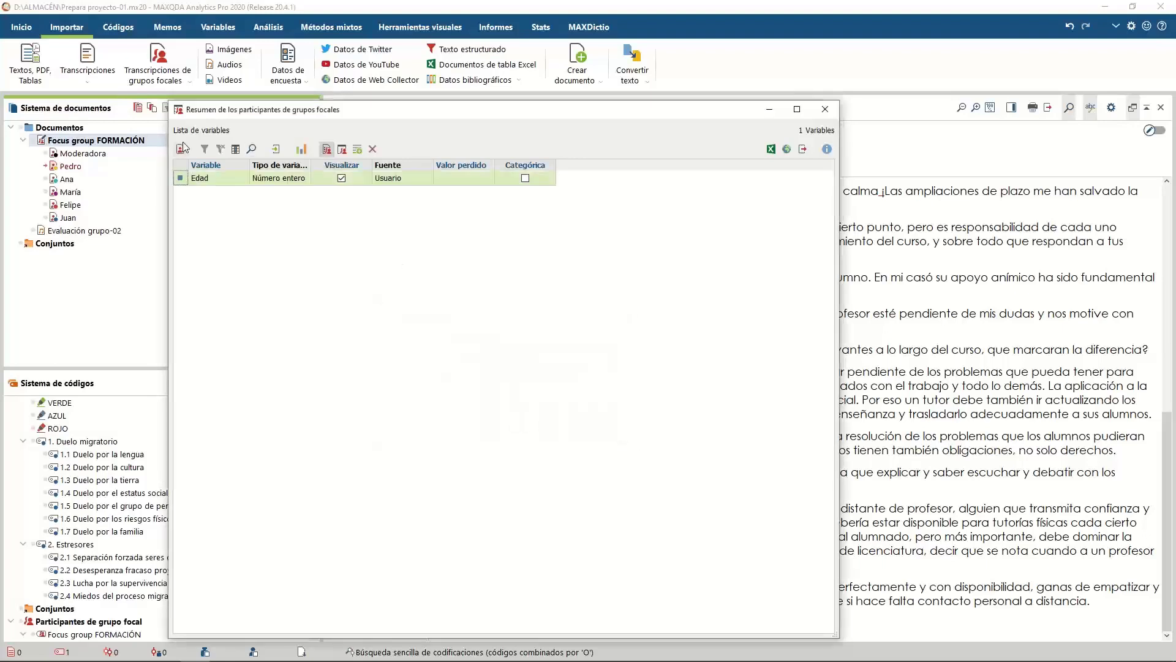
{"action": "left_click", "coordinate": [357, 150]}
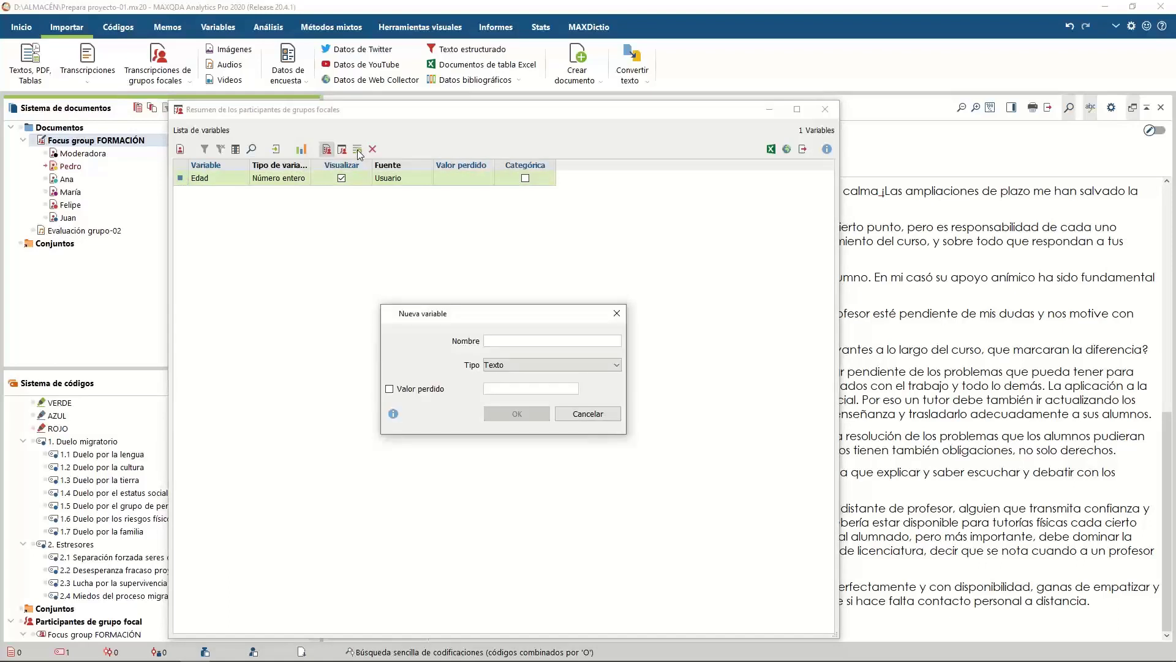
{"action": "key", "text": "Escape"}
Step: In the participant data table, enter the Edad values 40, 32, 34, 32 and 40 for the five participants below the moderator, in row order
{"action": "left_click", "coordinate": [342, 150]}
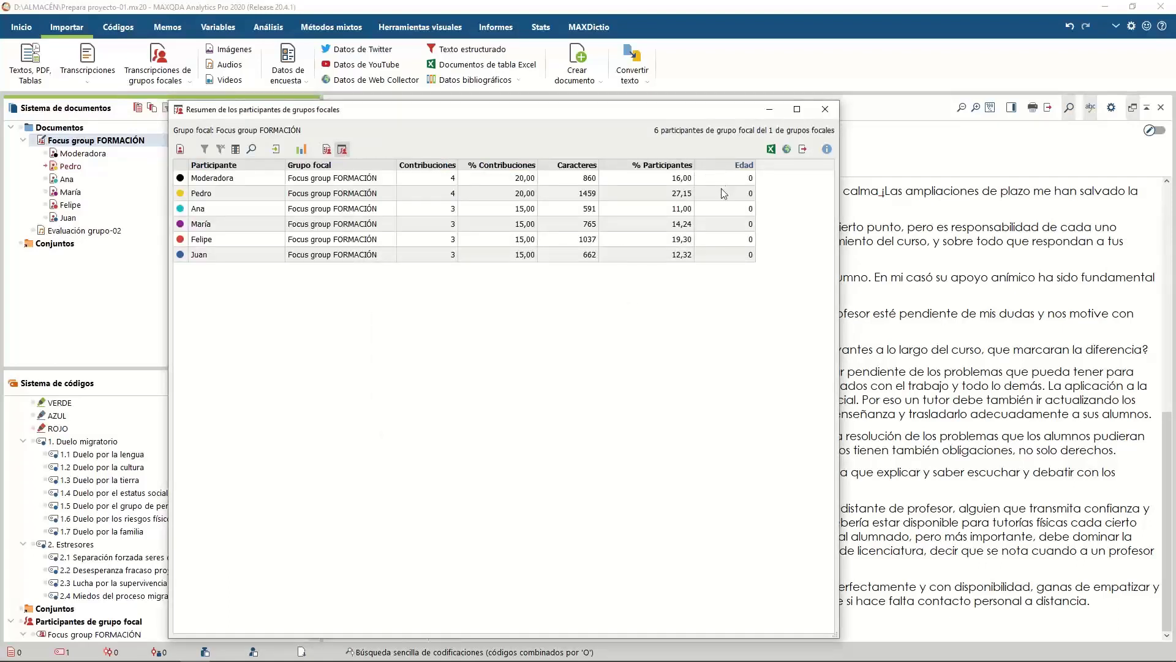
{"action": "double_click", "coordinate": [738, 194]}
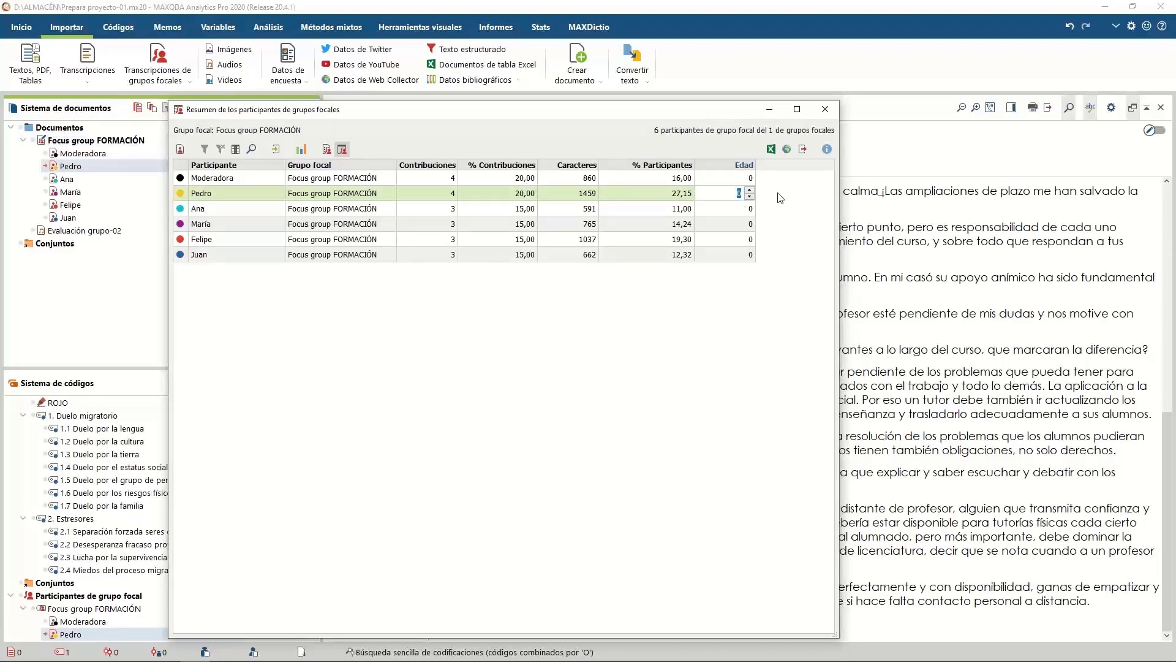
{"action": "type", "text": "40"}
{"action": "key", "text": "Return"}
{"action": "type", "text": "32"}
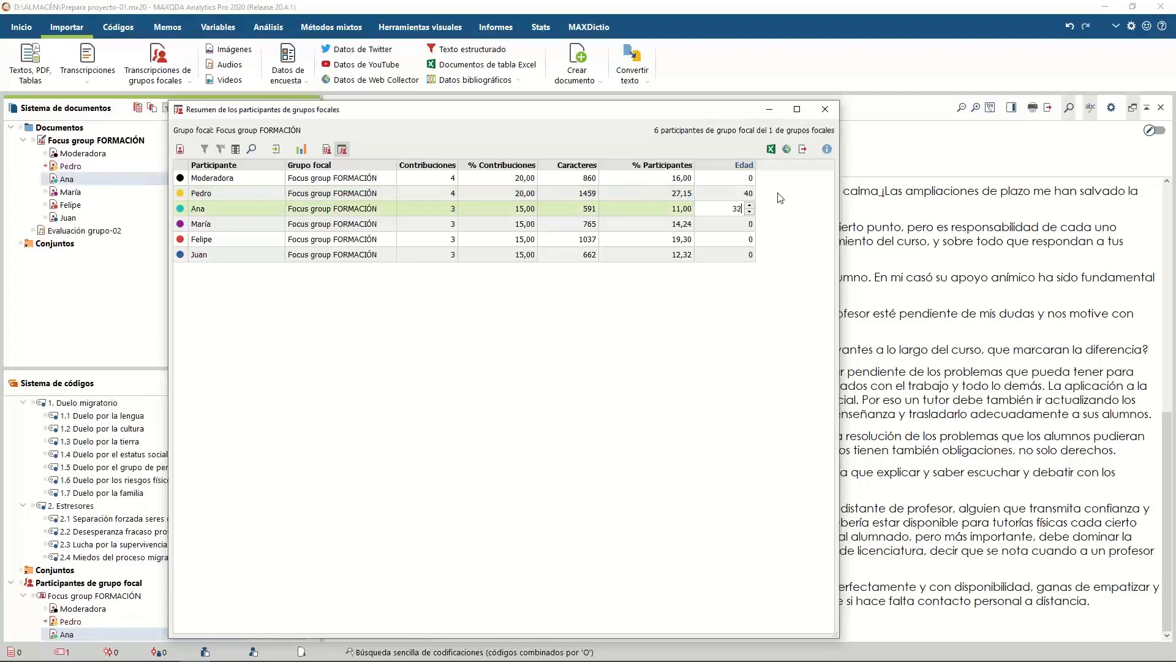
{"action": "key", "text": "Return"}
{"action": "type", "text": "34"}
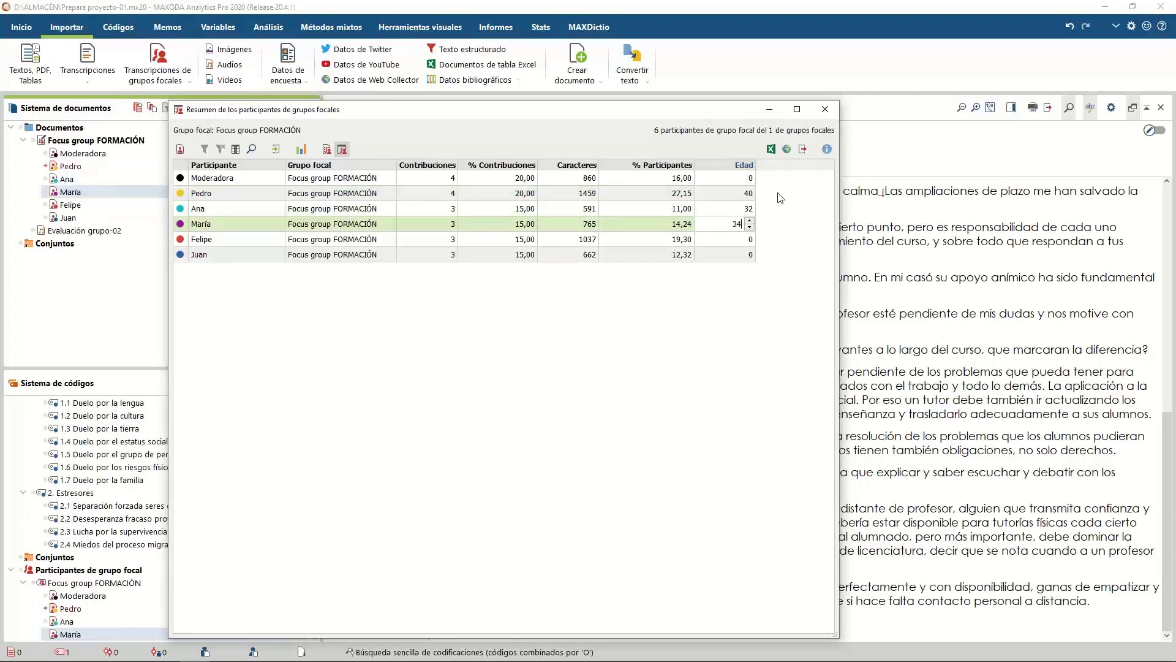
{"action": "key", "text": "Return"}
{"action": "type", "text": "32"}
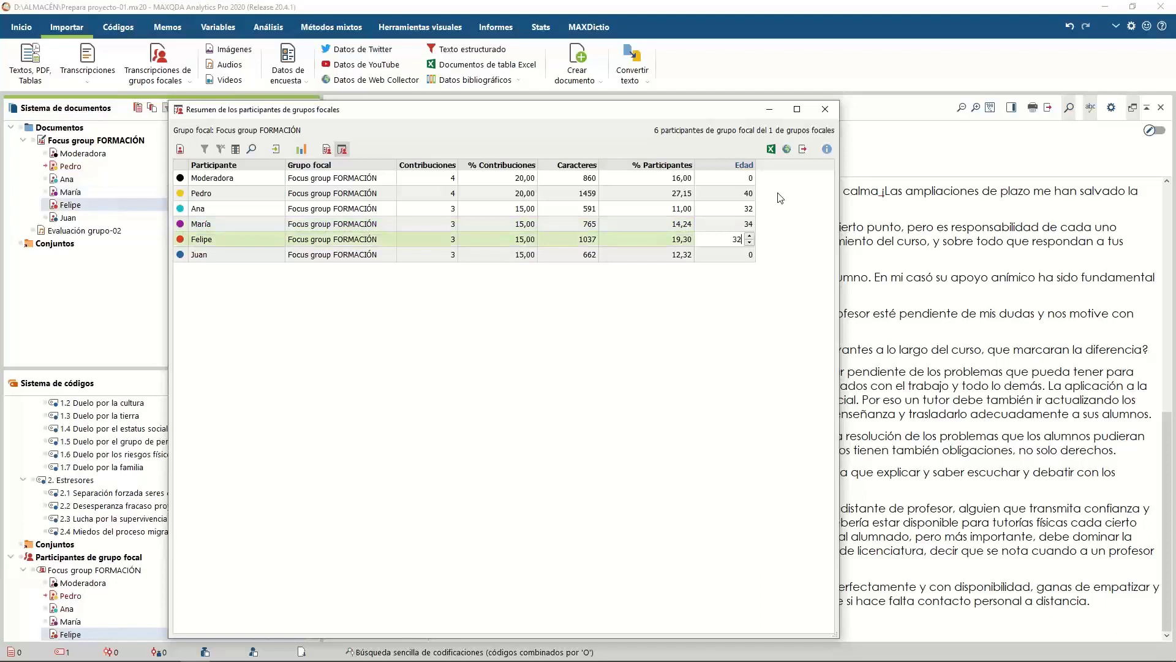
{"action": "key", "text": "Return"}
{"action": "type", "text": "40"}
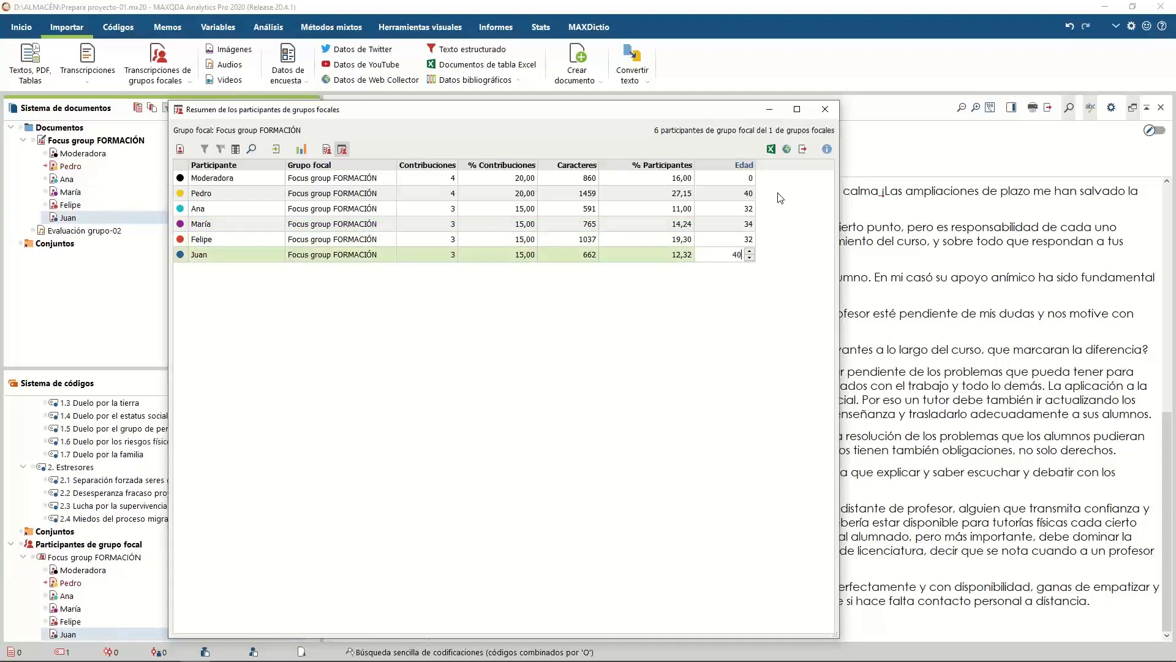
{"action": "left_click", "coordinate": [615, 303]}
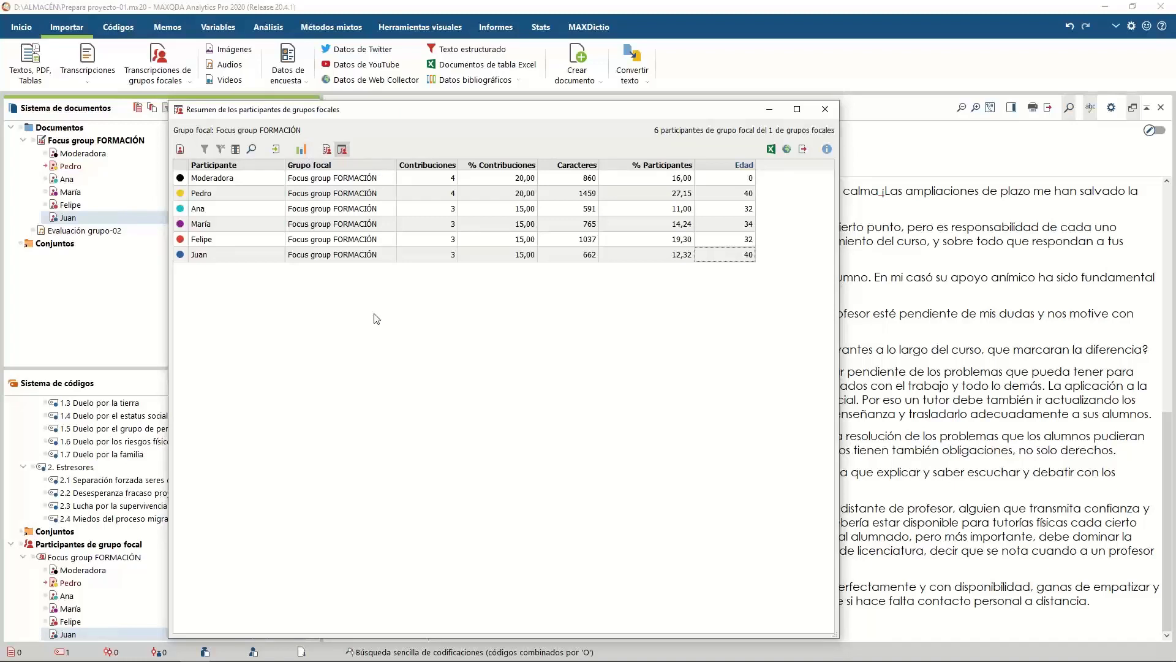
{"action": "mouse_move", "coordinate": [285, 660]}
{"action": "left_click", "coordinate": [230, 658]}
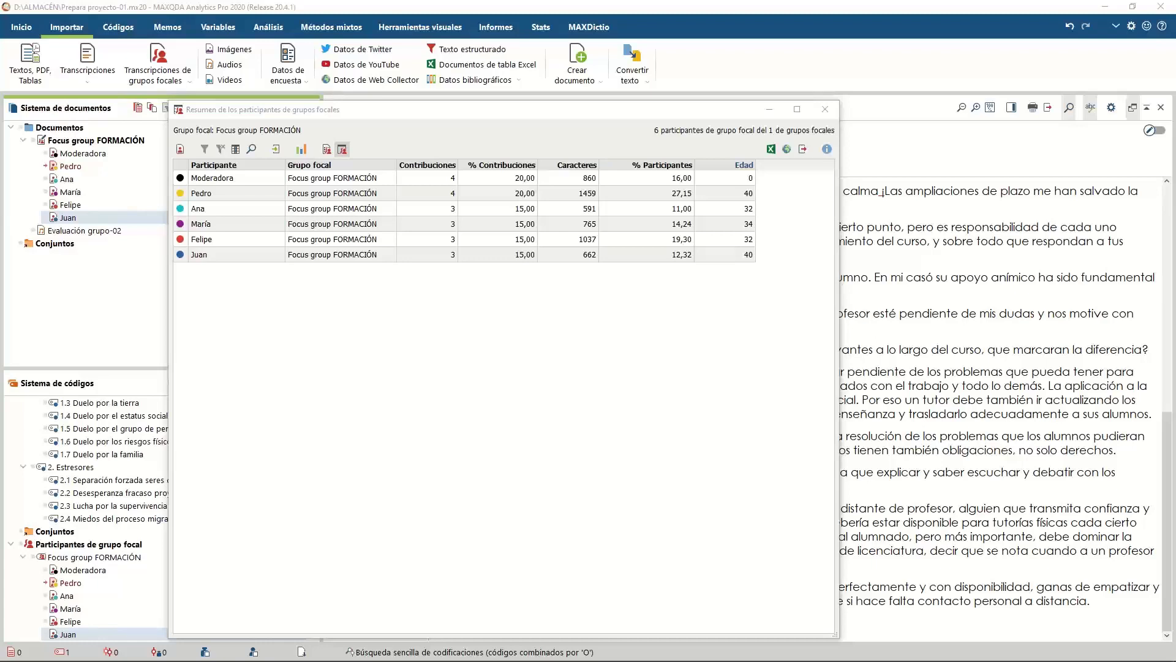
{"action": "key", "text": "XF86AudioLowerVolume"}
{"action": "key", "text": "XF86AudioLowerVolume"}
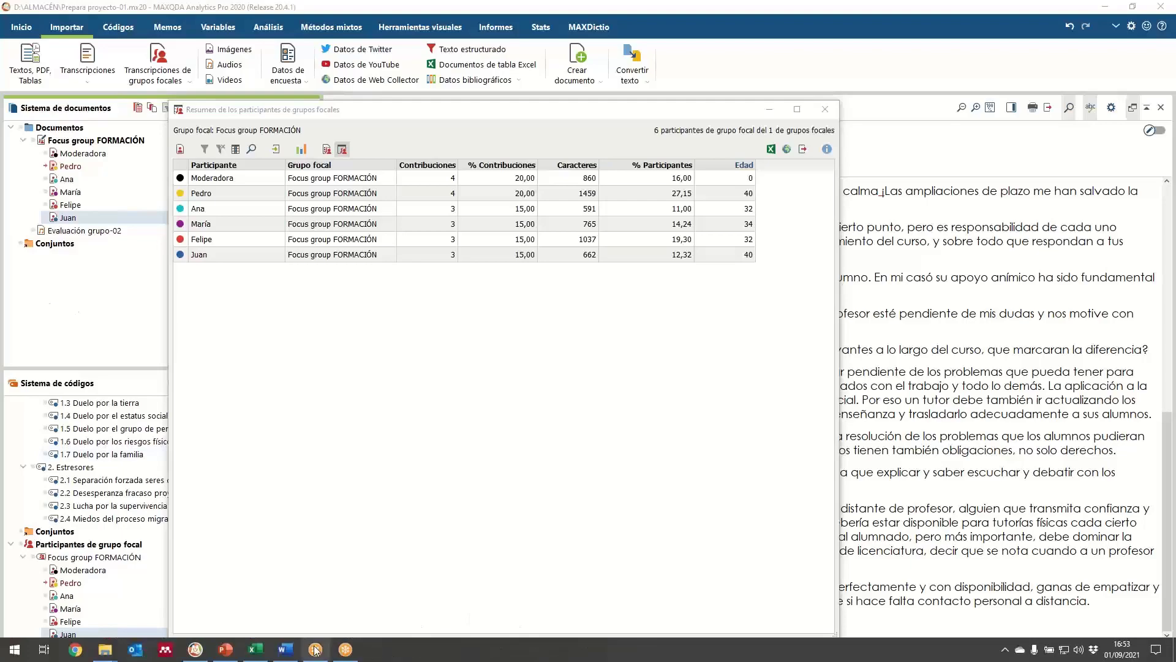
Step: Switch to the Excel workbook "Marco Conceptual Formación Online.xlsx" and examine its código and memo column headers
{"action": "left_click", "coordinate": [254, 650]}
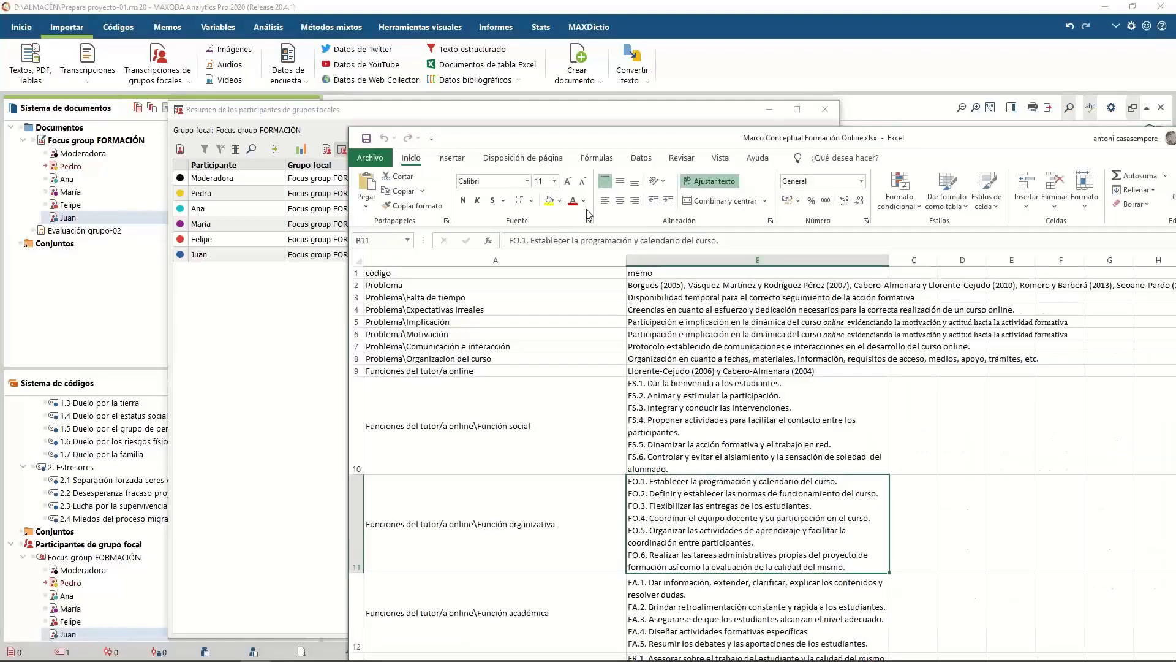
{"action": "double_click", "coordinate": [552, 137]}
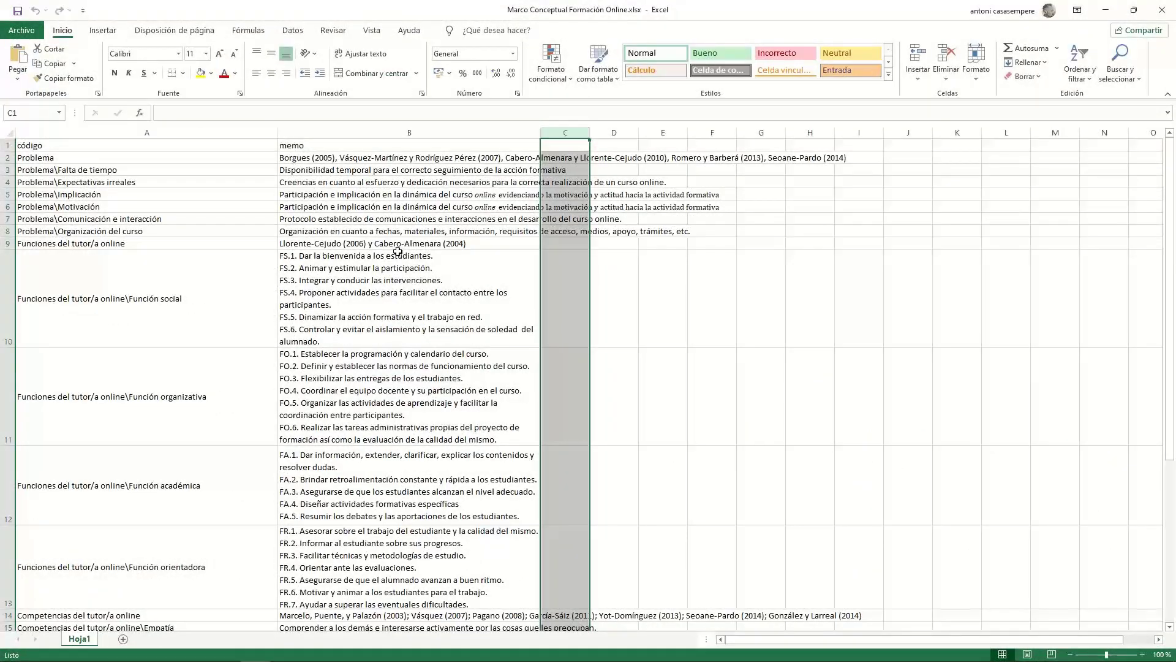
{"action": "left_click", "coordinate": [395, 245]}
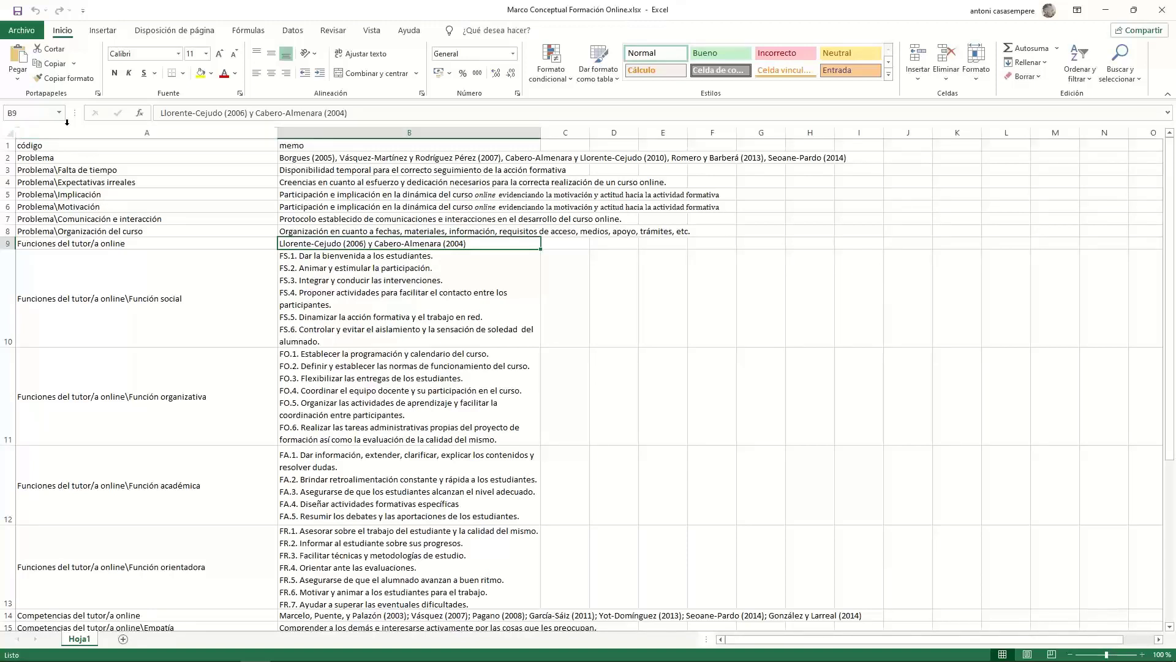
{"action": "left_click", "coordinate": [74, 146]}
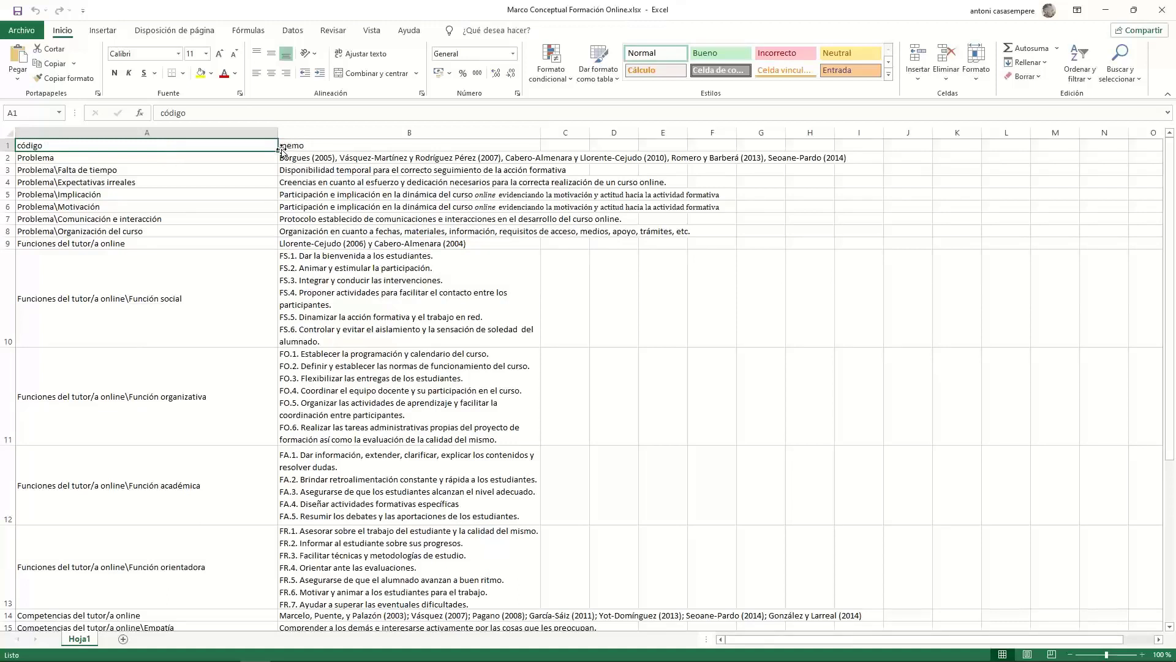
{"action": "left_click", "coordinate": [333, 145]}
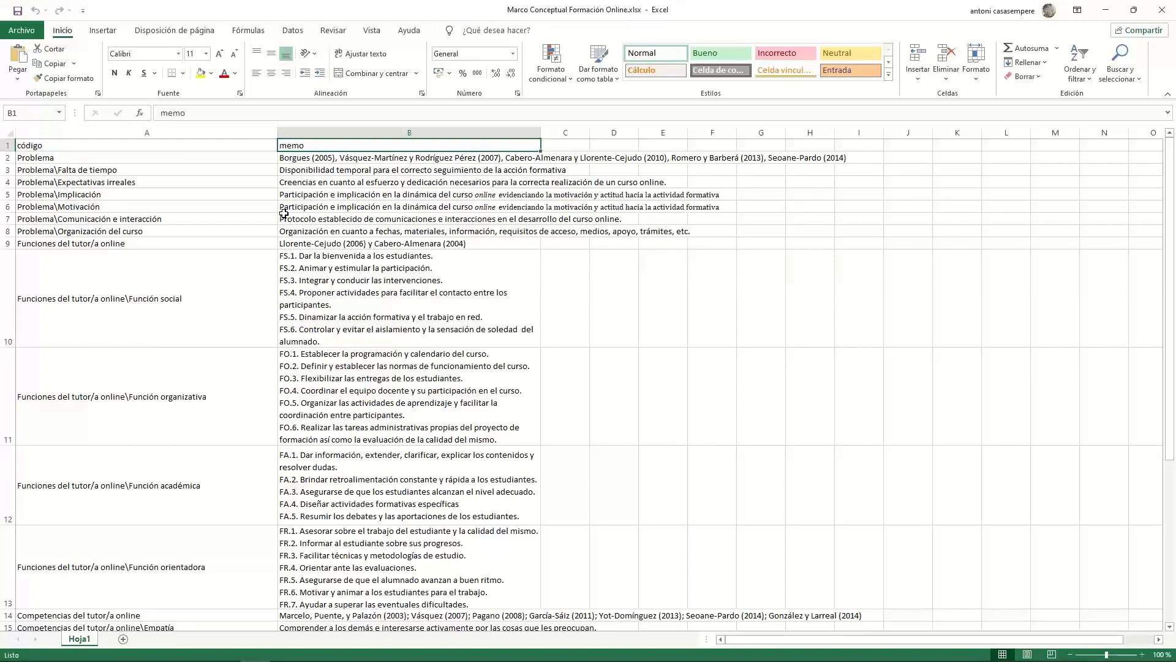
Step: Examine the Problema code row with its memo and how the subcode rows beneath it are written
{"action": "left_click_drag", "start_coordinate": [126, 157], "coordinate": [311, 158]}
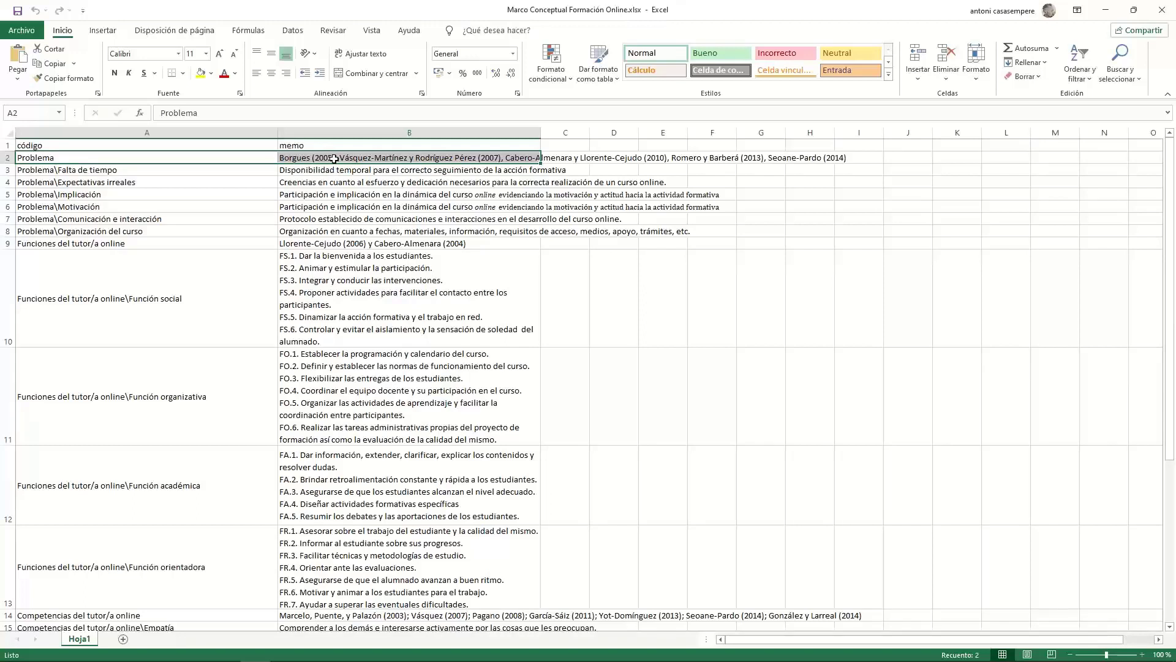
{"action": "left_click", "coordinate": [191, 183]}
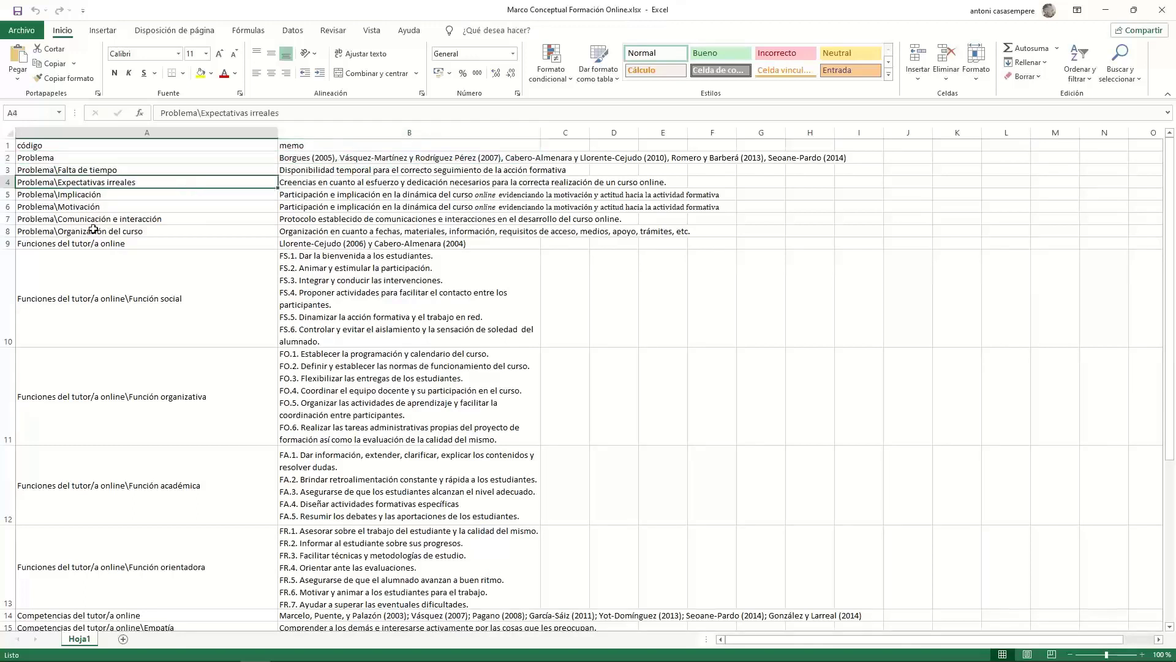
{"action": "left_click", "coordinate": [64, 160]}
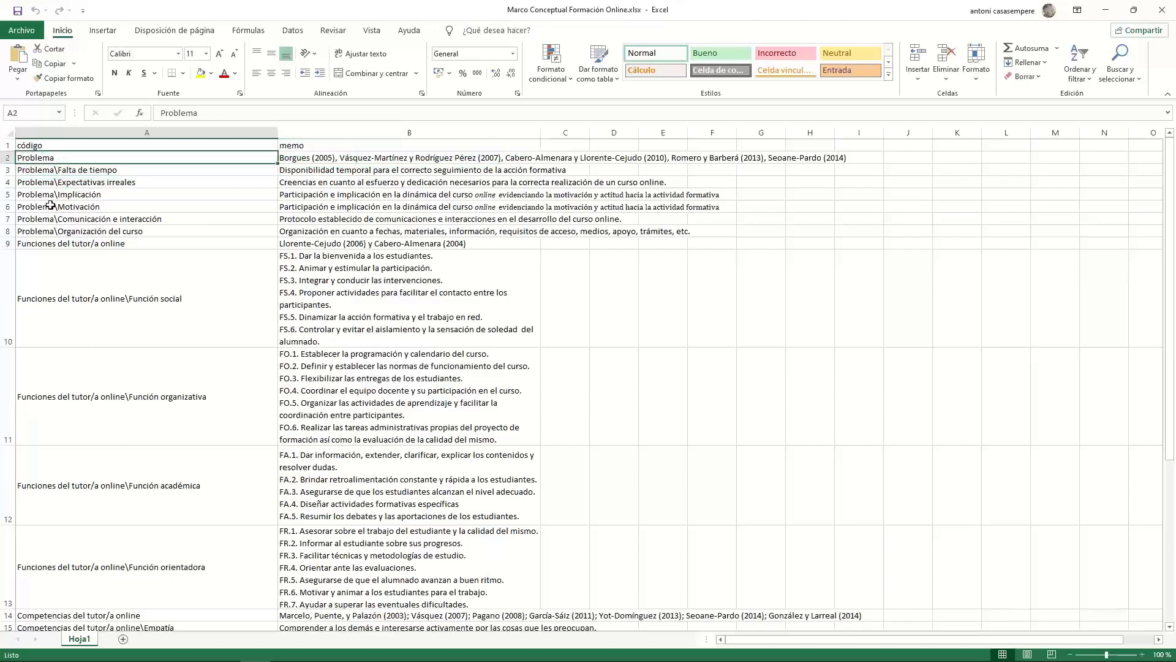
{"action": "left_click", "coordinate": [44, 172]}
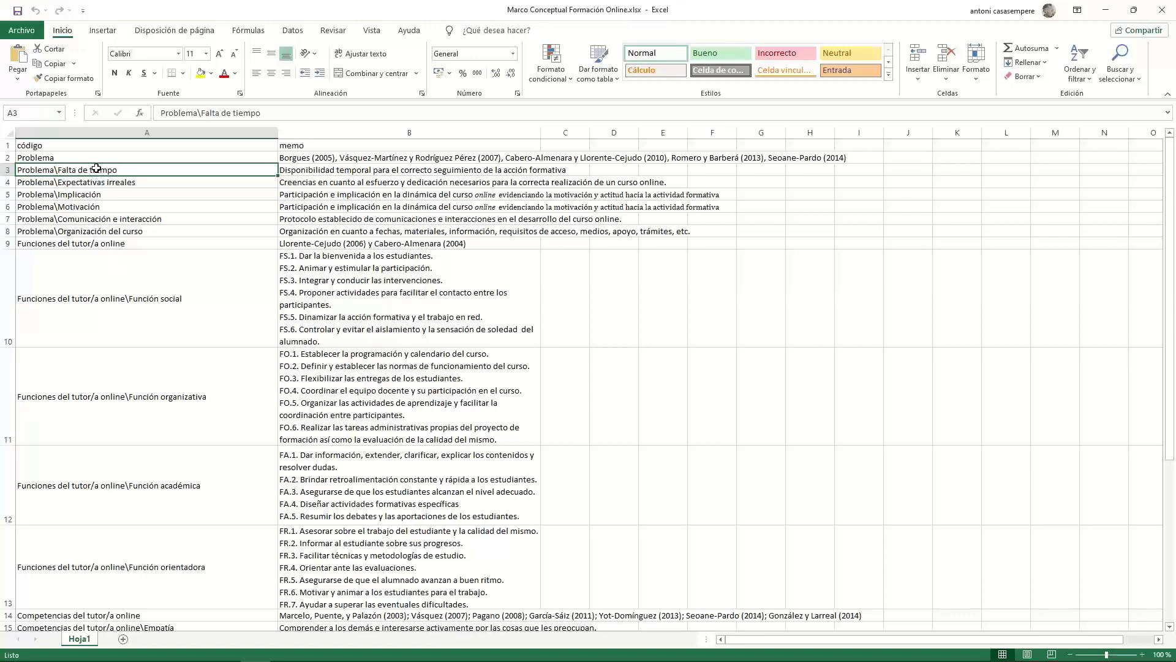
Step: Append a further subcode level to the code in cell A6 so that it reads "Problema\Motivación\Intrínseca"
{"action": "left_click", "coordinate": [168, 203]}
{"action": "double_click", "coordinate": [168, 203]}
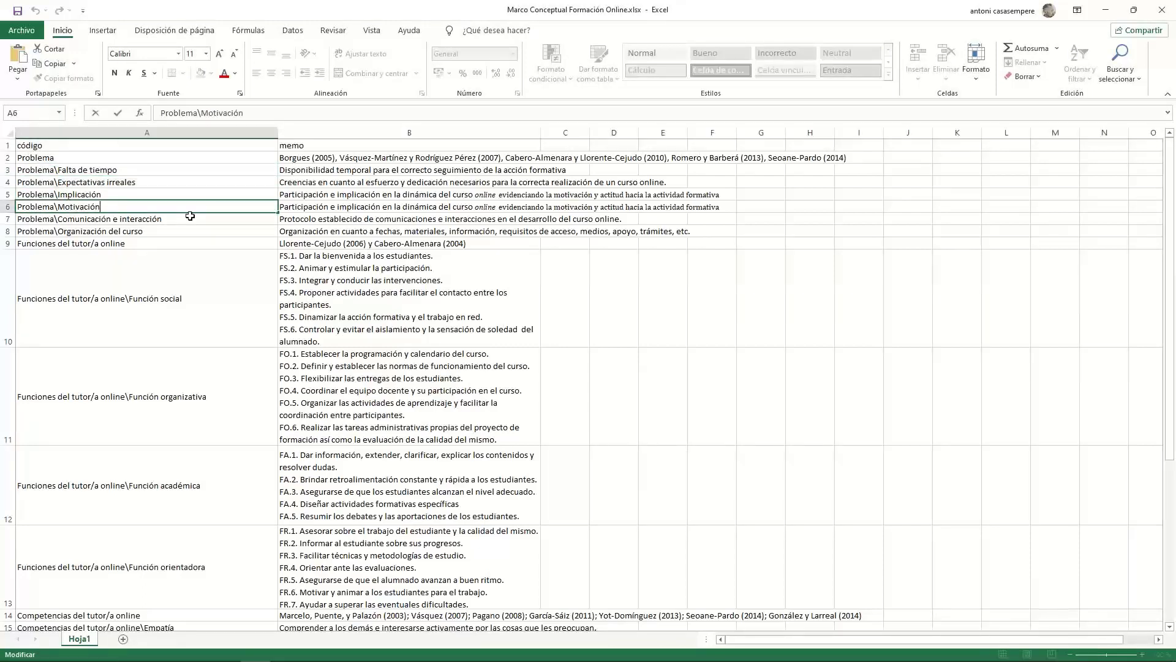
{"action": "type", "text": "\\Intrínseca"}
{"action": "left_click", "coordinate": [192, 218]}
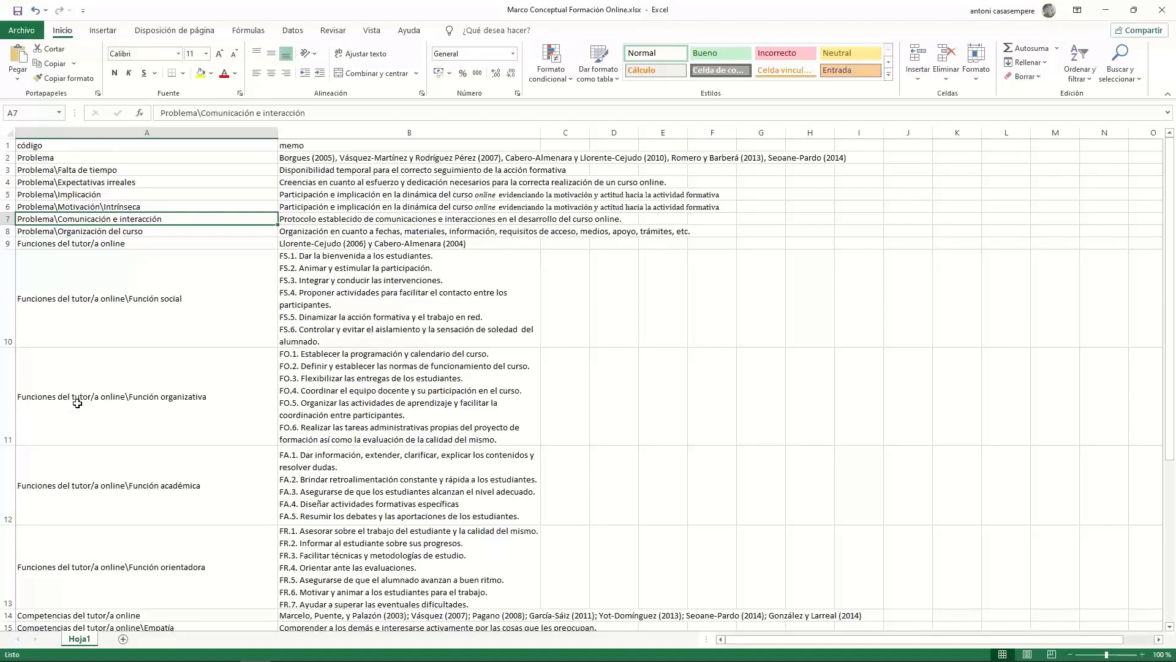
Step: Review the memo text for "Problema\Comunicación e interacción" and the código and memo headers in row 1
{"action": "left_click", "coordinate": [364, 219]}
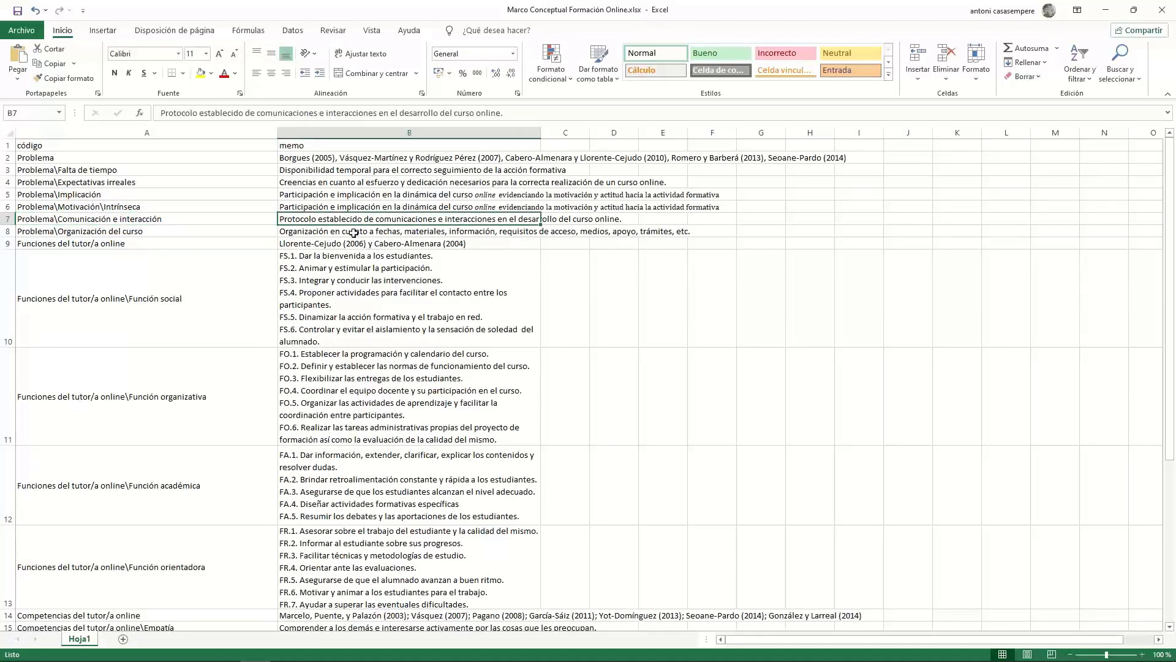
{"action": "left_click", "coordinate": [153, 147]}
{"action": "left_click", "coordinate": [304, 147]}
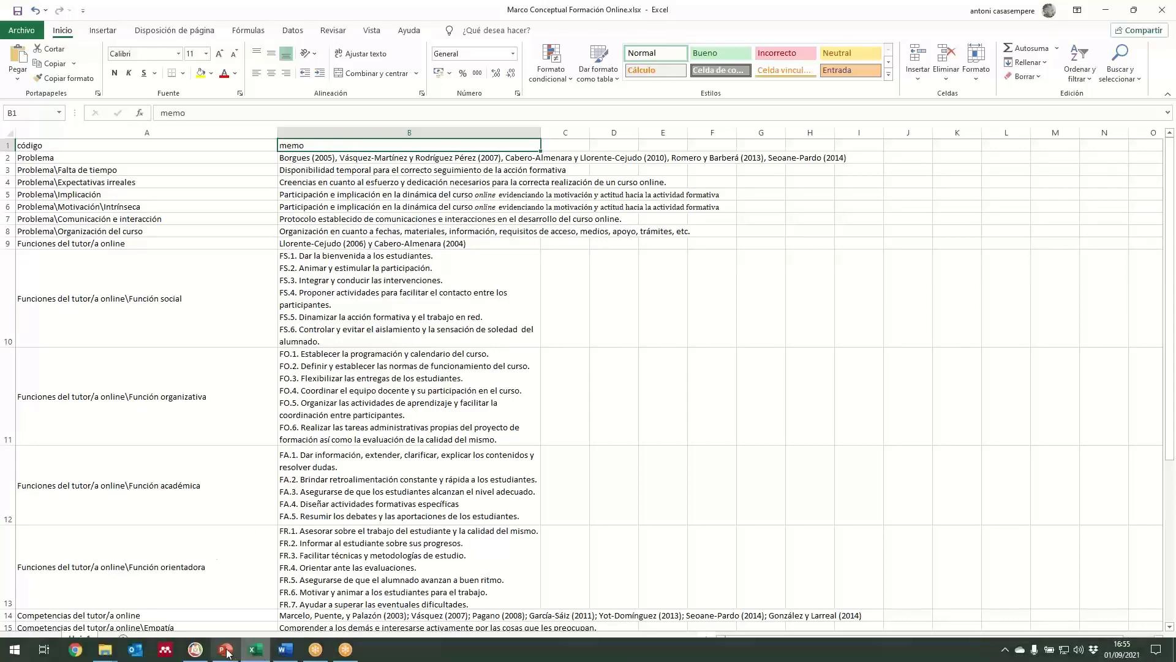
Step: Switch to MAXQDA, display the code import and export functions, and close the focus group participants overview
{"action": "left_click", "coordinate": [195, 650]}
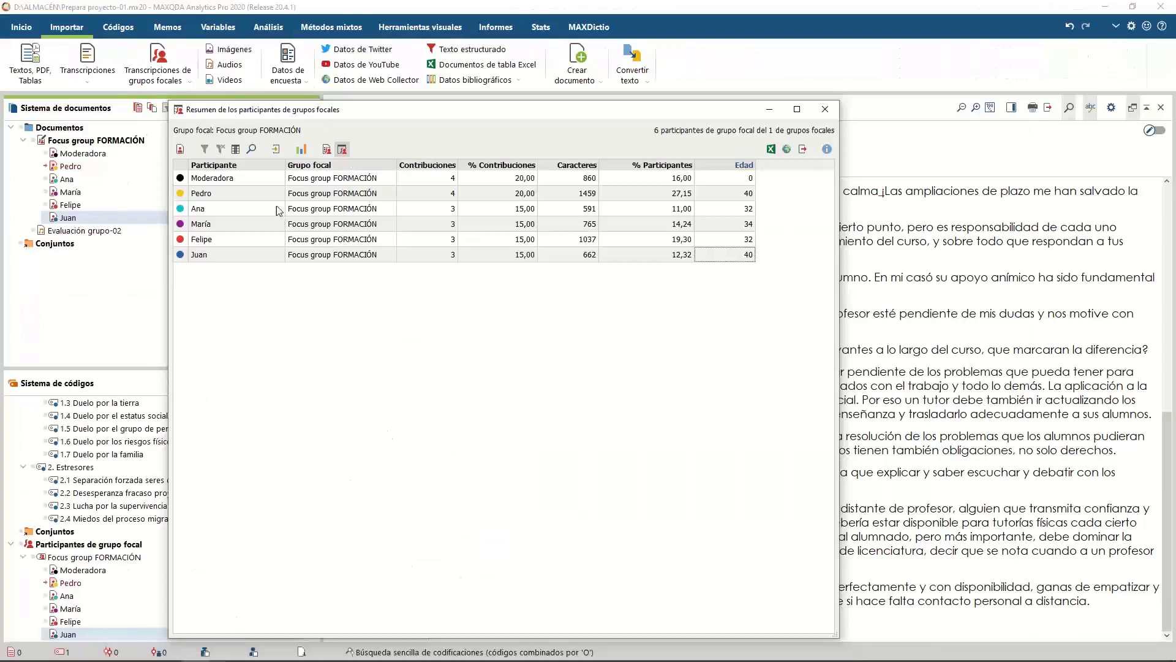
{"action": "left_click", "coordinate": [128, 32]}
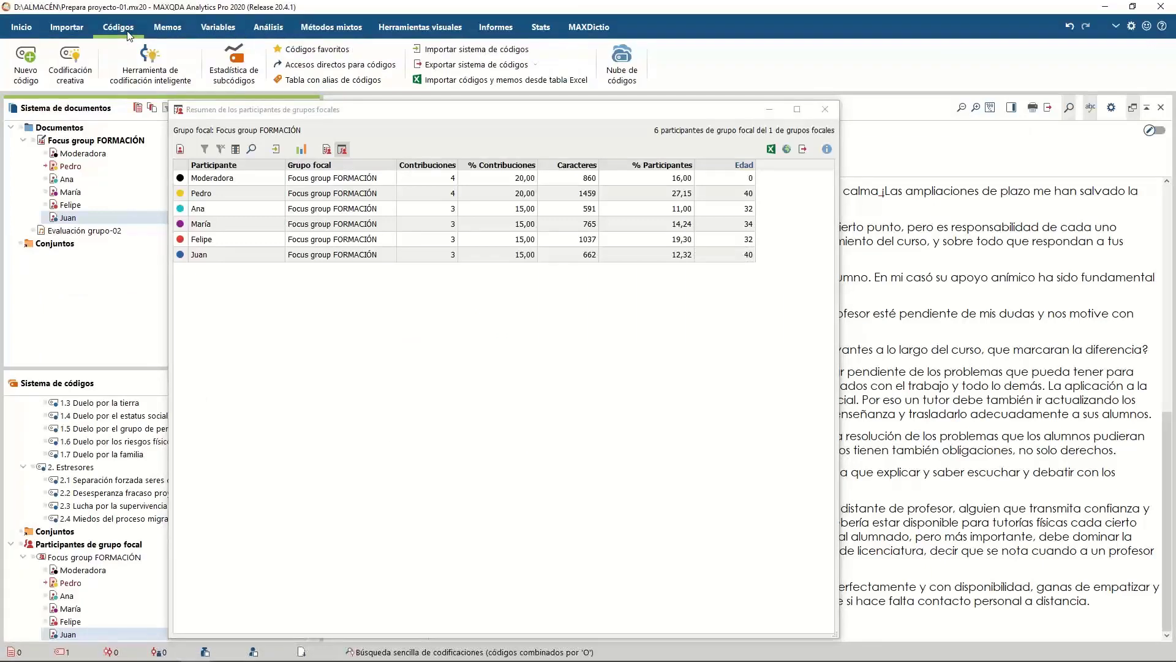
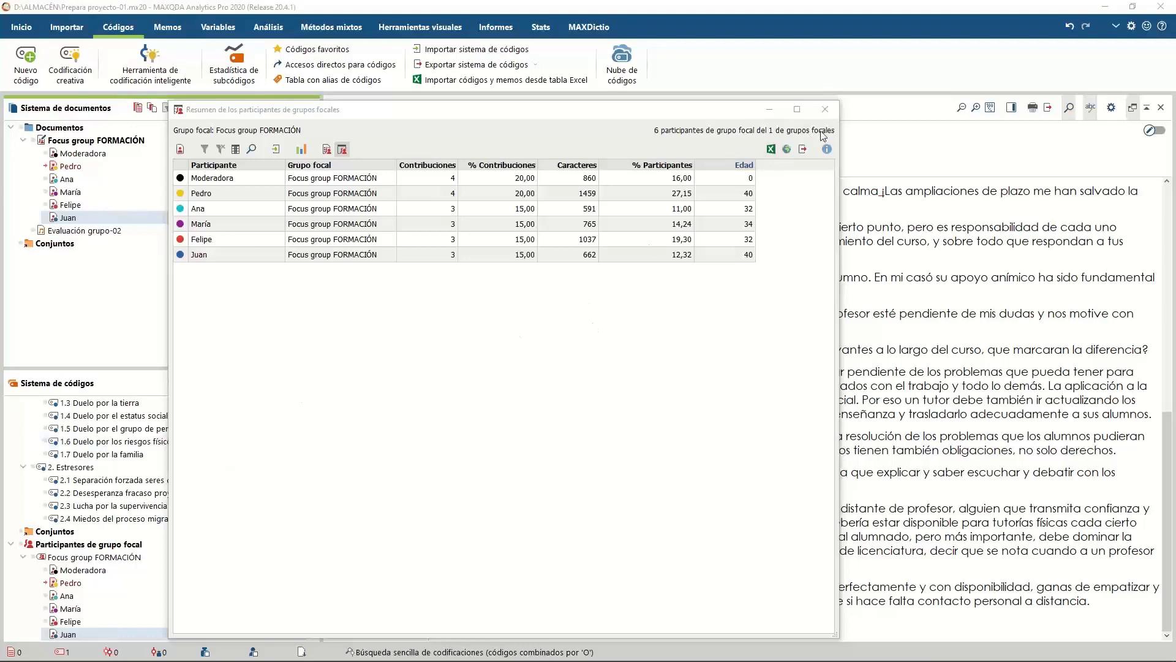
{"action": "left_click", "coordinate": [824, 109]}
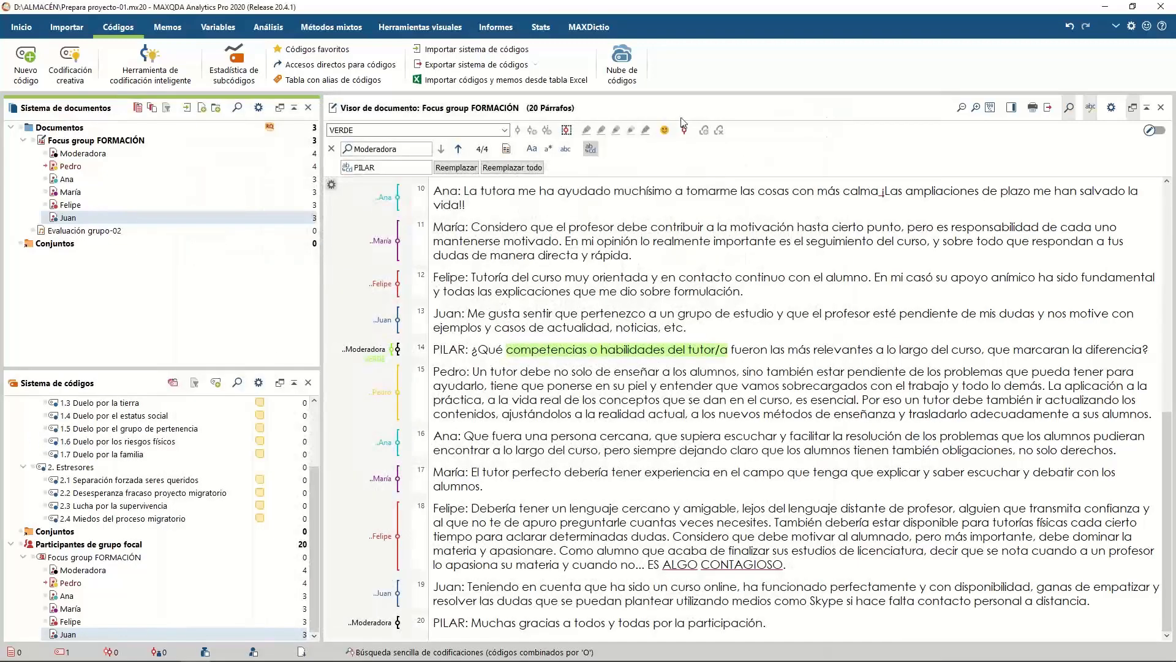
{"action": "left_click", "coordinate": [137, 110]}
{"action": "left_click", "coordinate": [174, 384]}
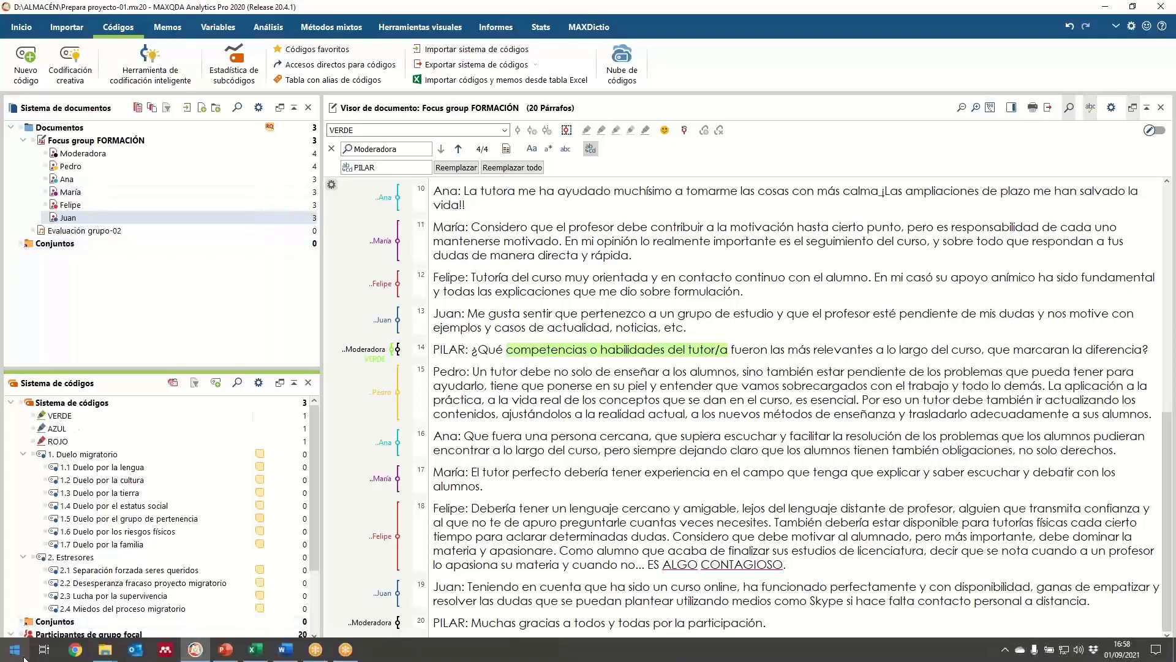
Step: Open the recent project "Tutorización Emocional FORMACIÓN (2019-01) Inicial-01.mx20" from "09 Introducción a cuestionarios y variables con MAXQDA"
{"action": "left_click", "coordinate": [16, 656]}
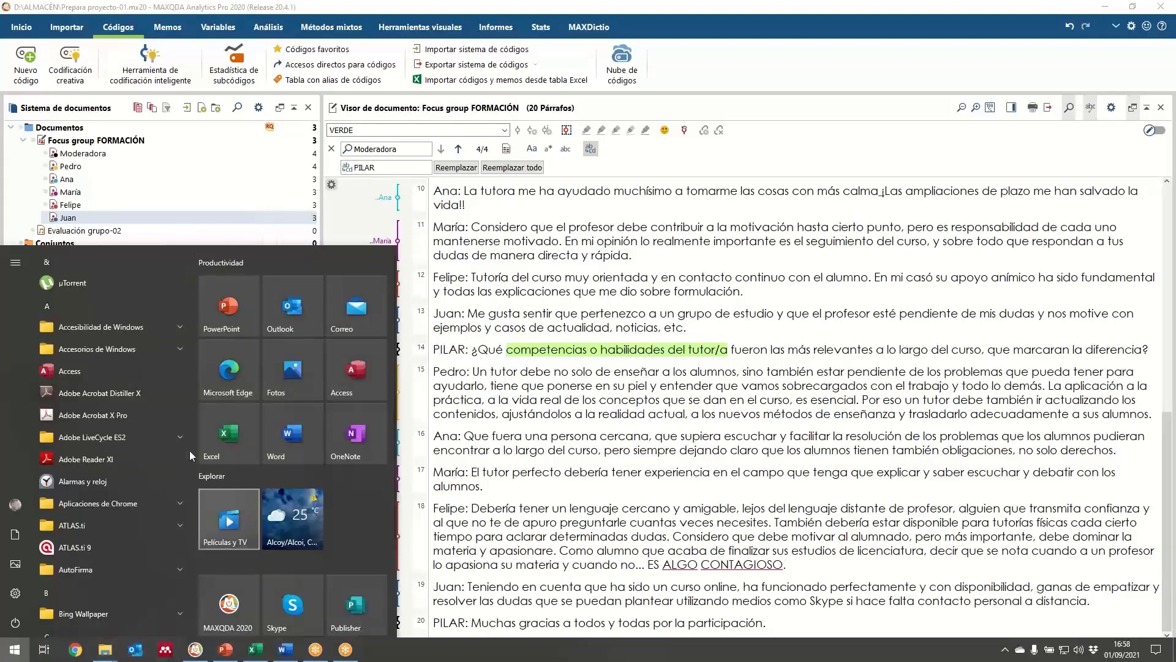
{"action": "left_click", "coordinate": [24, 29]}
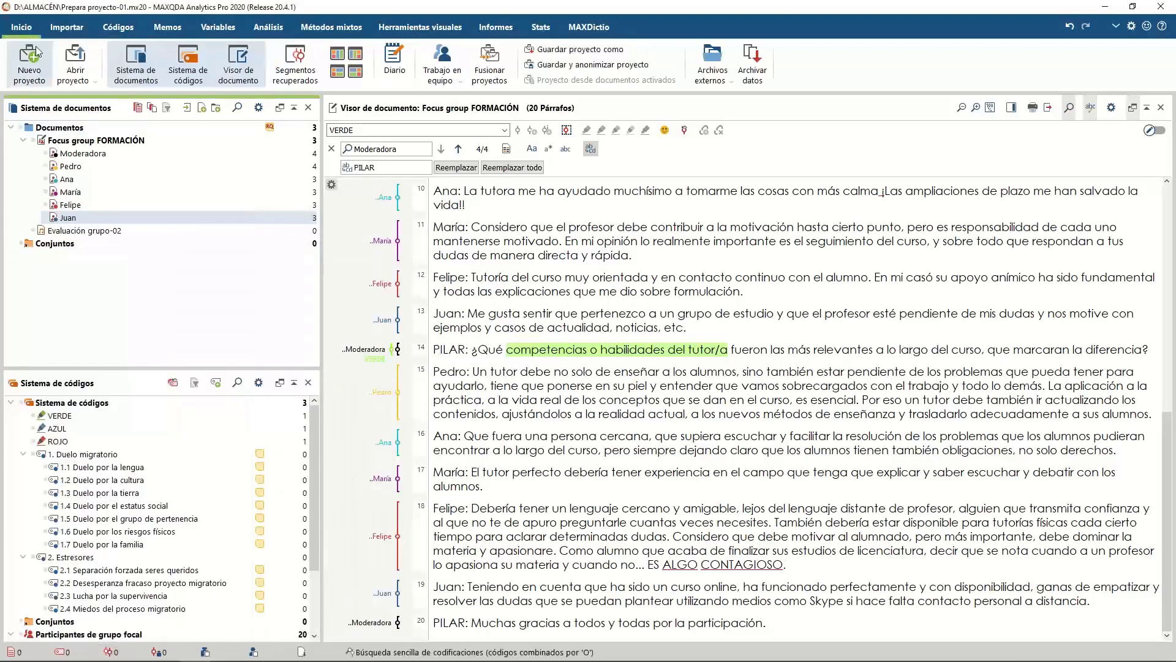
{"action": "left_click", "coordinate": [88, 82]}
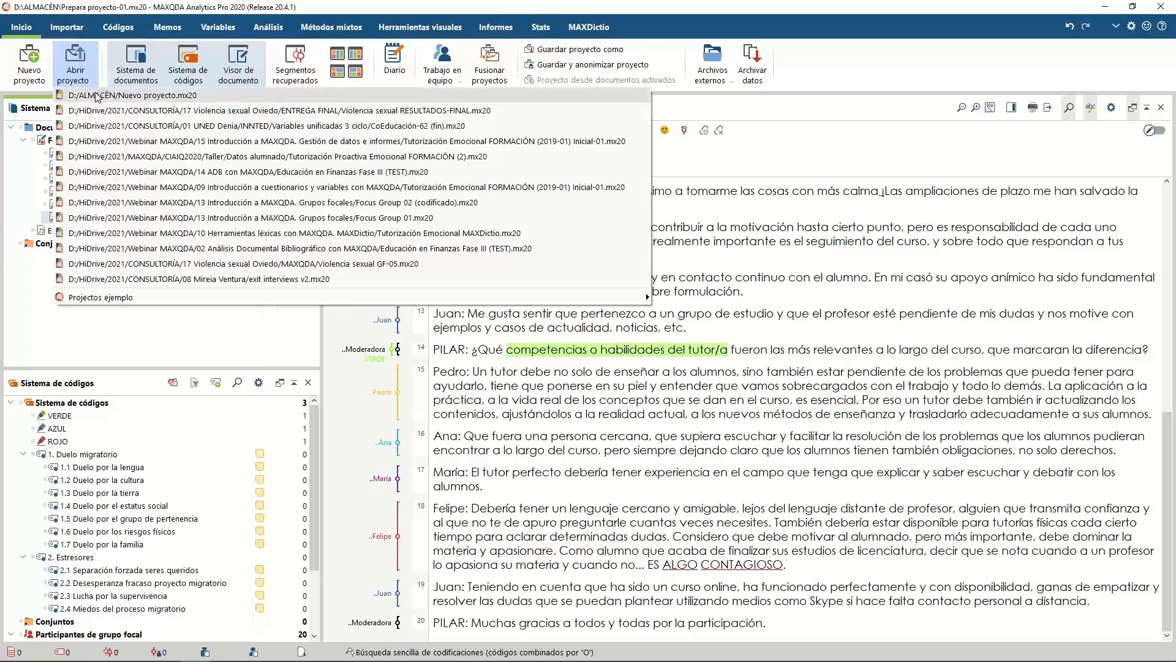
{"action": "left_click", "coordinate": [420, 187]}
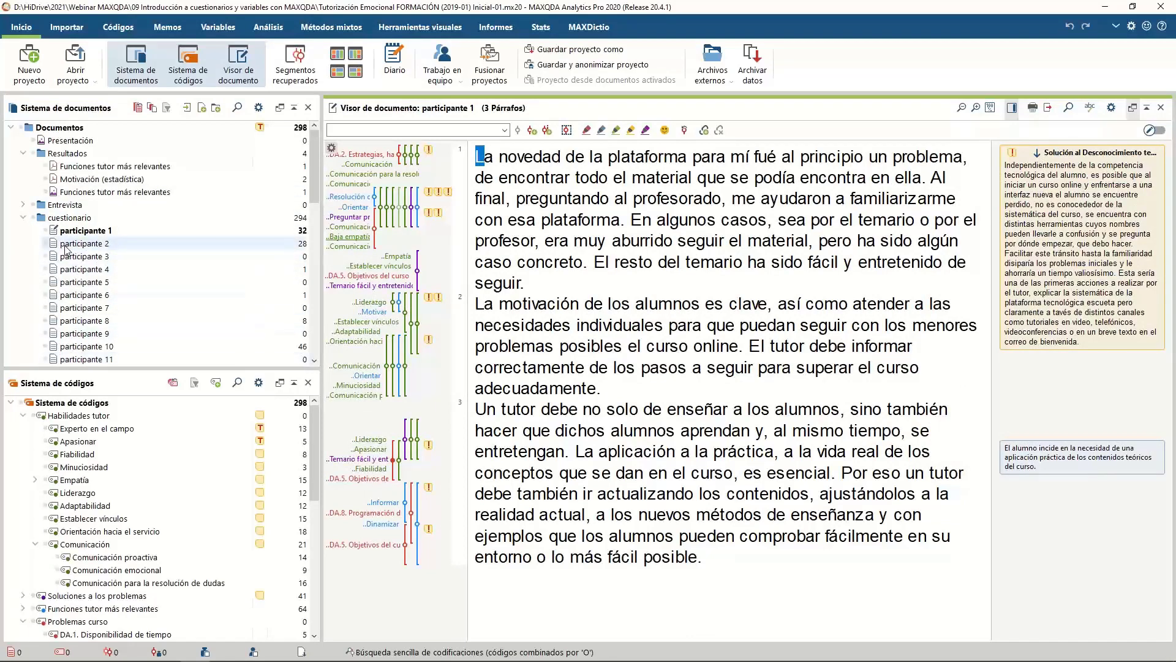
Step: Leave the cuestionario documents deactivated and clear the existing condition list for activating documents by variable
{"action": "left_click", "coordinate": [58, 217], "text": "ctrl"}
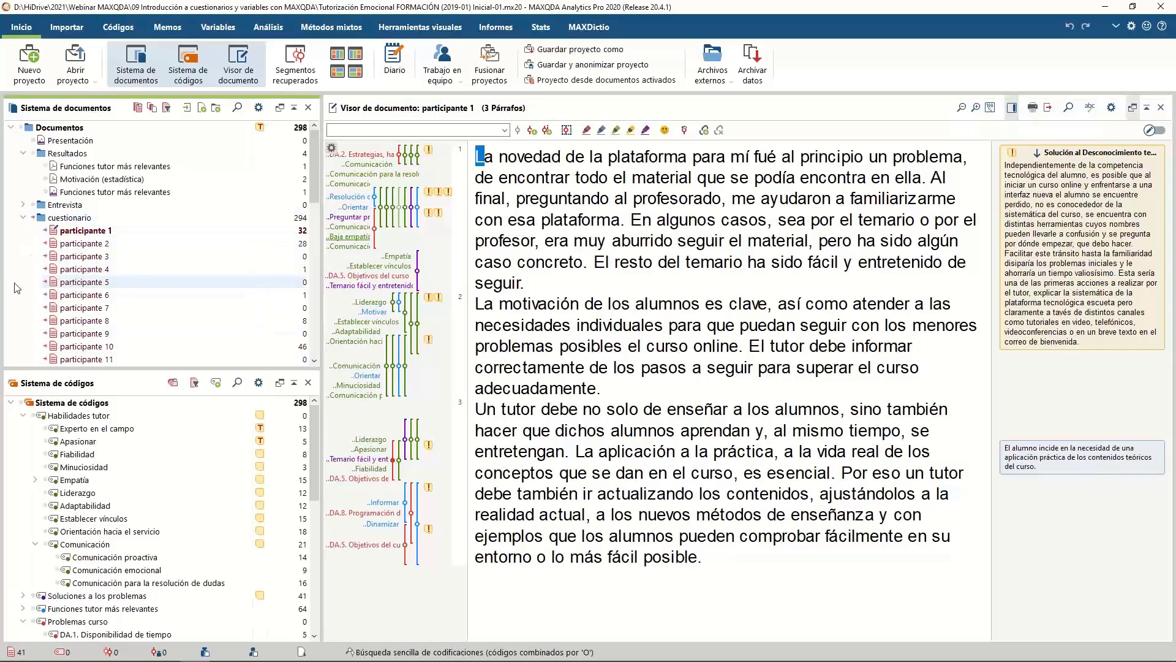
{"action": "left_click", "coordinate": [58, 217], "text": "ctrl"}
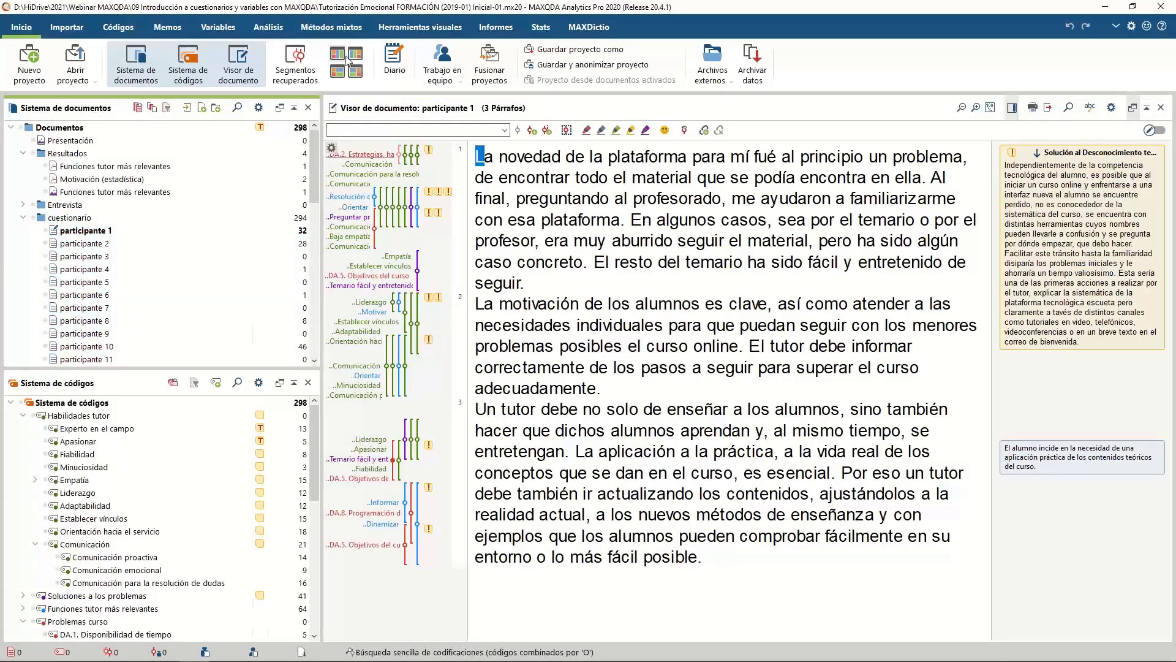
{"action": "left_click", "coordinate": [331, 27]}
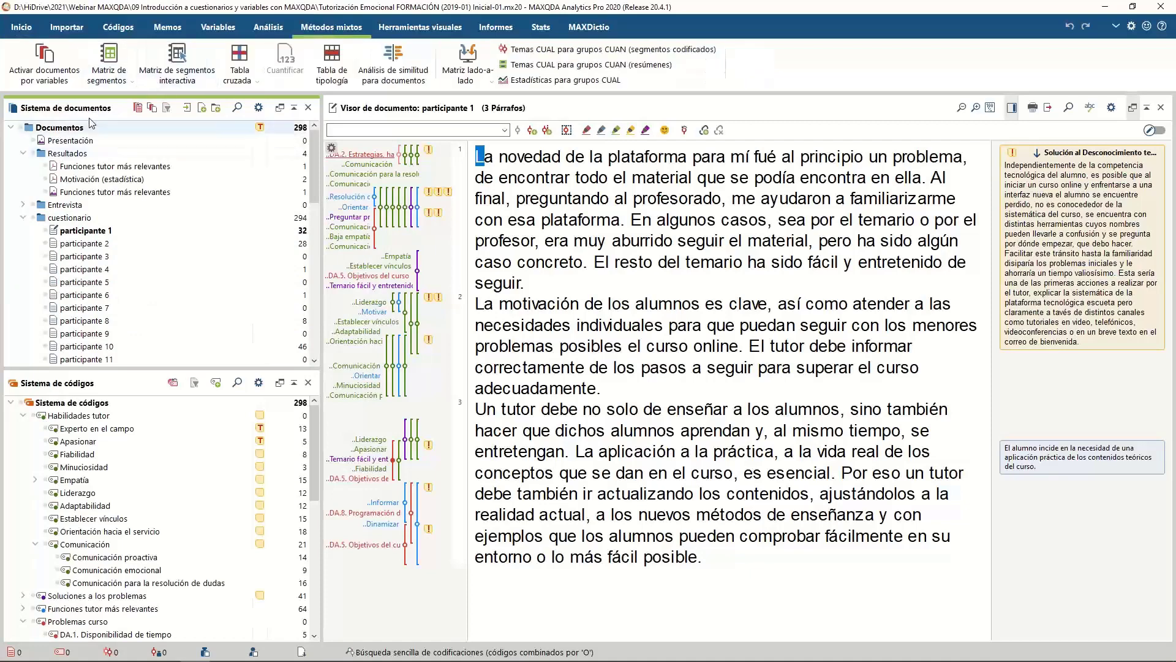
{"action": "left_click", "coordinate": [47, 81]}
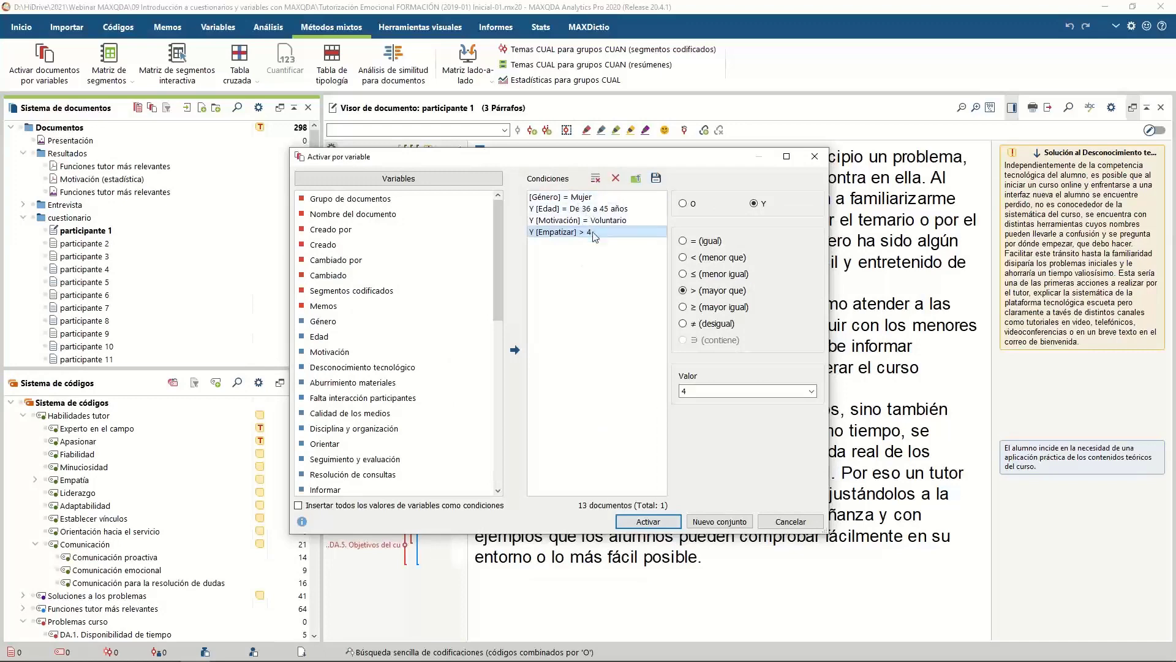
{"action": "left_click", "coordinate": [616, 178]}
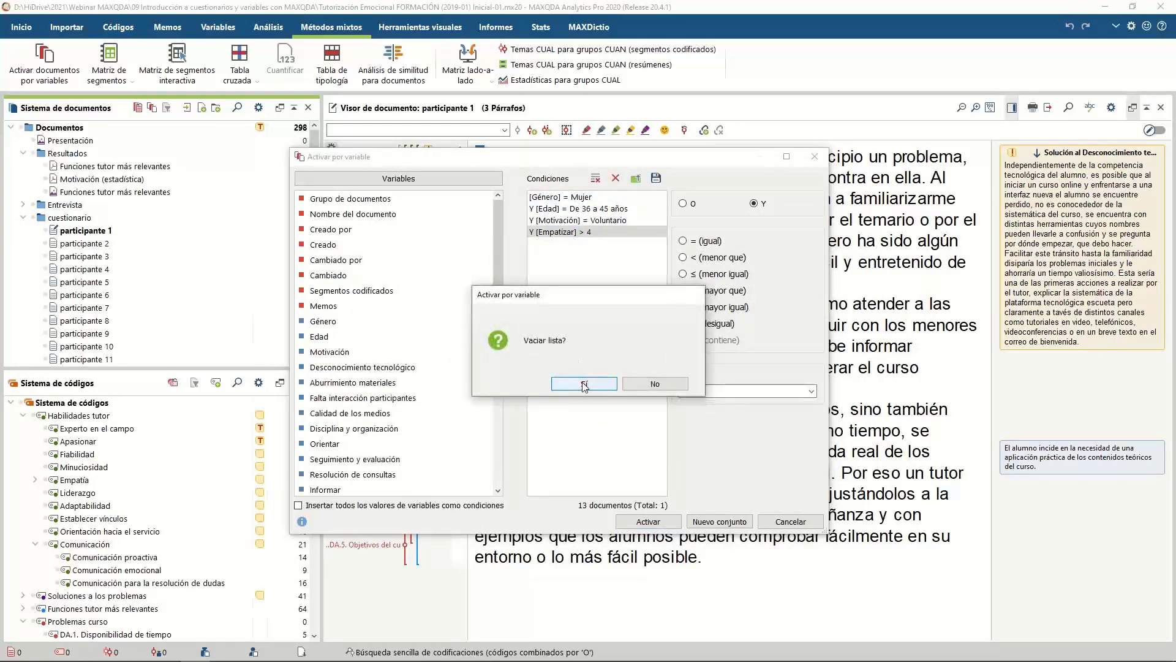
{"action": "left_click", "coordinate": [583, 384]}
Step: Add the document activation condition Género = Mujer
{"action": "left_click", "coordinate": [364, 325]}
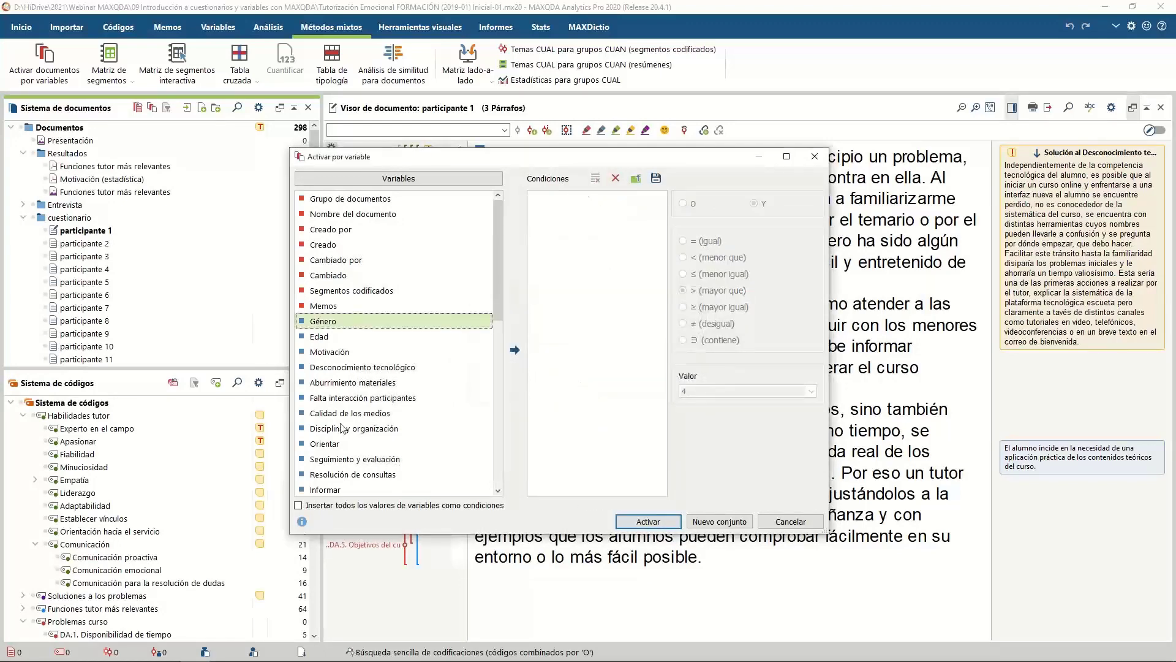
{"action": "left_click", "coordinate": [515, 350]}
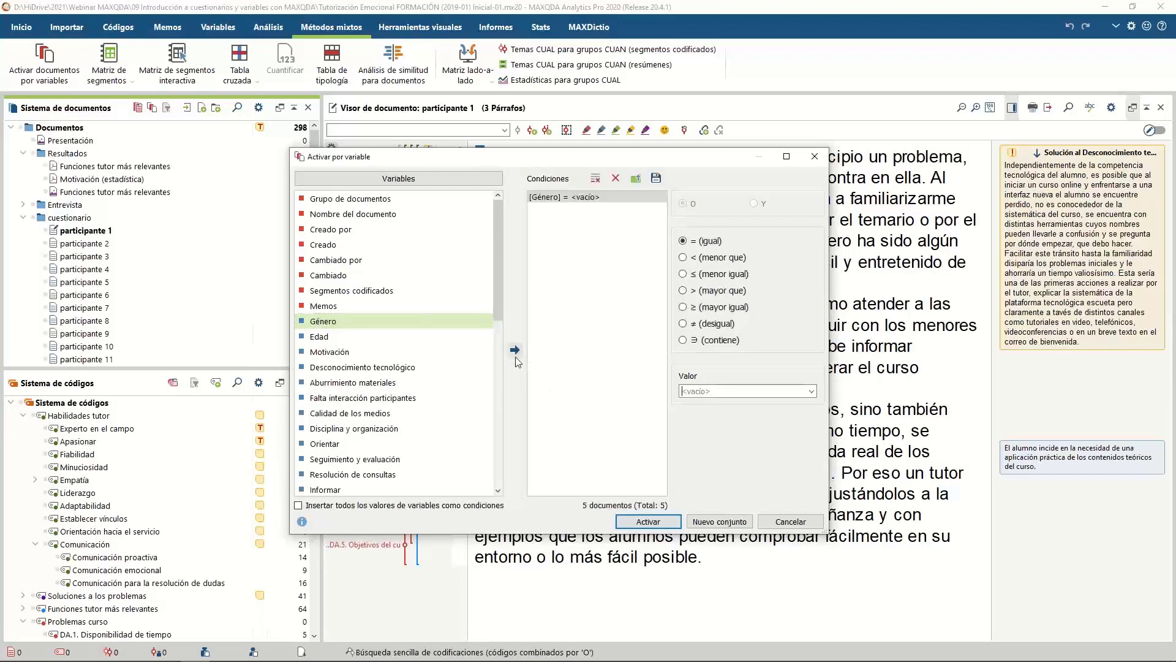
{"action": "left_click", "coordinate": [811, 391]}
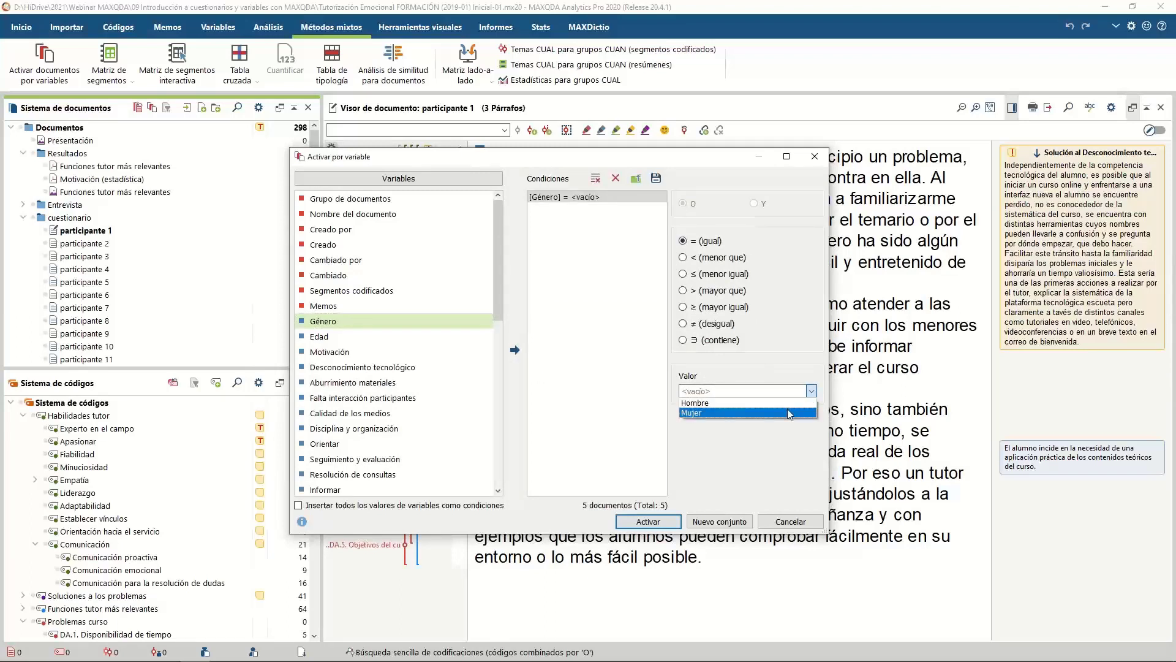
{"action": "left_click", "coordinate": [788, 409]}
Step: Add the condition Edad = De 36 a 45 años and combine it with the gender condition using Y
{"action": "left_click", "coordinate": [415, 338]}
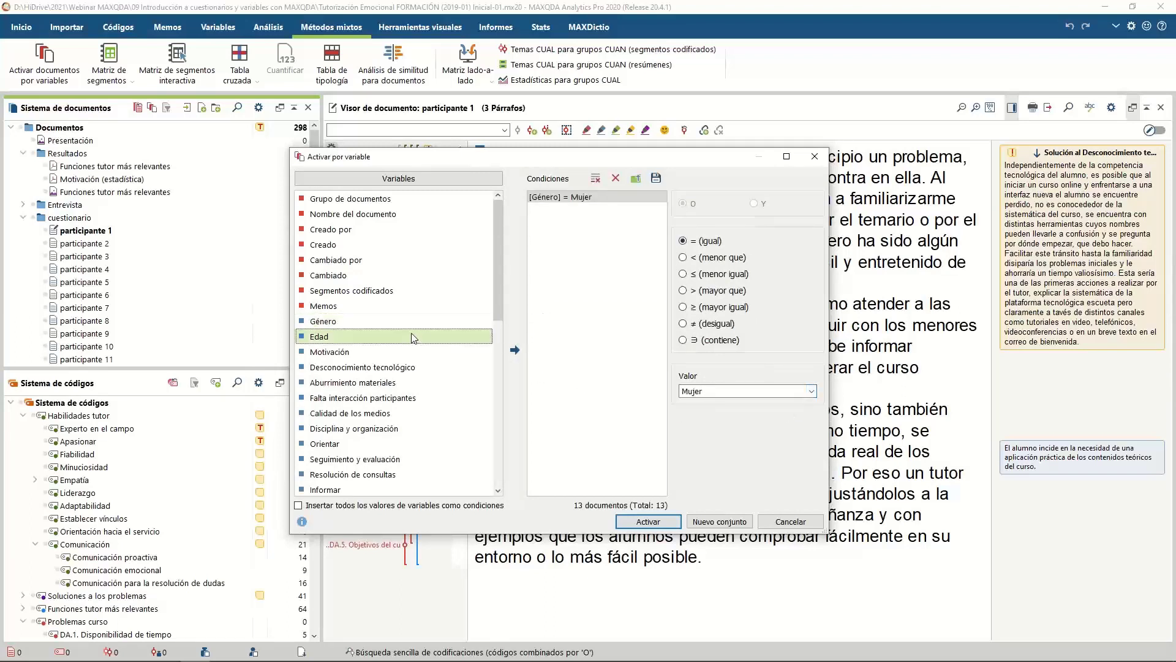
{"action": "left_click", "coordinate": [516, 350]}
{"action": "left_click", "coordinate": [811, 392]}
{"action": "left_click", "coordinate": [711, 426]}
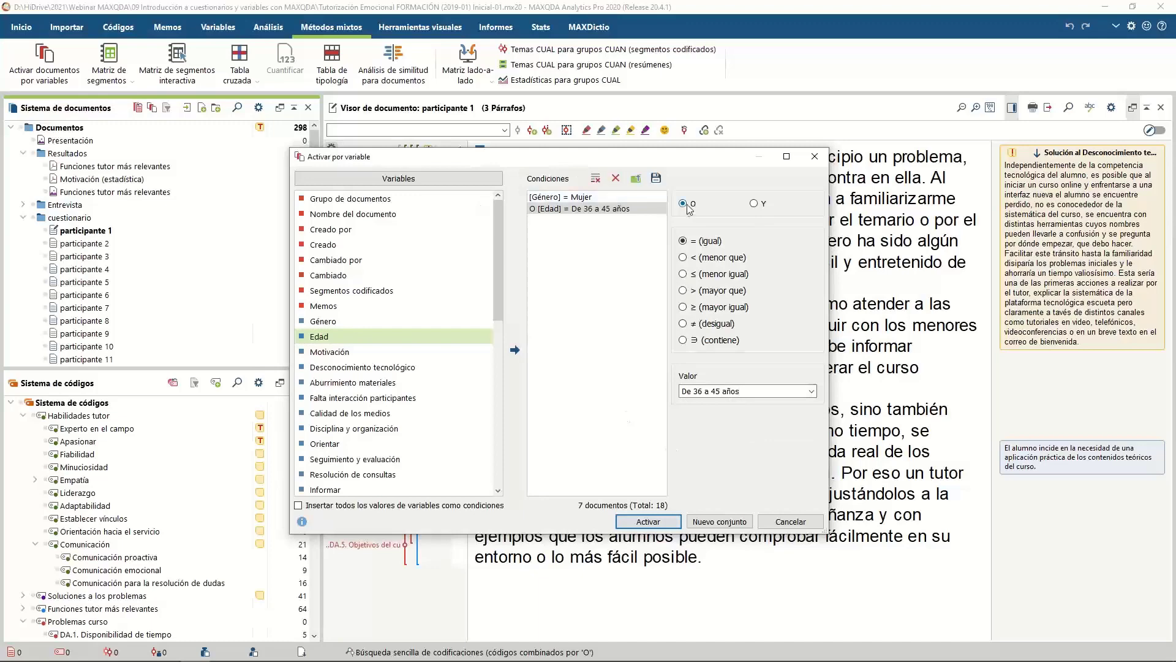
{"action": "left_click", "coordinate": [755, 204]}
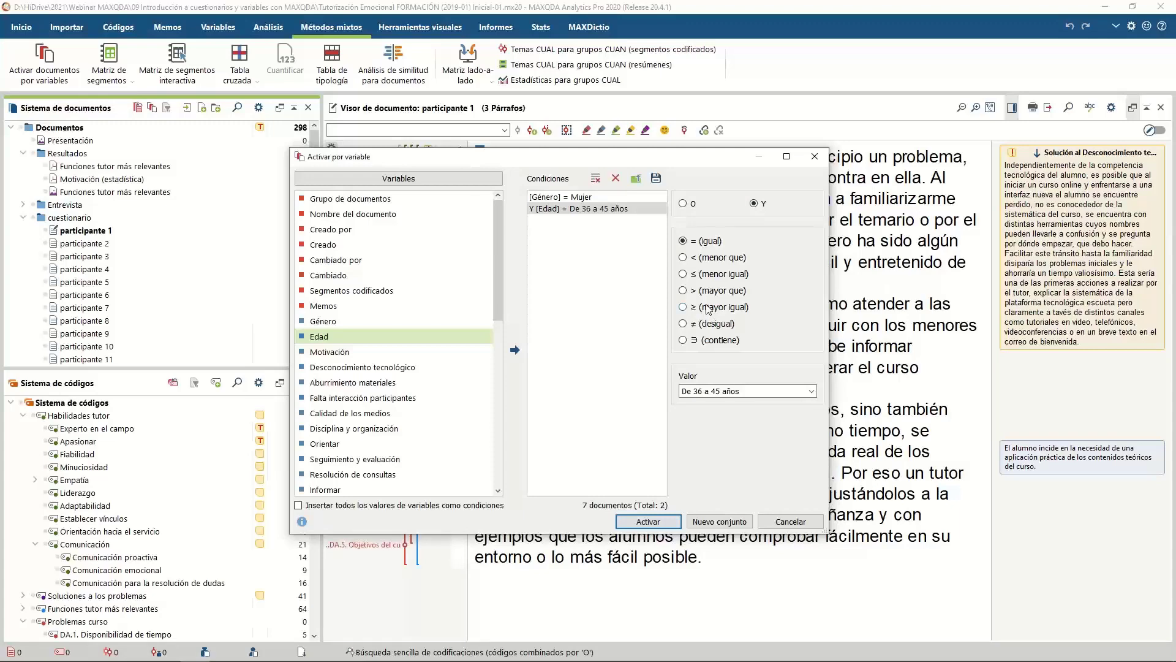
Step: Create a document set from the gender and age conditions with its default name, activate the matching documents, and check them in the cuestionario group
{"action": "left_click", "coordinate": [711, 522]}
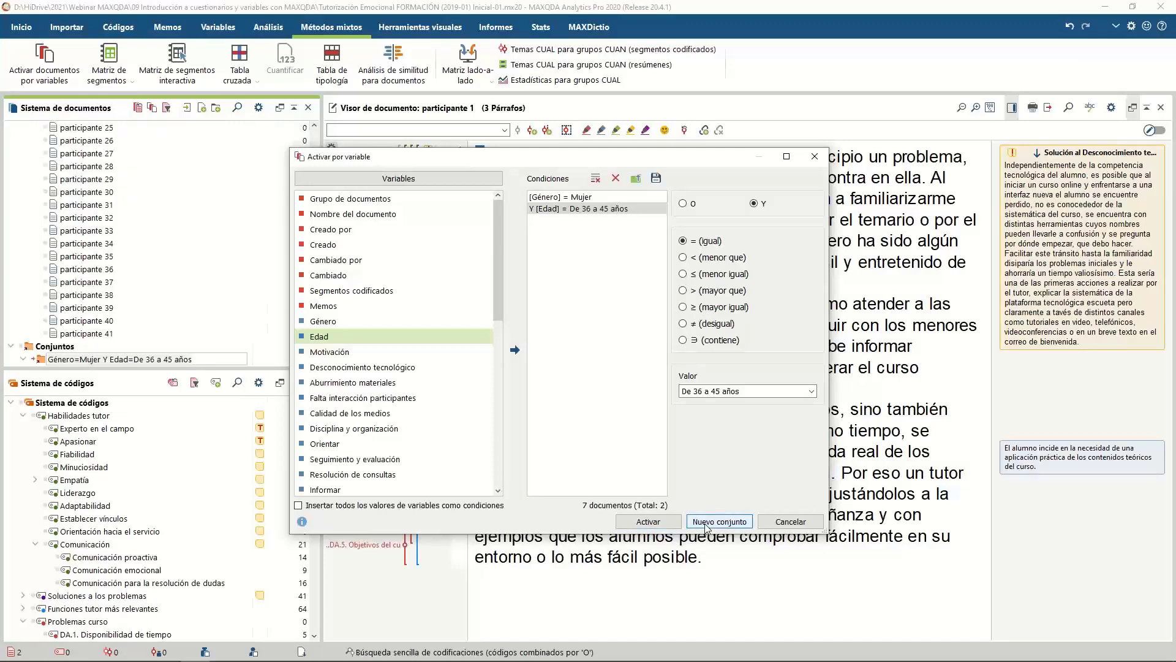
{"action": "left_click", "coordinate": [635, 521]}
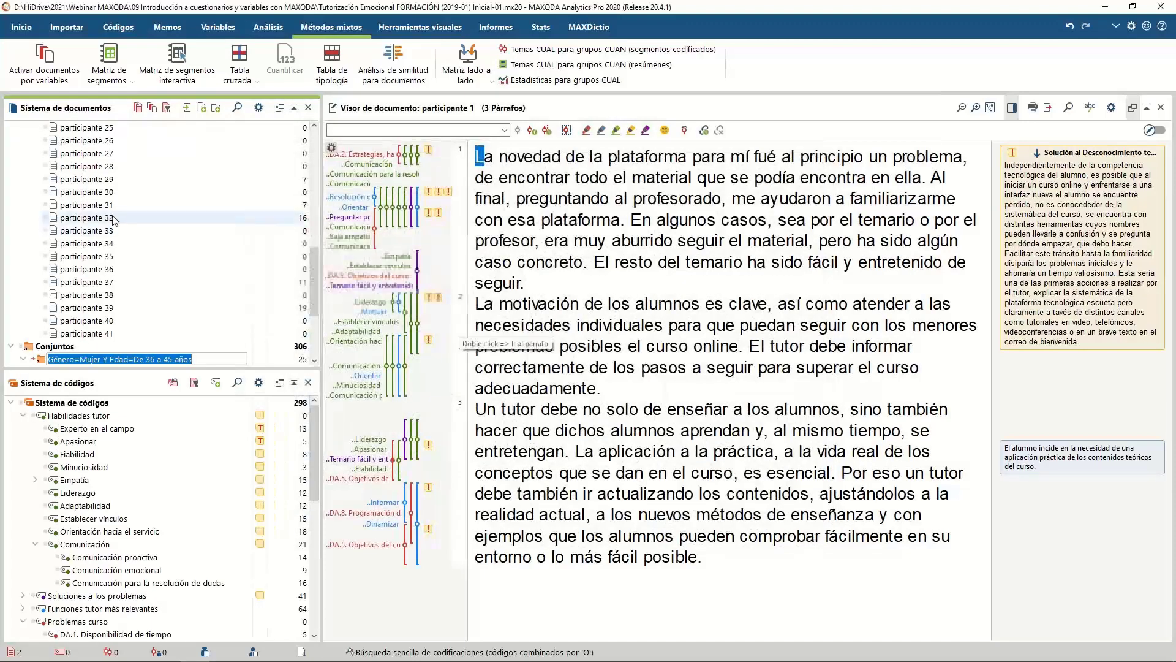
{"action": "scroll", "coordinate": [260, 300], "scroll_direction": "down", "scroll_amount": 4}
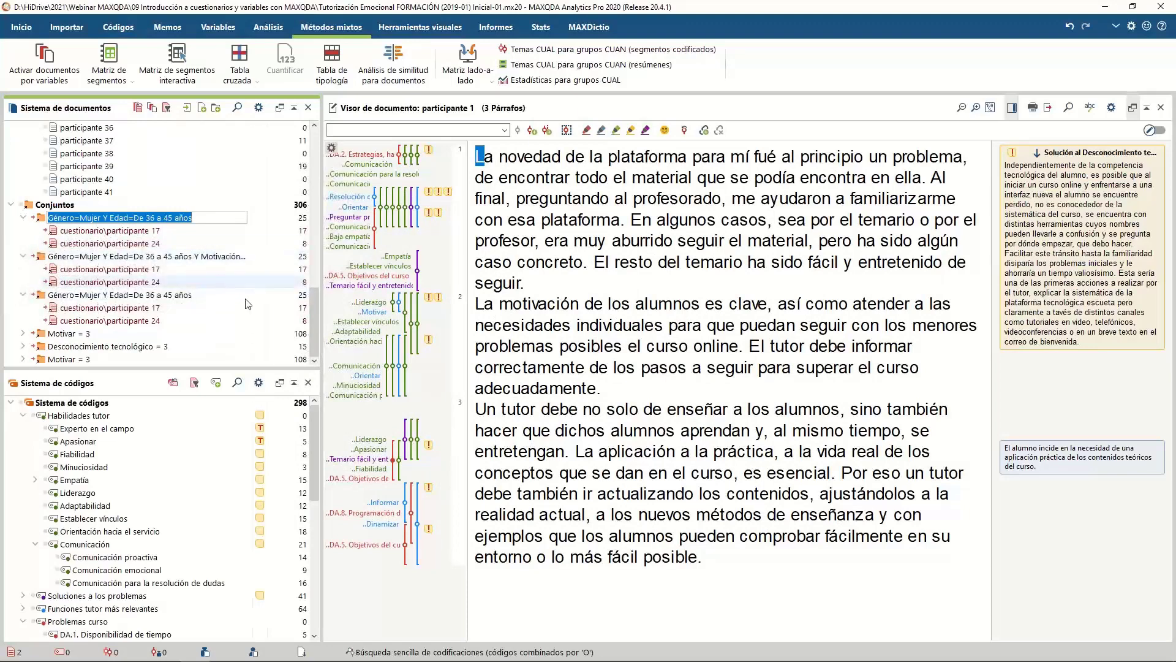
{"action": "key", "text": "Return"}
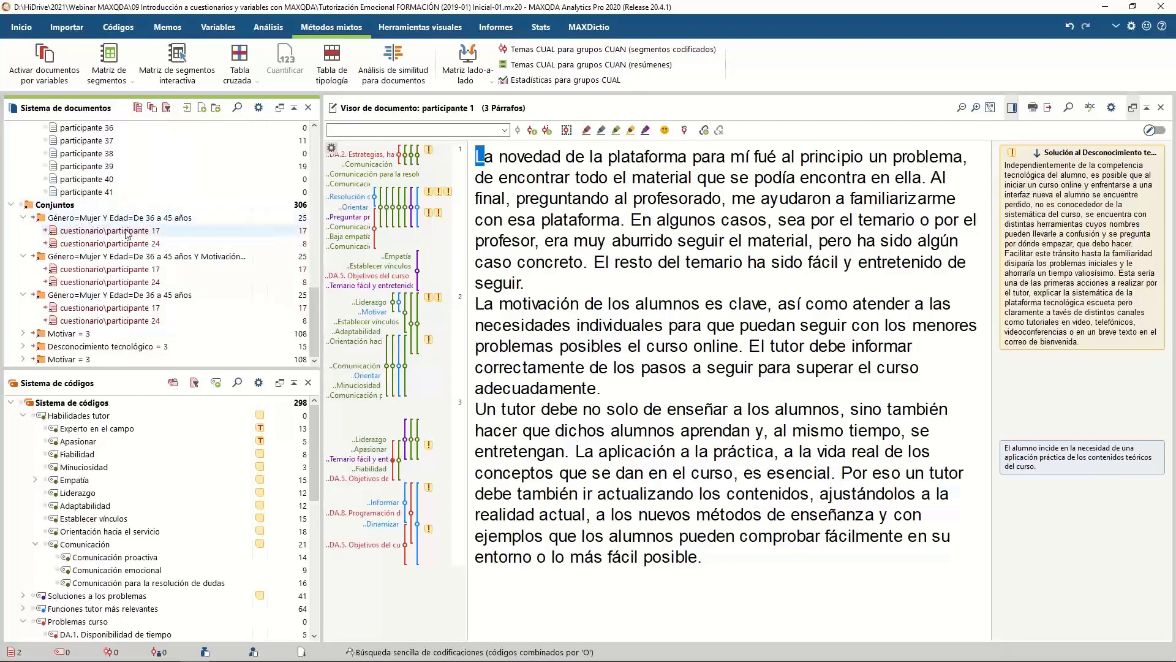
{"action": "scroll", "coordinate": [129, 227], "scroll_direction": "up", "scroll_amount": 8}
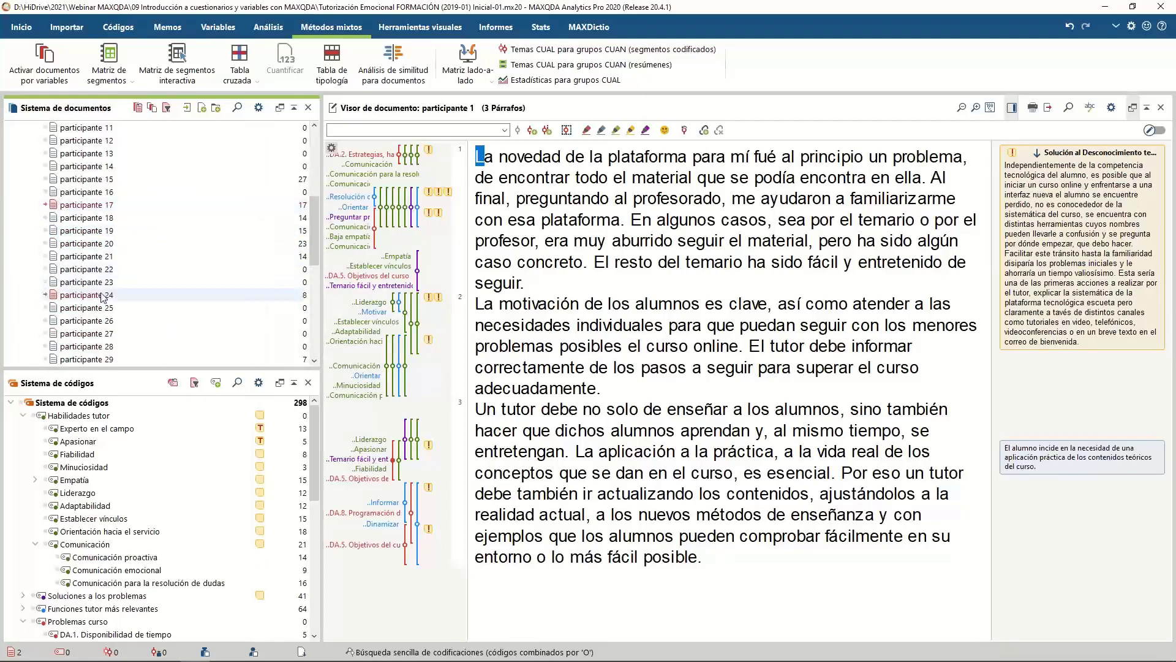
{"action": "mouse_move", "coordinate": [120, 209]}
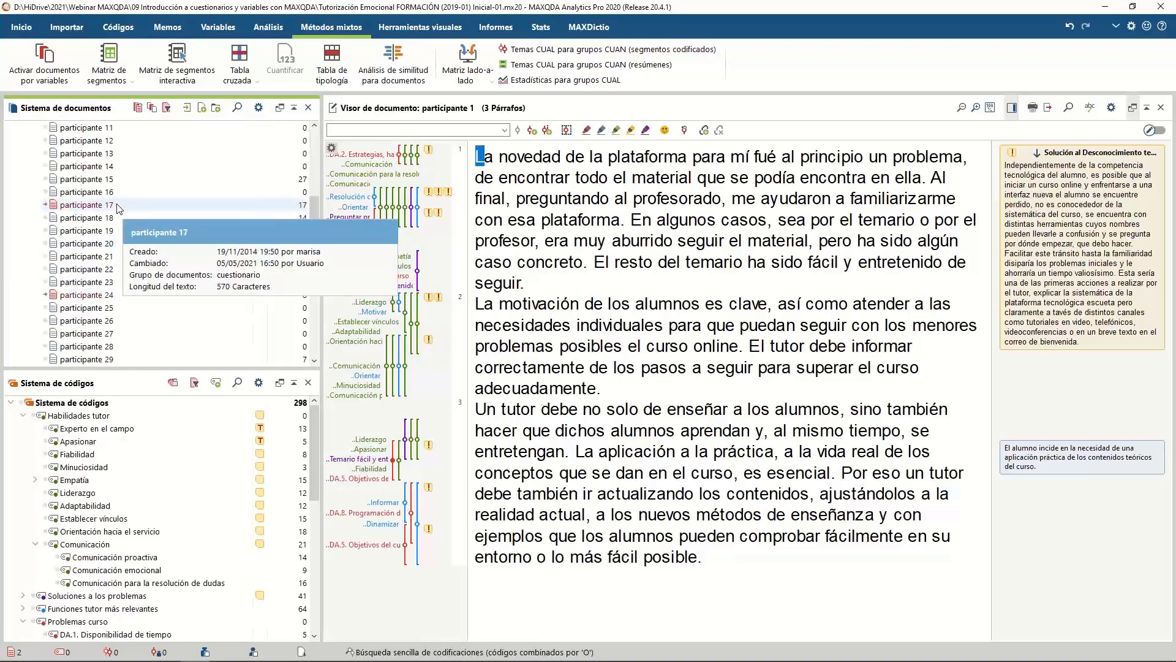
Step: Try adding the condition Orientar = 5, combined using Y, to the gender and age activation conditions
{"action": "left_click", "coordinate": [44, 70]}
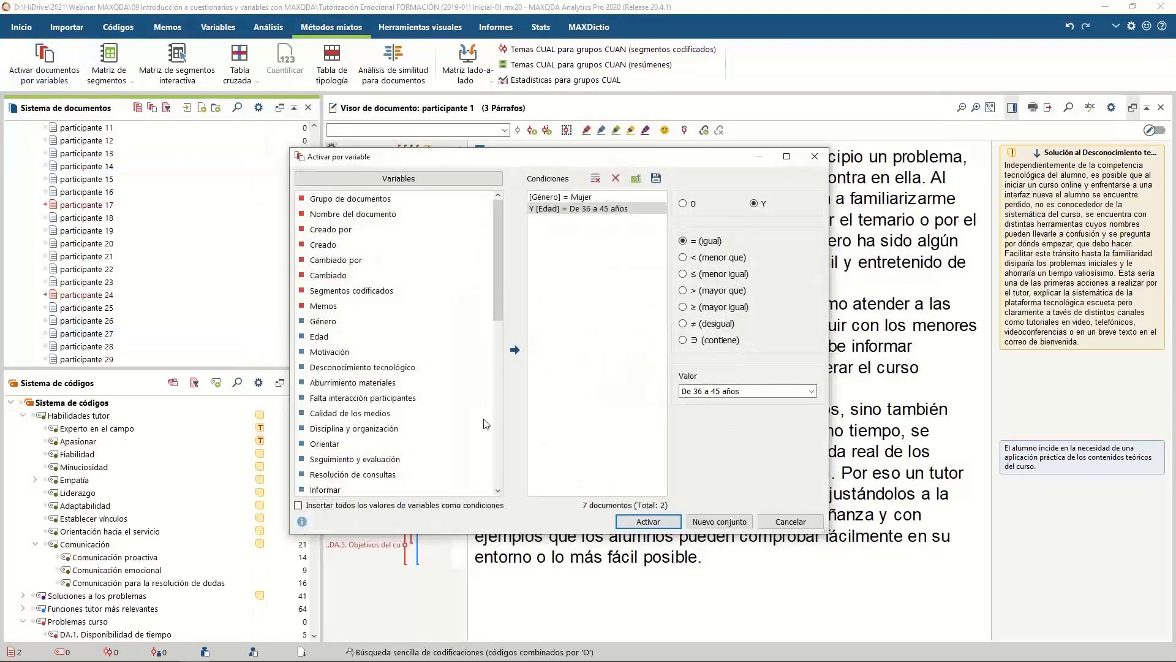
{"action": "double_click", "coordinate": [310, 444]}
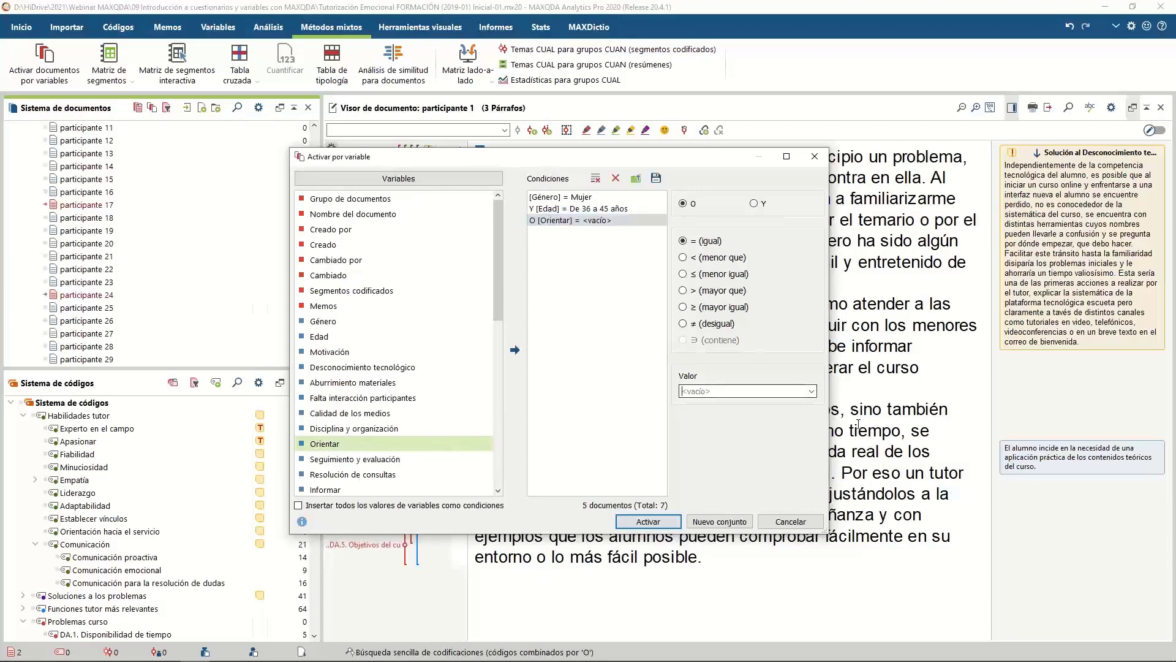
{"action": "left_click", "coordinate": [811, 392]}
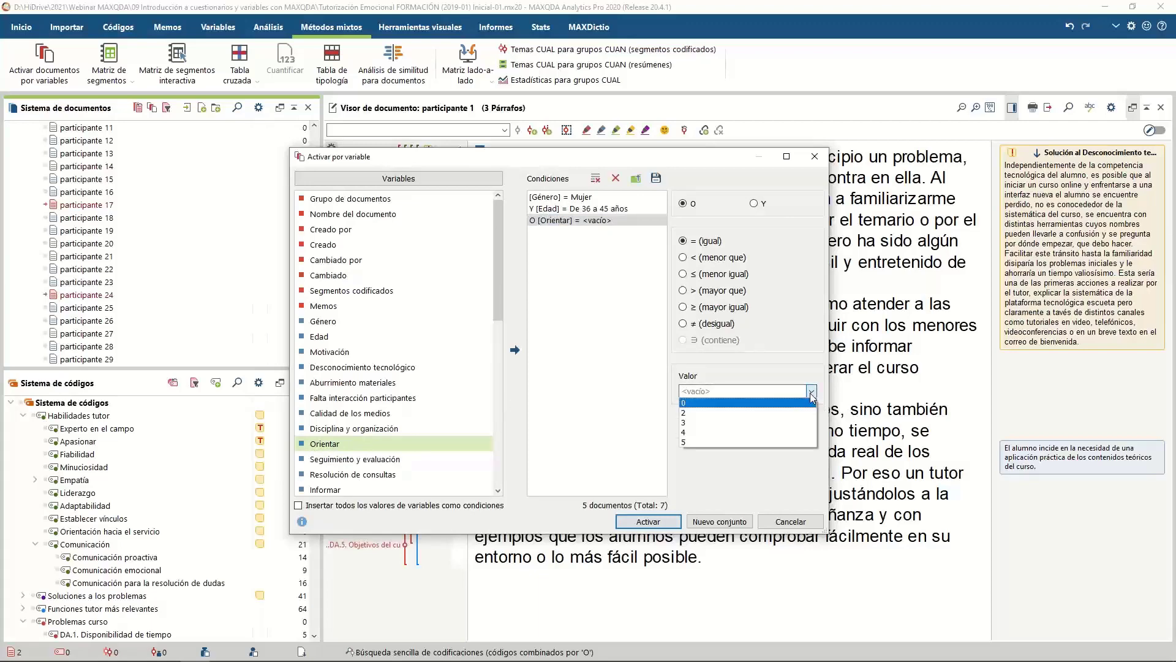
{"action": "left_click", "coordinate": [781, 438]}
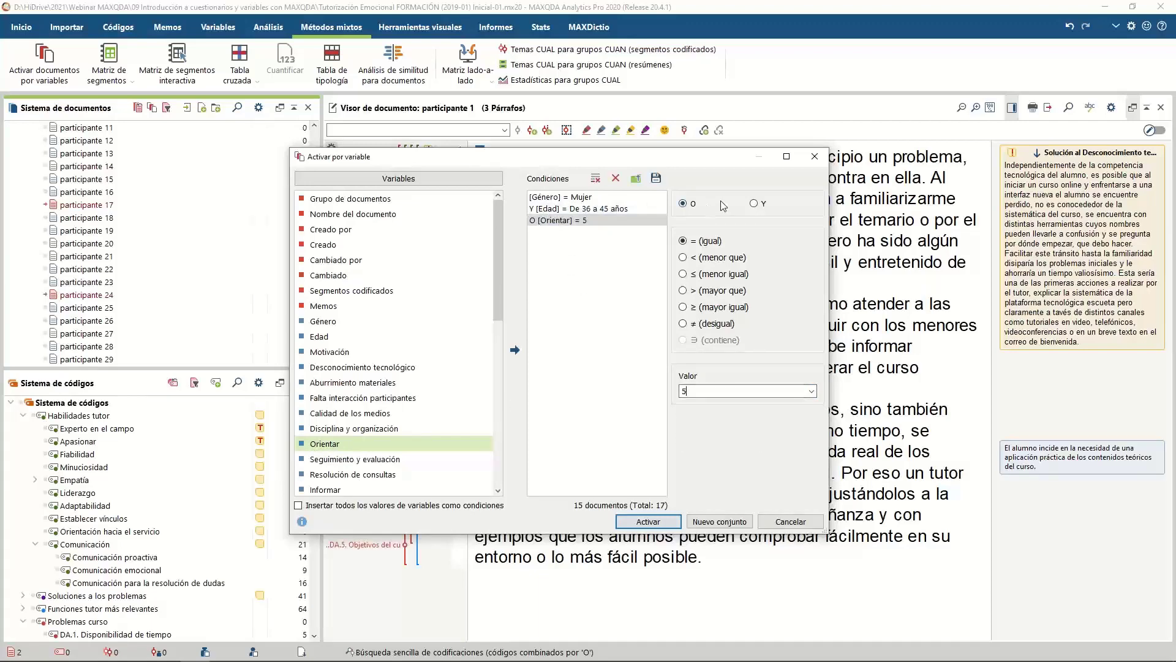
{"action": "left_click", "coordinate": [755, 205]}
{"action": "left_click", "coordinate": [788, 523]}
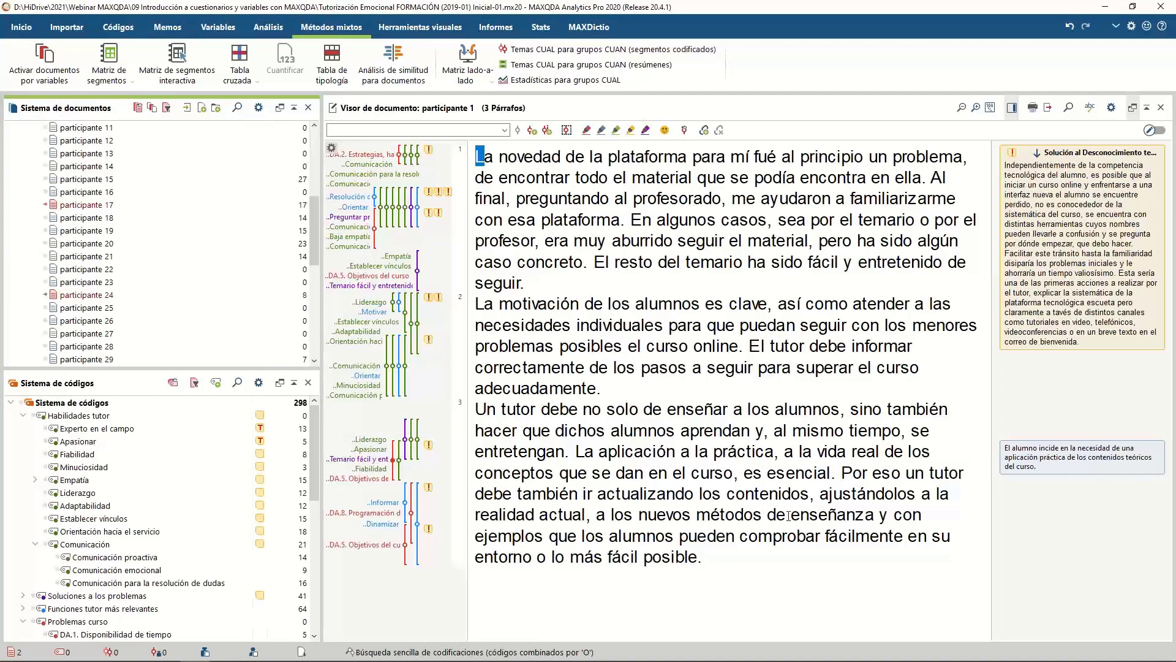
Step: Collapse the cuestionario group and remove participante 24 from the first document set, Género=Mujer Y Edad=De 36 a 45 años
{"action": "scroll", "coordinate": [201, 275], "scroll_direction": "up", "scroll_amount": 6}
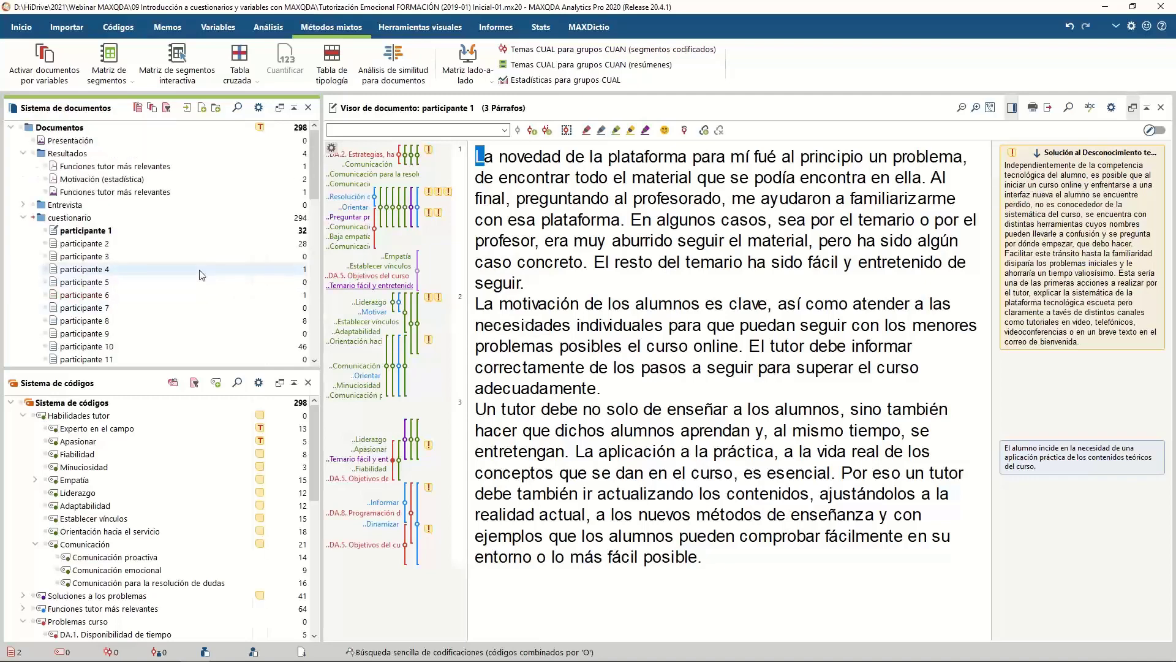
{"action": "left_click", "coordinate": [23, 218]}
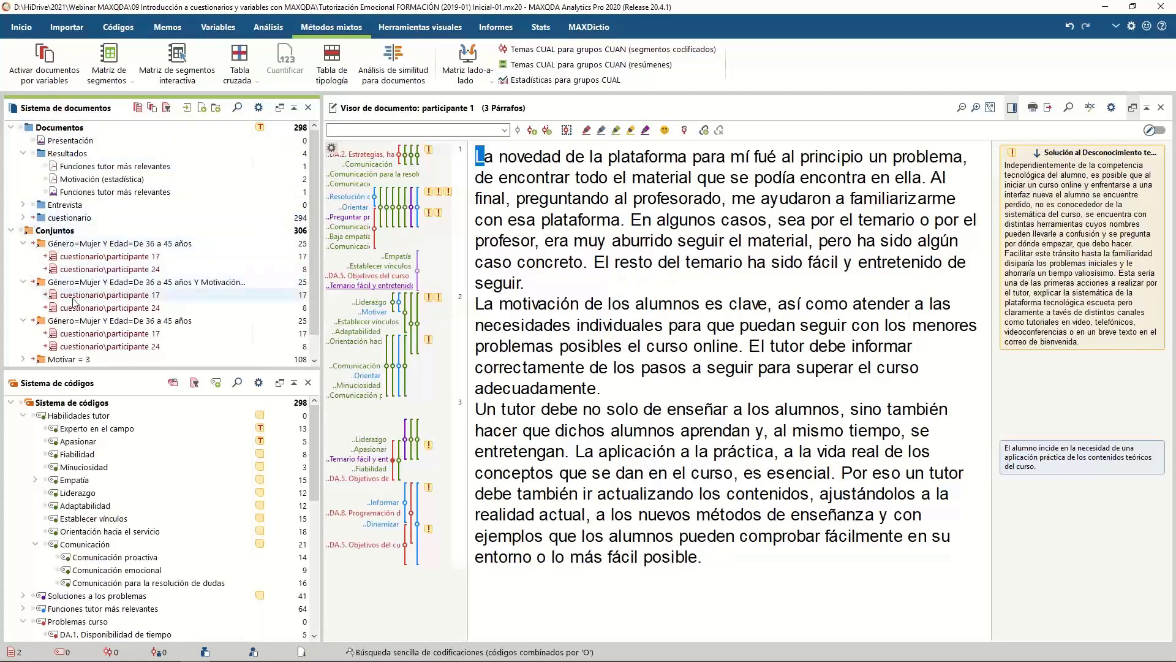
{"action": "mouse_move", "coordinate": [124, 349]}
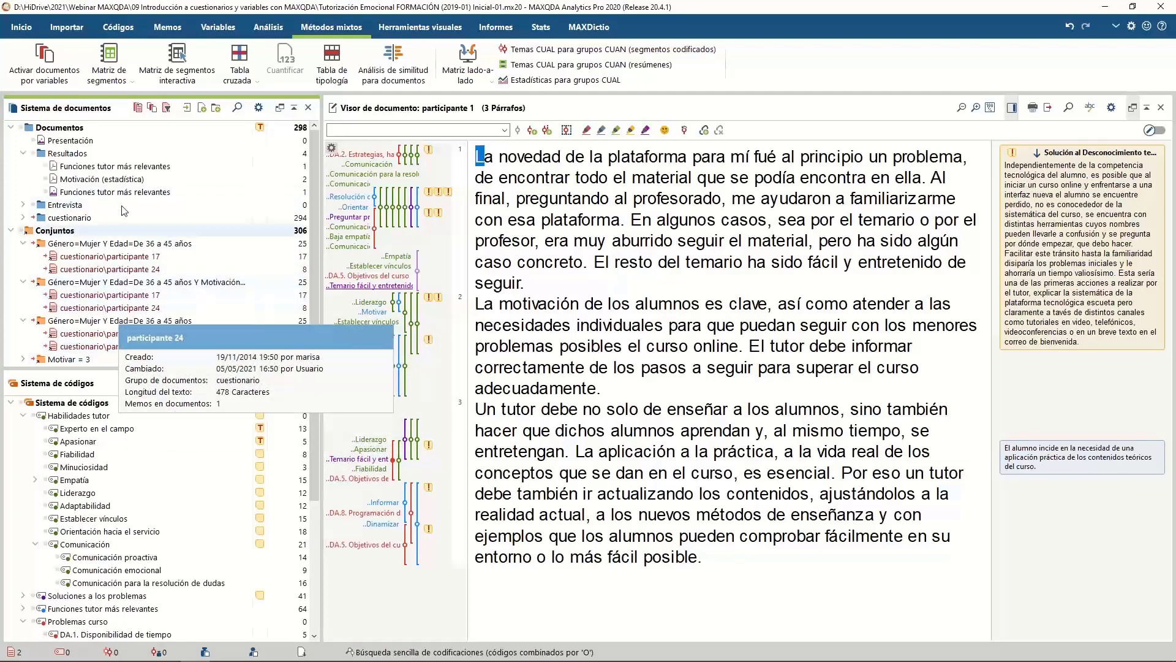
{"action": "right_click", "coordinate": [119, 277]}
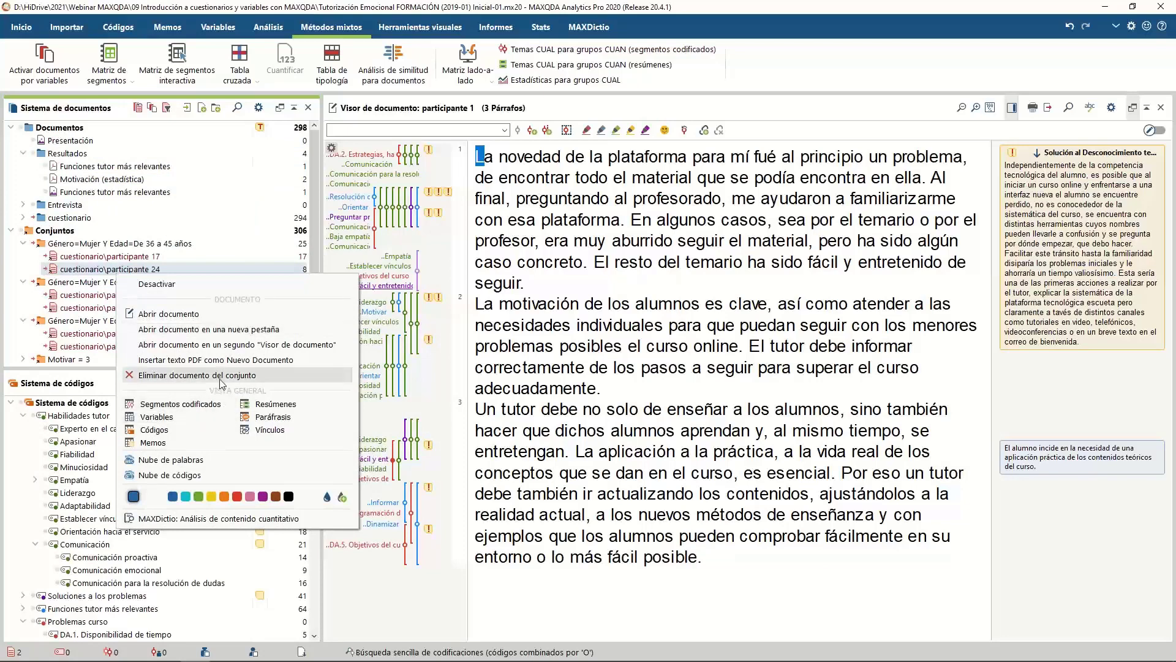
{"action": "key", "text": "Escape"}
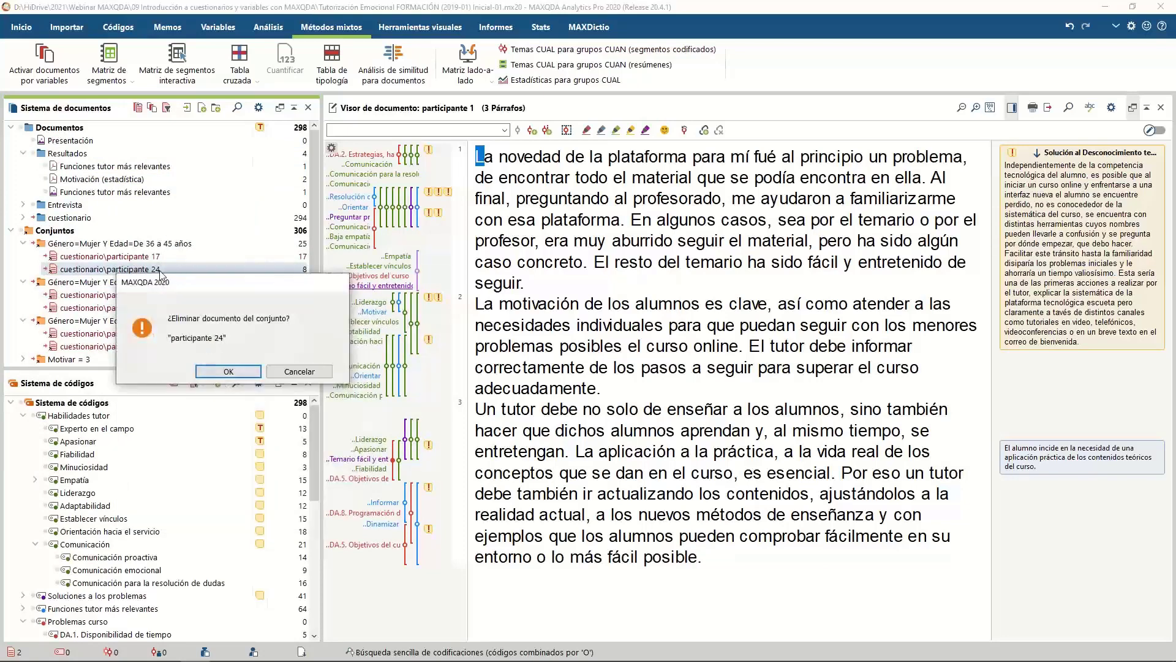
{"action": "left_click", "coordinate": [228, 371]}
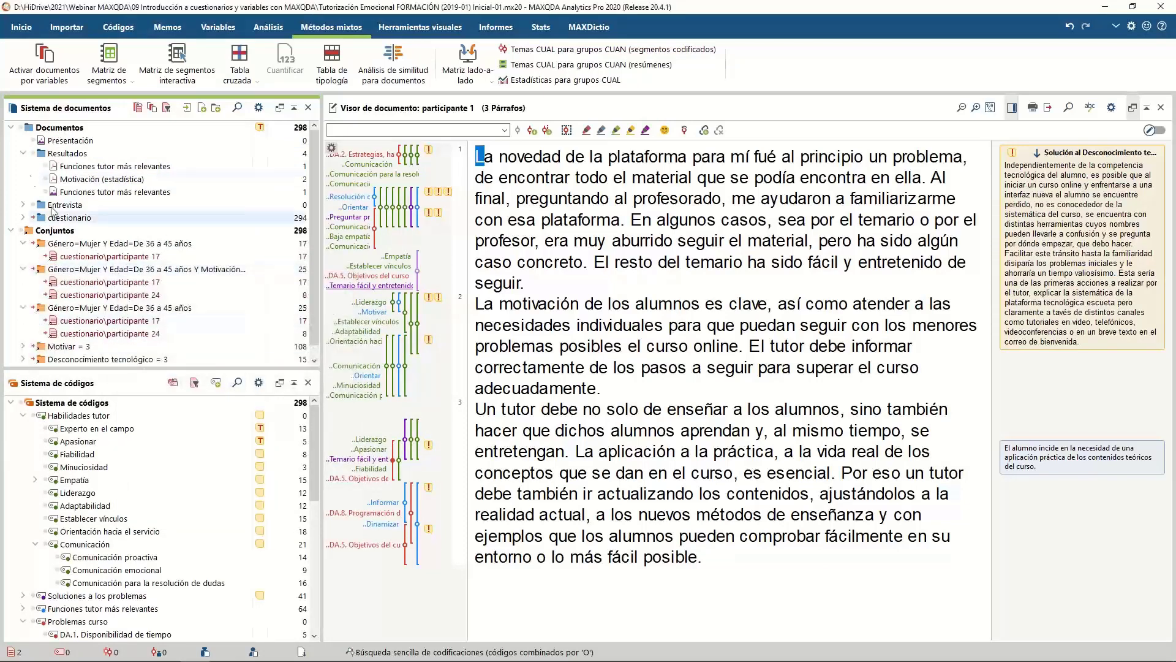
Step: Check for participante 24 in the cuestionario group and view the delete option for participante 21 without applying it
{"action": "left_click", "coordinate": [23, 218]}
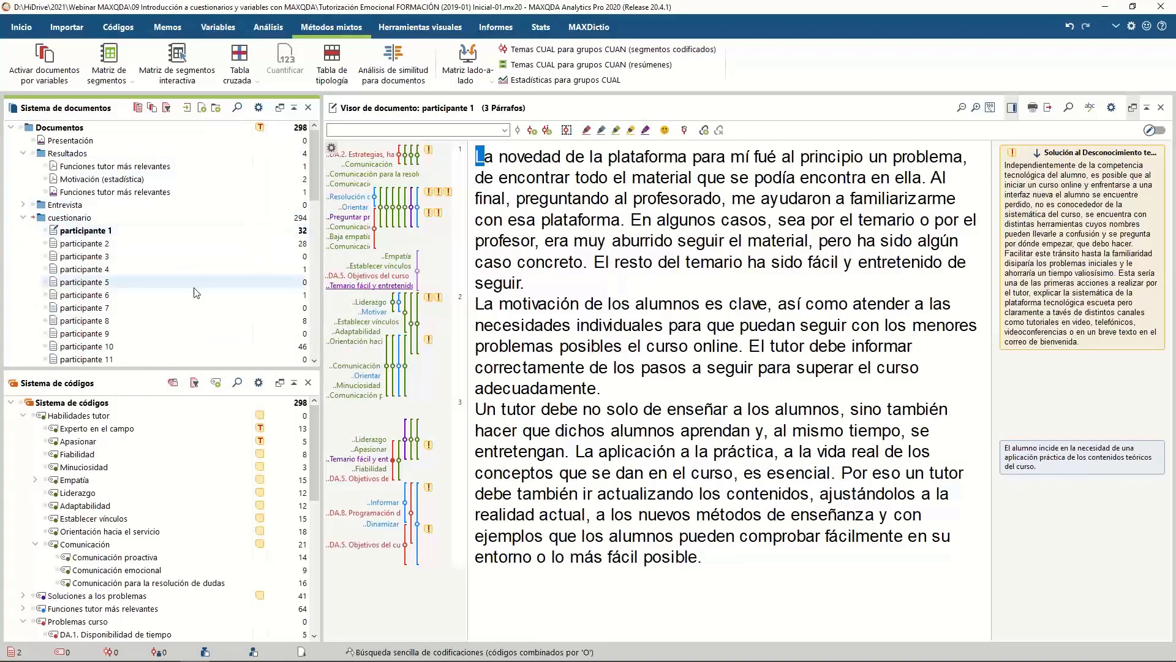
{"action": "scroll", "coordinate": [123, 243], "scroll_direction": "down", "scroll_amount": 8}
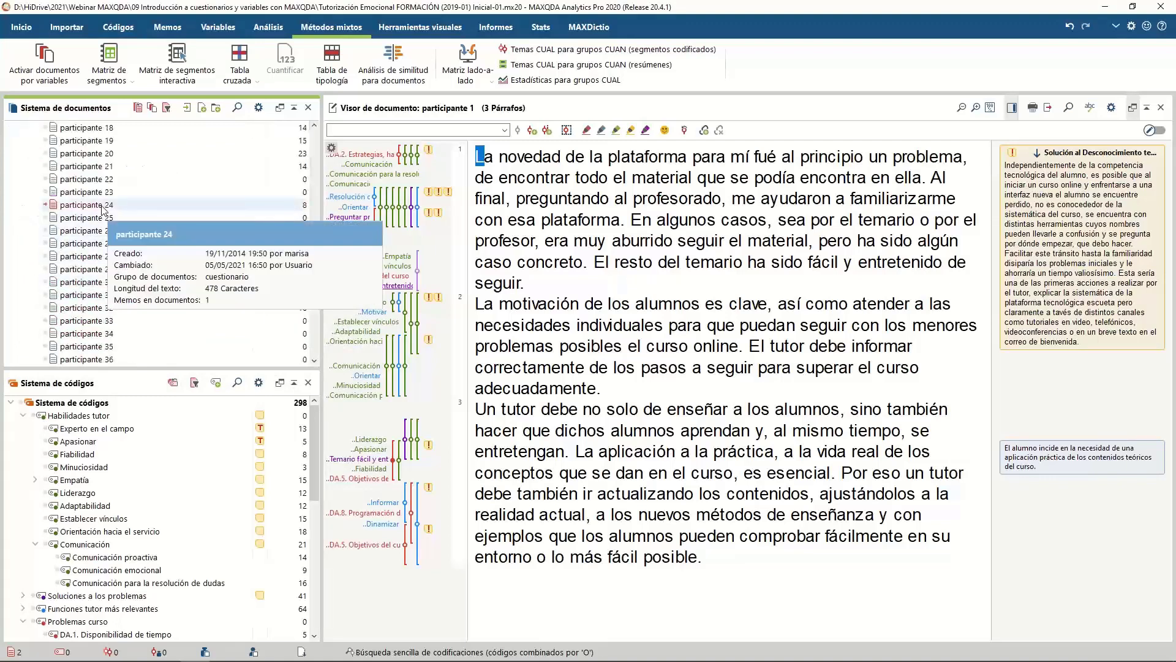
{"action": "scroll", "coordinate": [118, 297], "scroll_direction": "down", "scroll_amount": 6}
{"action": "scroll", "coordinate": [119, 298], "scroll_direction": "up", "scroll_amount": 10}
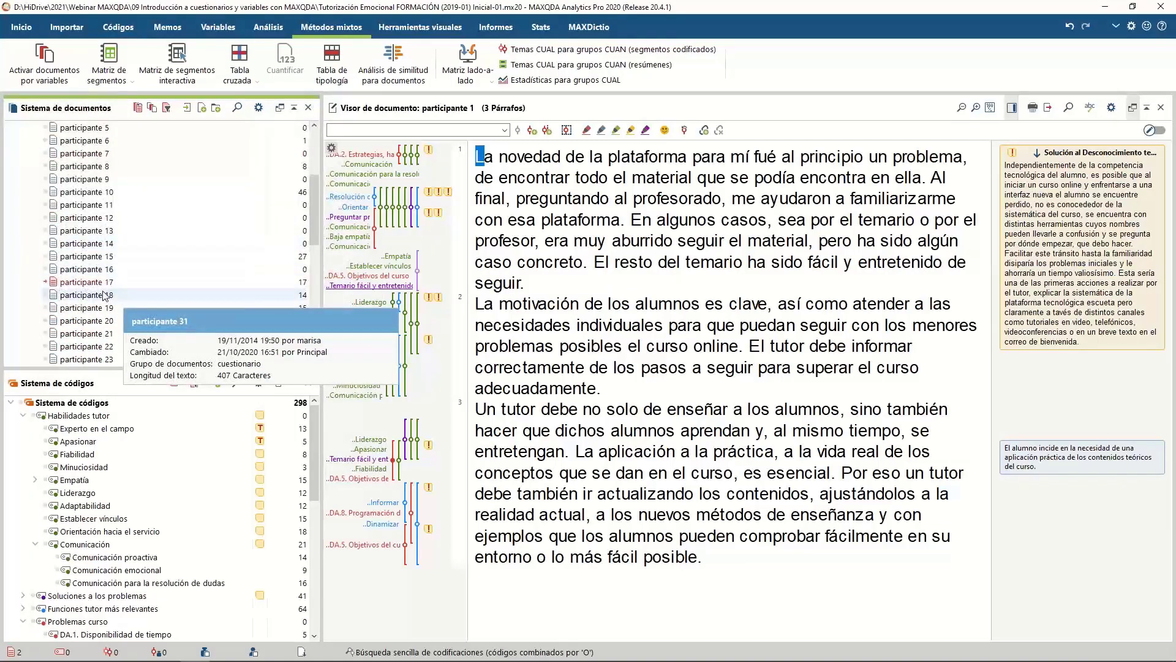
{"action": "right_click", "coordinate": [107, 332]}
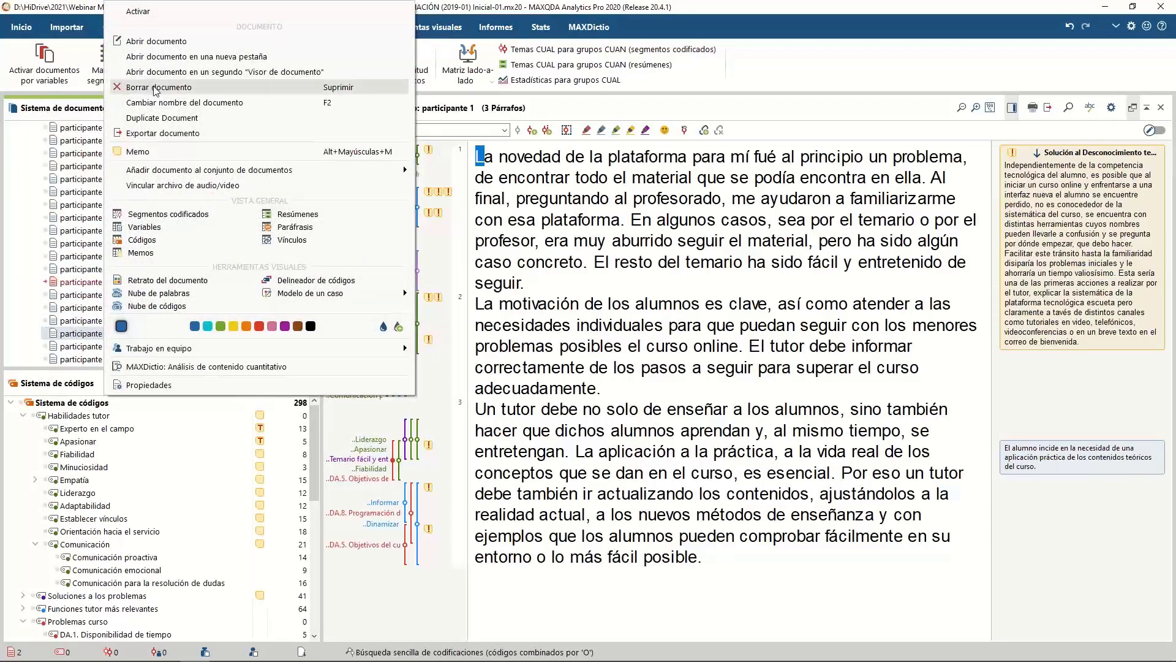
{"action": "left_click", "coordinate": [71, 274]}
{"action": "scroll", "coordinate": [71, 275], "scroll_direction": "up", "scroll_amount": 4}
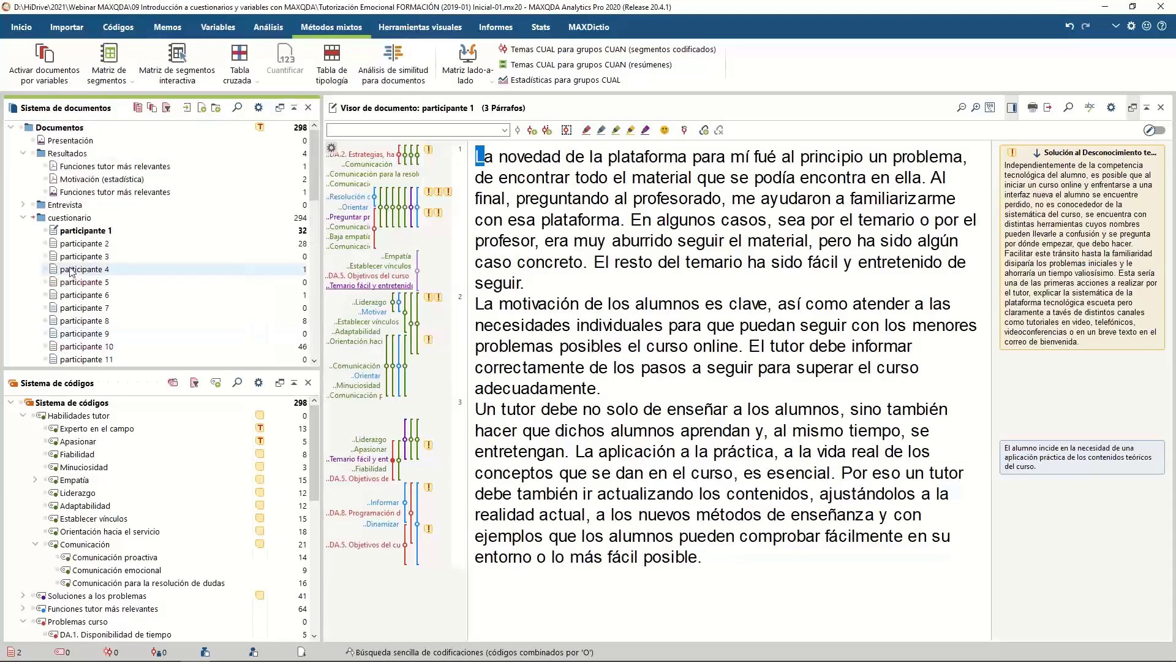
{"action": "left_click", "coordinate": [23, 218]}
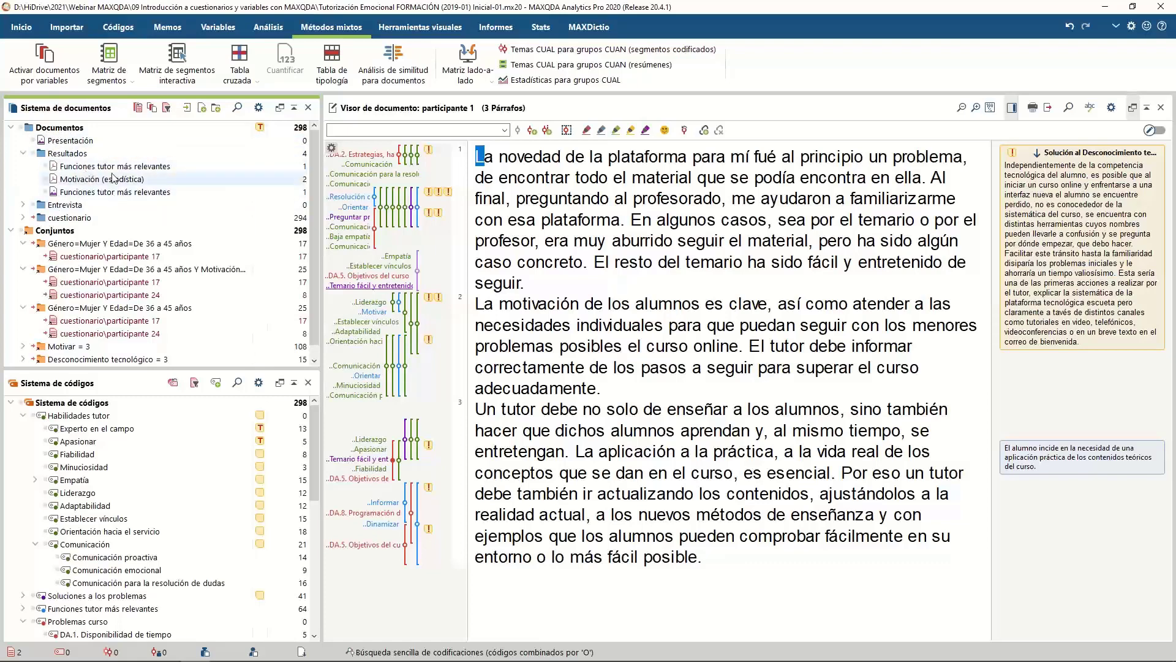
Step: View the options available for the first Funciones tutor más relevantes document in the Resultados group without applying any
{"action": "right_click", "coordinate": [73, 166]}
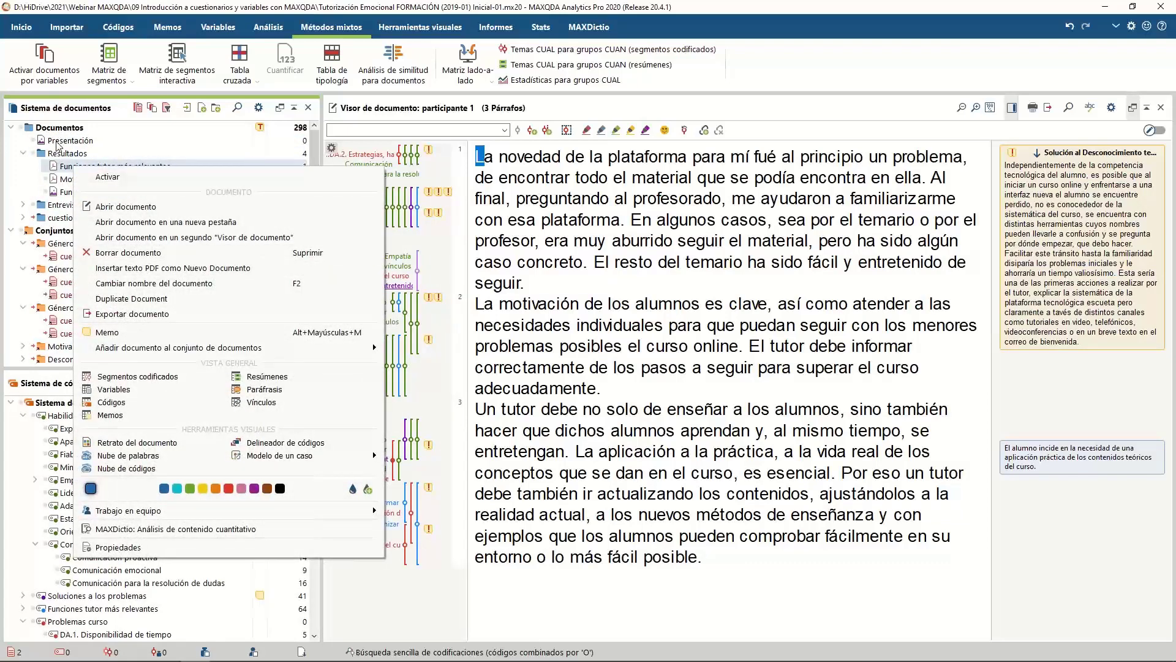
{"action": "left_click", "coordinate": [62, 142]}
{"action": "scroll", "coordinate": [153, 301], "scroll_direction": "down", "scroll_amount": 1}
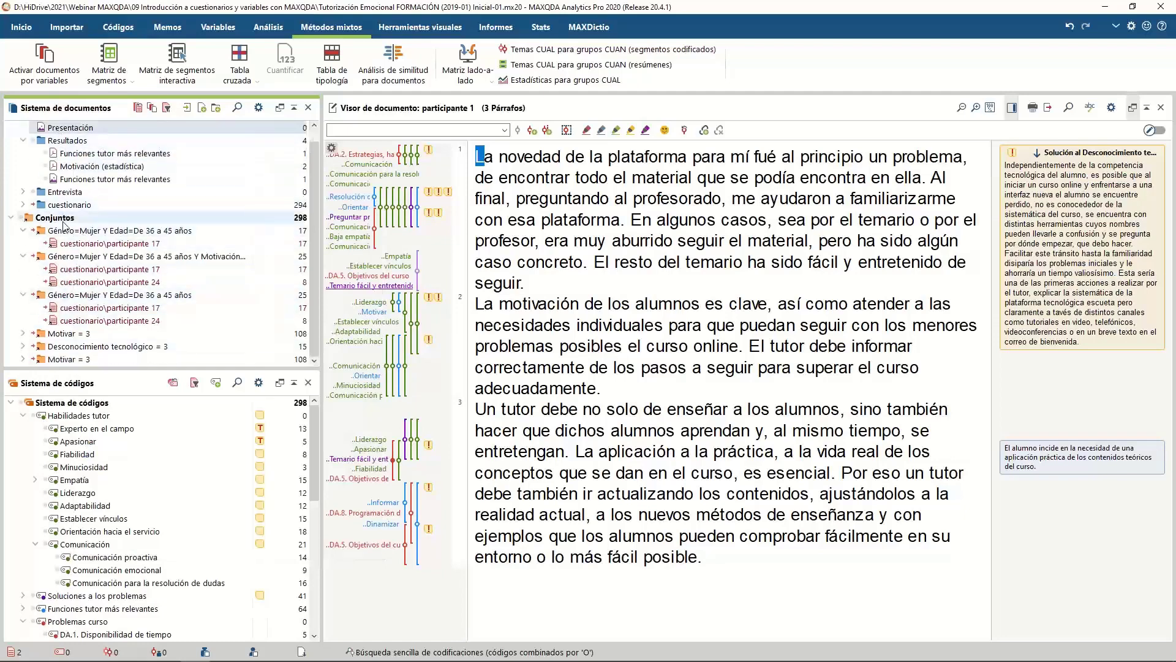